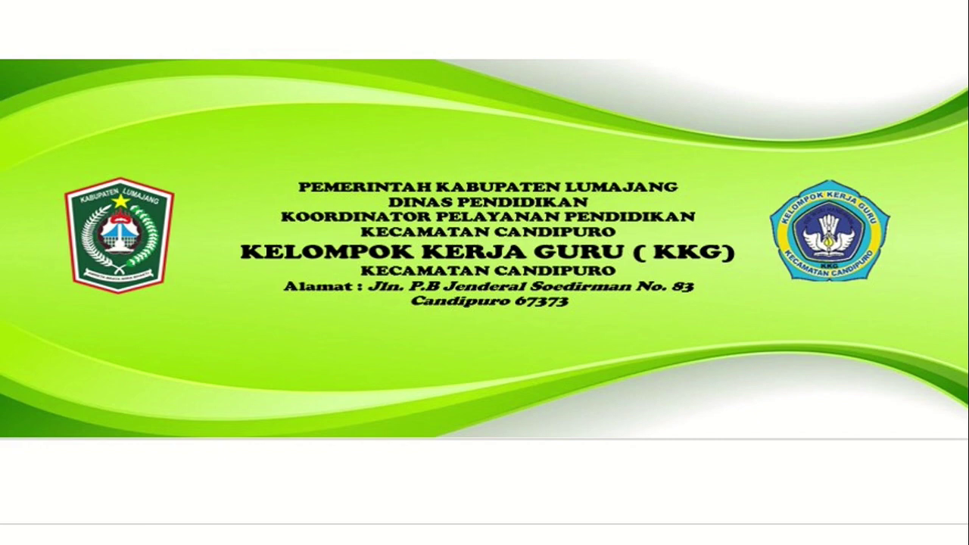
# Switch to the Chrome browser and open the Wordwall site at wordwall.net.
pyautogui.hotkey('alt', 'Tab')
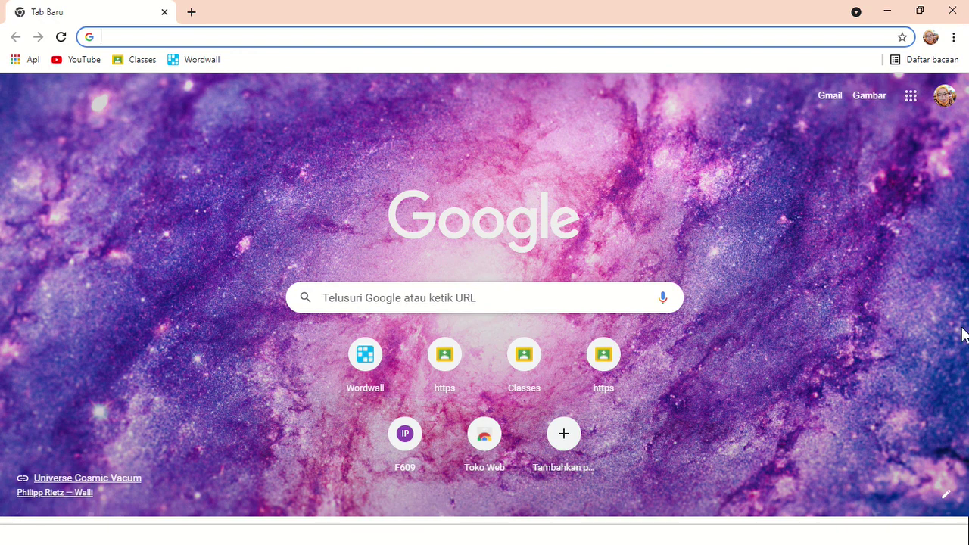
pyautogui.write('wo')
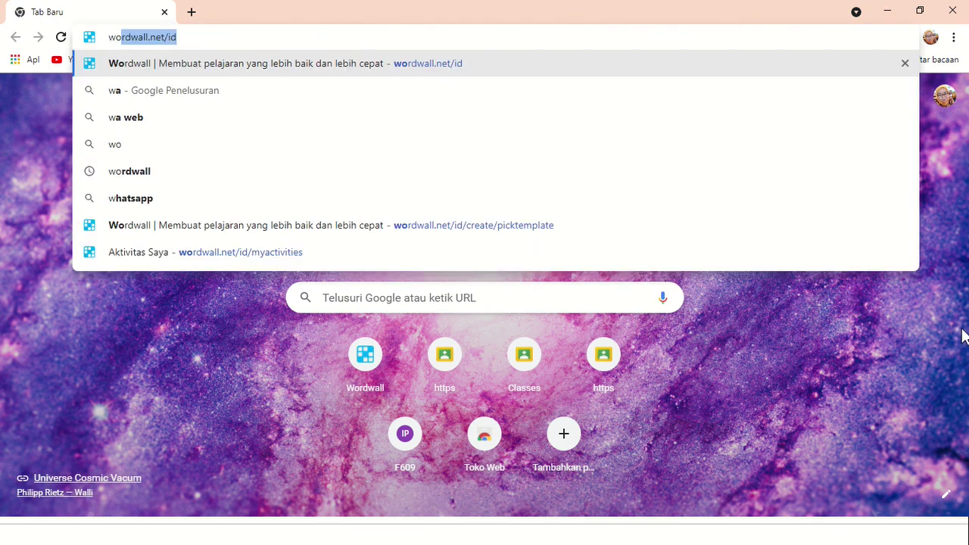
pyautogui.write('rdwall')
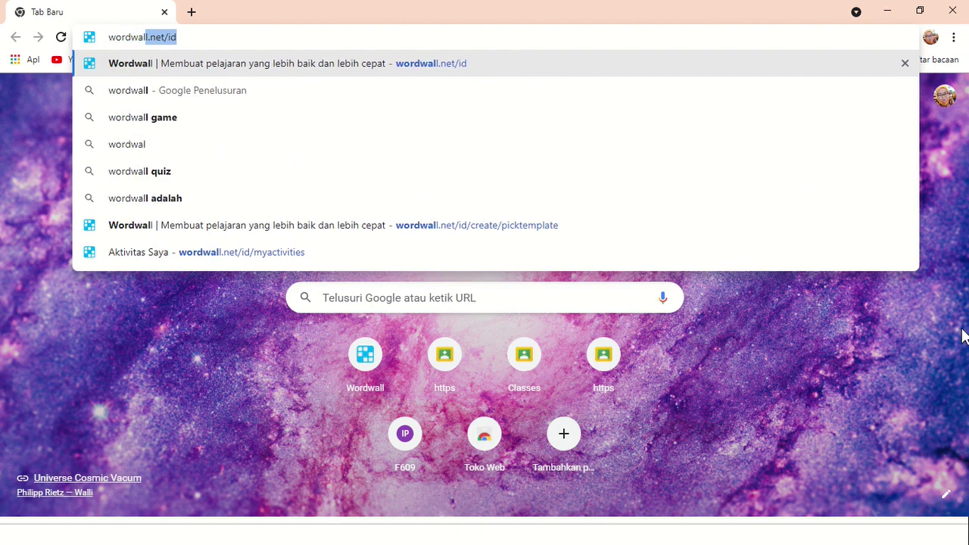
pyautogui.write('.net')
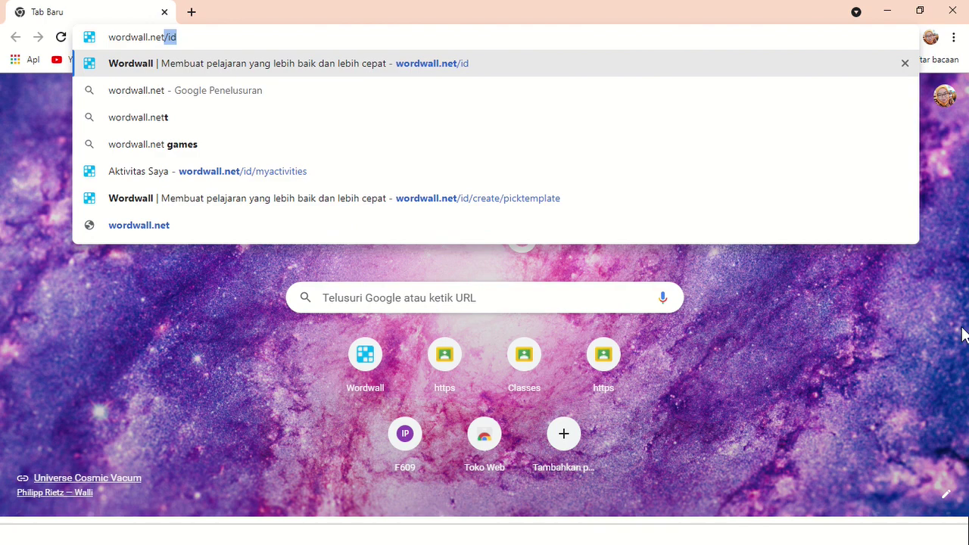
pyautogui.press('Return')
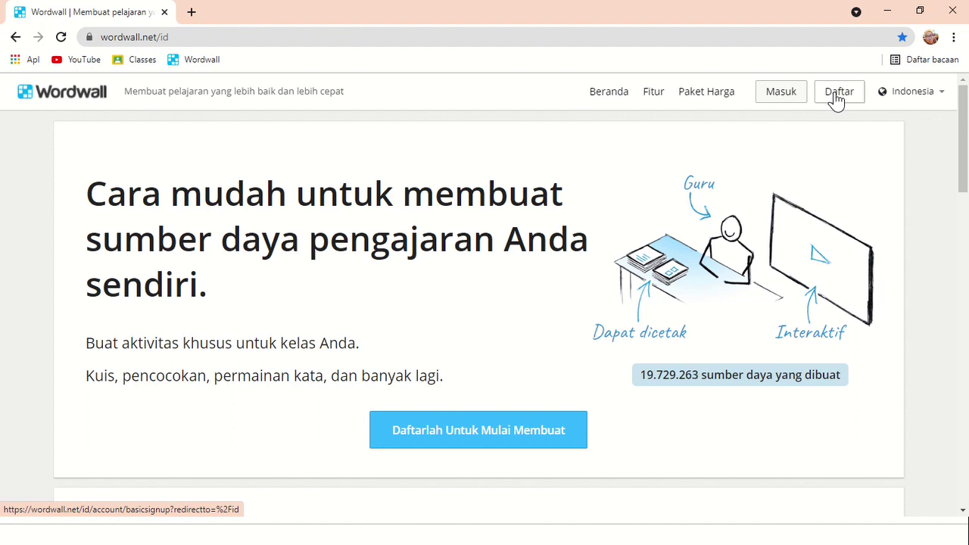
# Check the available site languages, keep Indonesia, and sign up for a Basic account with Google.
pyautogui.click(944, 99)
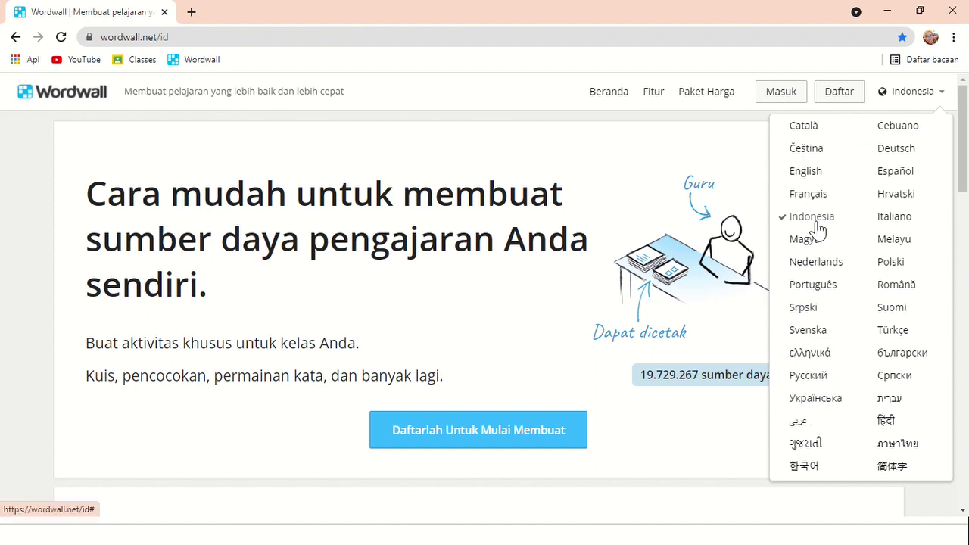
pyautogui.click(752, 164)
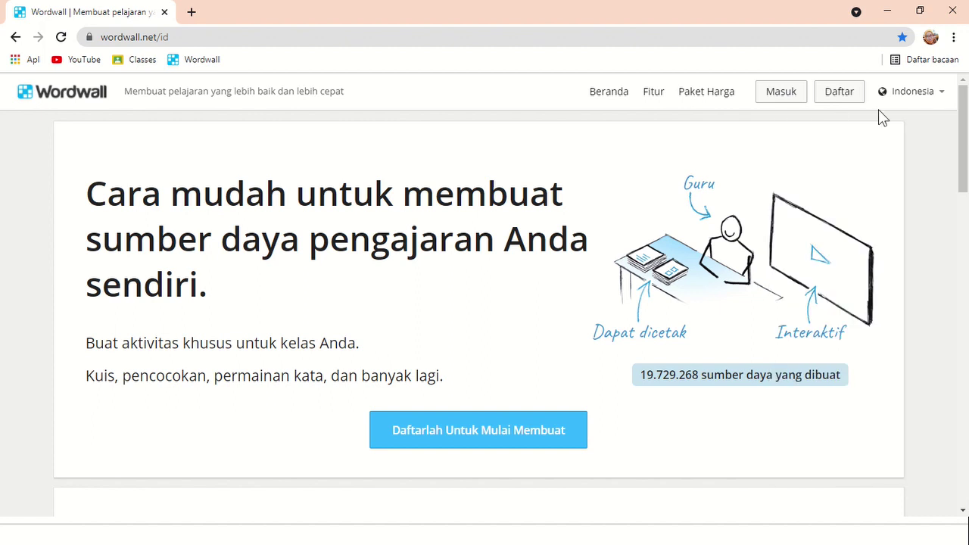
pyautogui.click(830, 102)
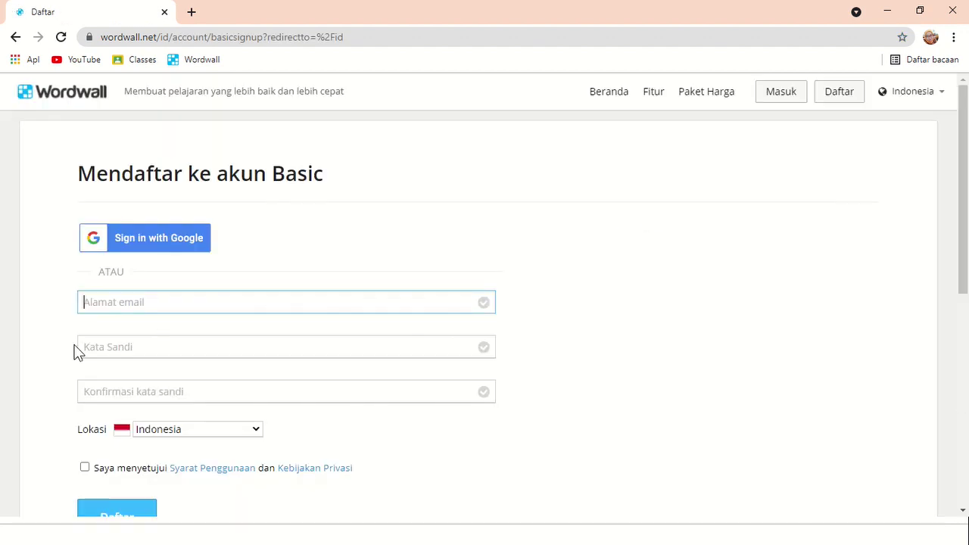
pyautogui.click(125, 246)
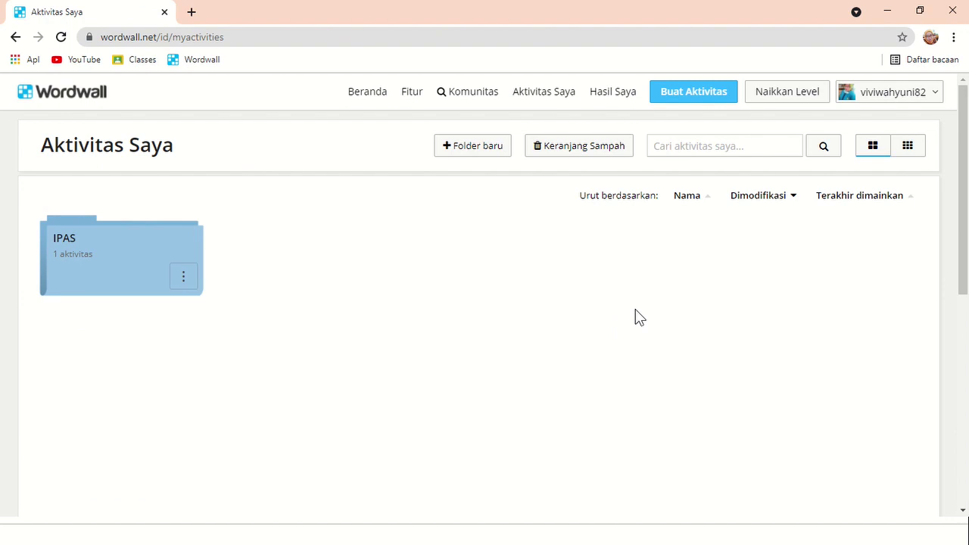
# Open the account's profile page, go to editing the personal details, and look through the fields.
pyautogui.click(937, 94)
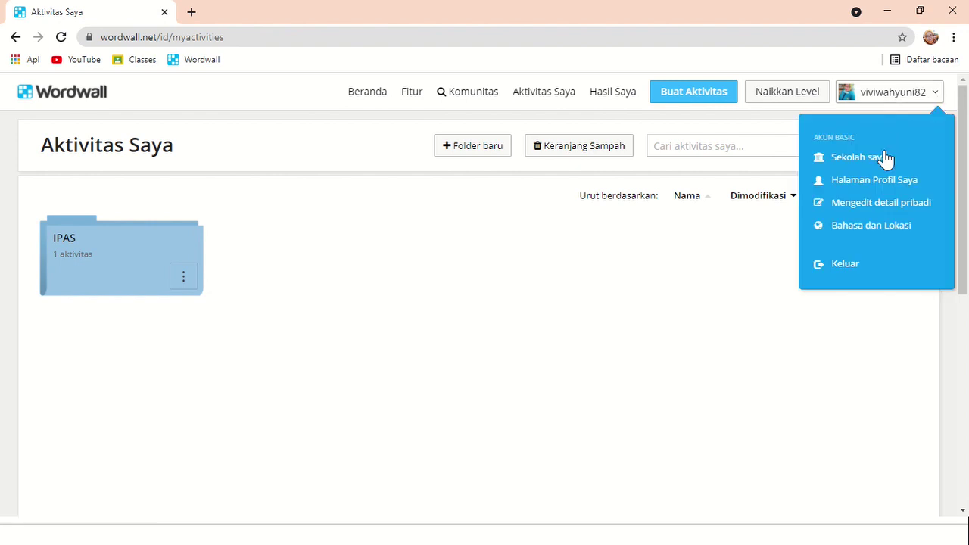
pyautogui.click(817, 185)
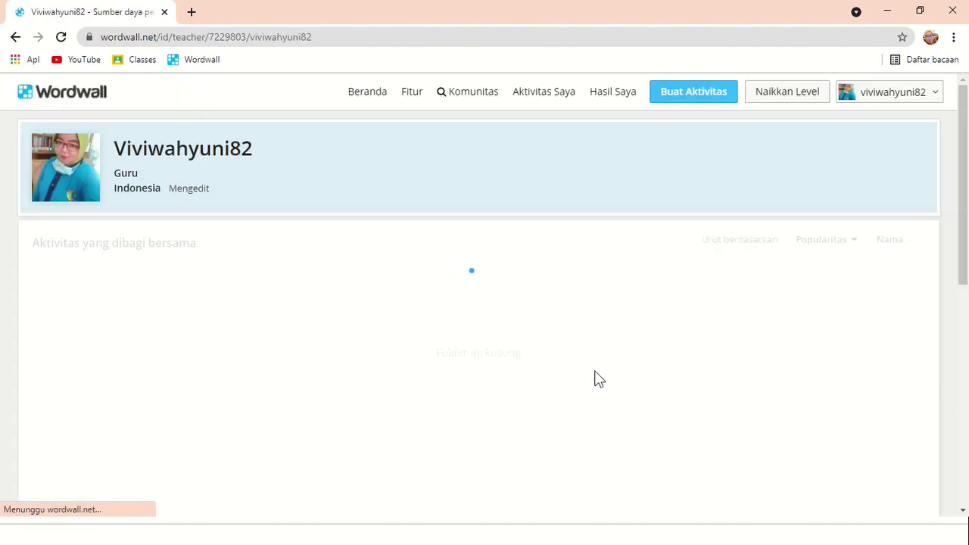
pyautogui.click(78, 180)
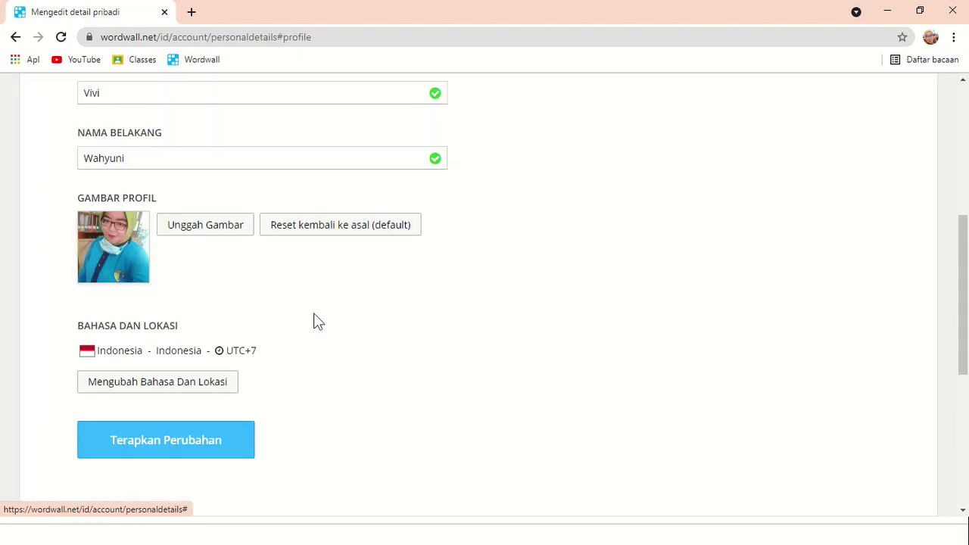
pyautogui.scroll(1, 313, 320)
pyautogui.scroll(4, 314, 320)
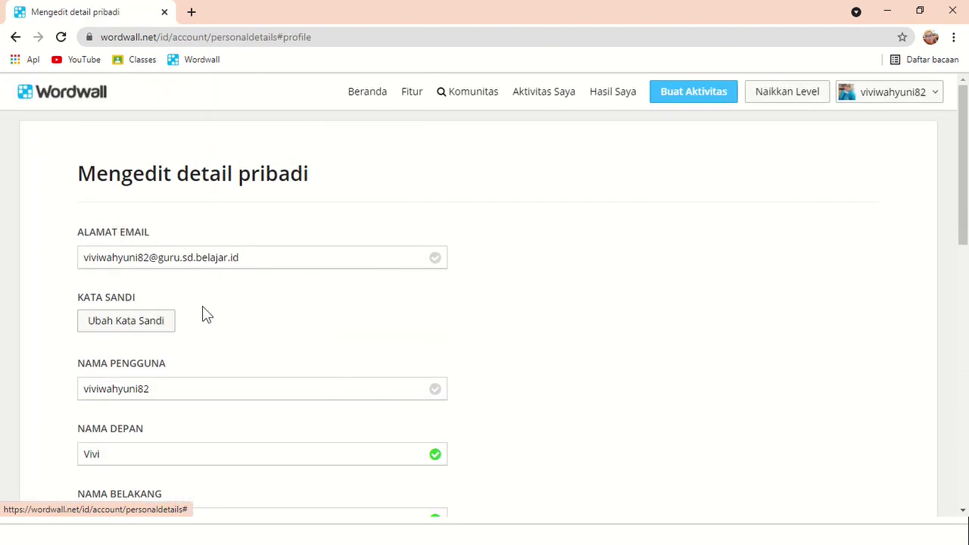
pyautogui.scroll(-2, 246, 250)
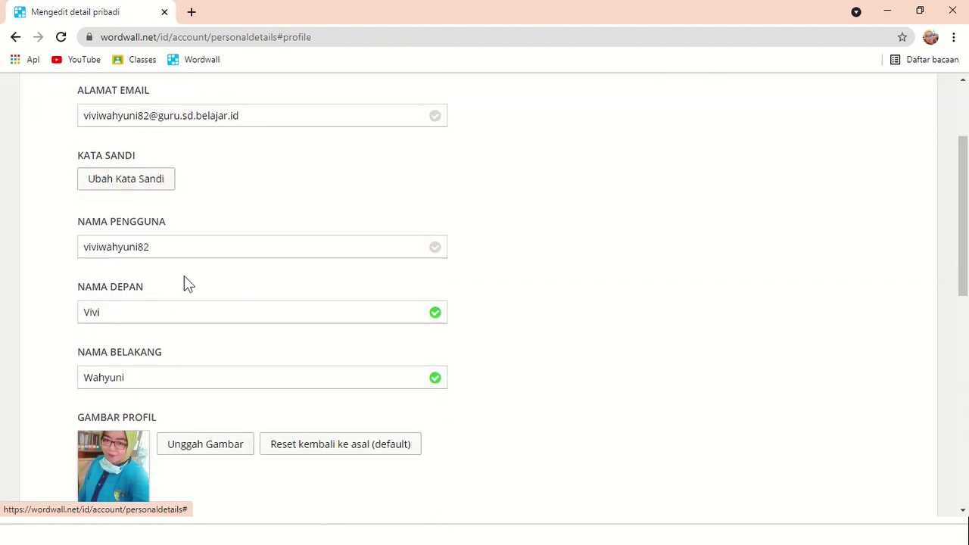
# Try to rewrite the username as the teacher's first and last name, capitalised, separated by a space and without digits.
pyautogui.click(162, 247)
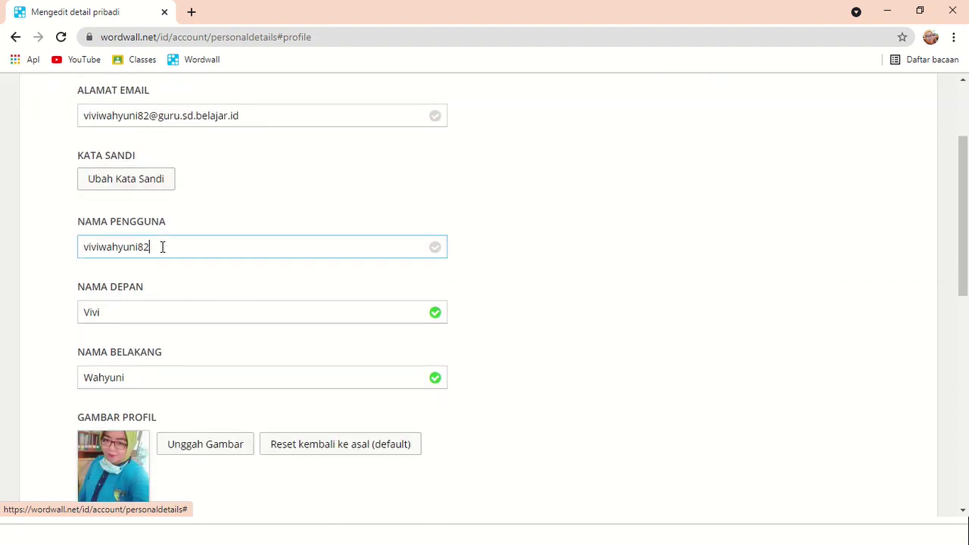
pyautogui.press('BackSpace')
pyautogui.press('BackSpace')
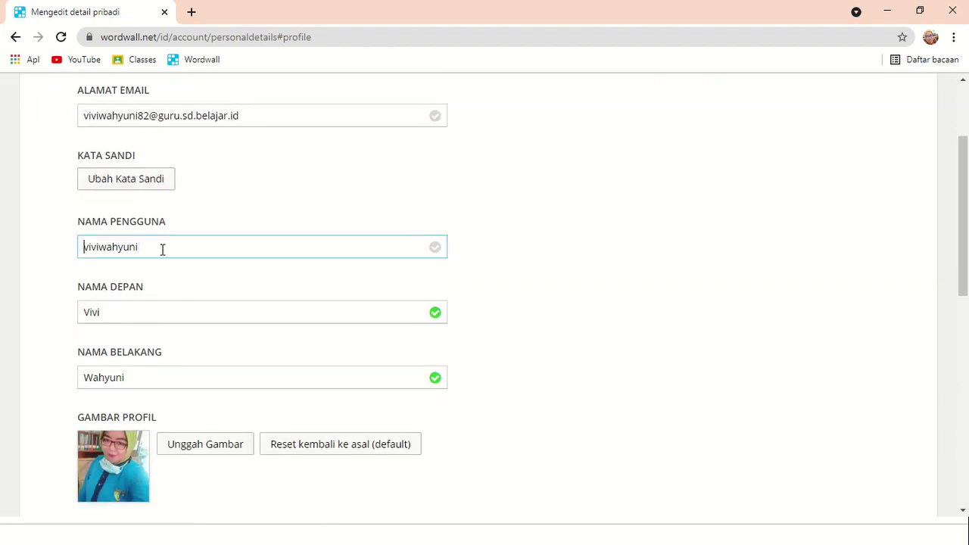
pyautogui.press('BackSpace')
pyautogui.write('V')
pyautogui.press('Delete')
pyautogui.write('W')
# Open the language and location settings, choose Indonesia as the location, and apply the changes.
pyautogui.scroll(-1, 174, 255)
pyautogui.scroll(-1, 183, 258)
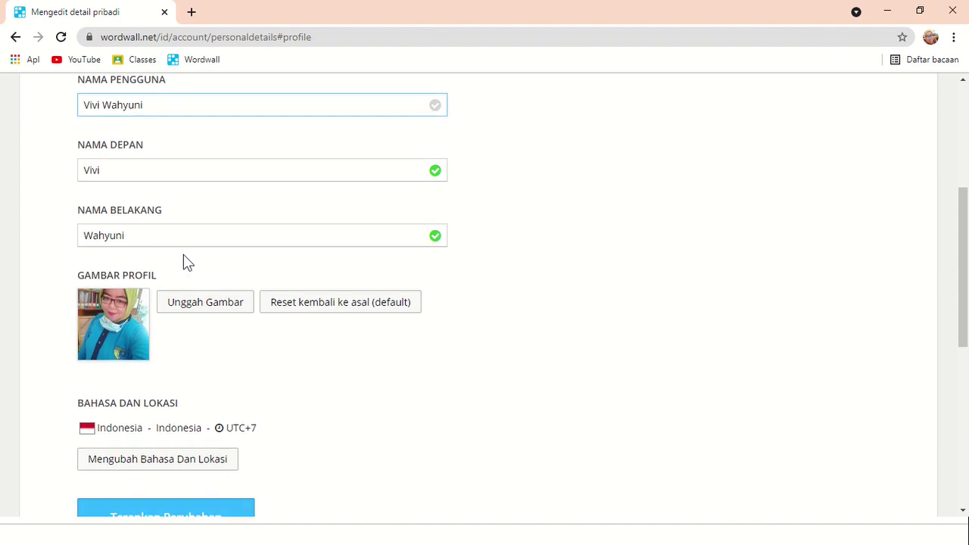
pyautogui.scroll(-1, 211, 272)
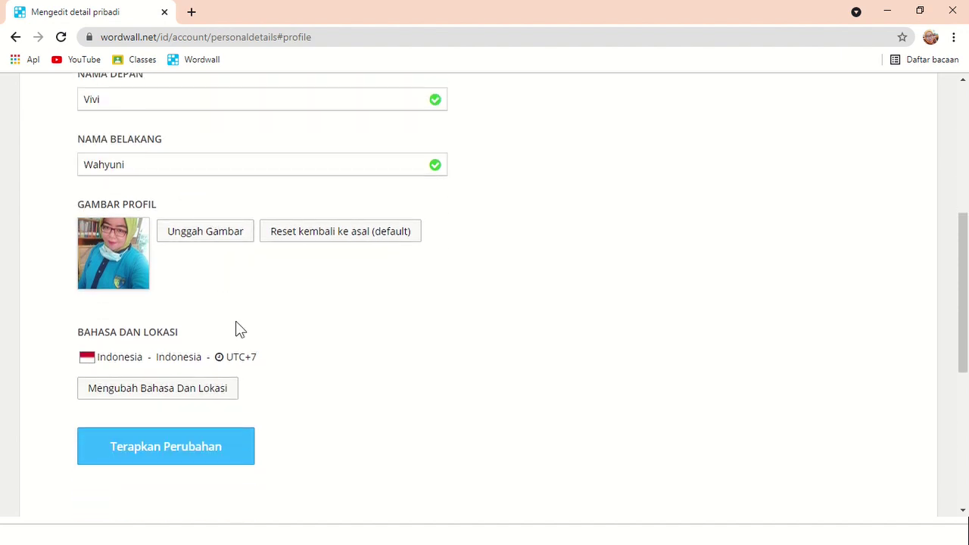
pyautogui.click(194, 396)
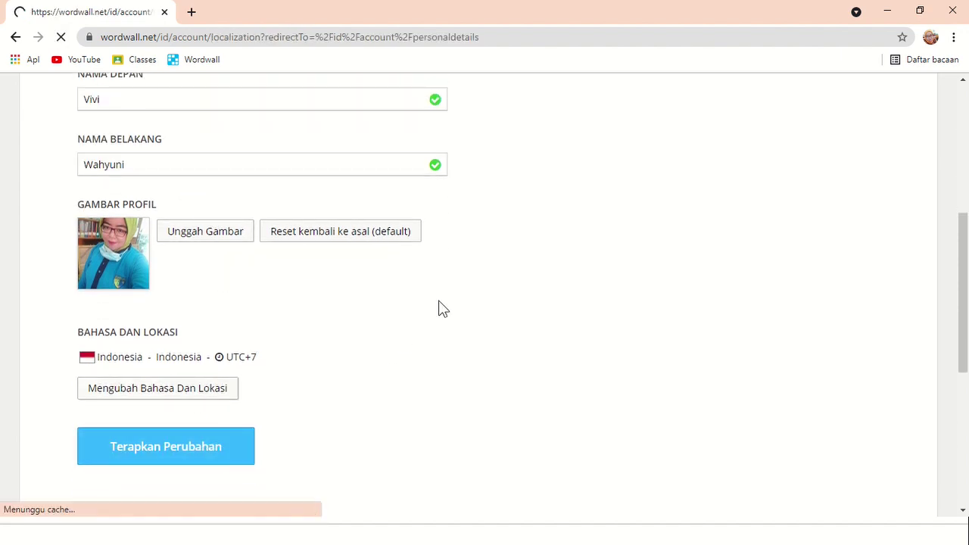
pyautogui.scroll(-4, 776, 402)
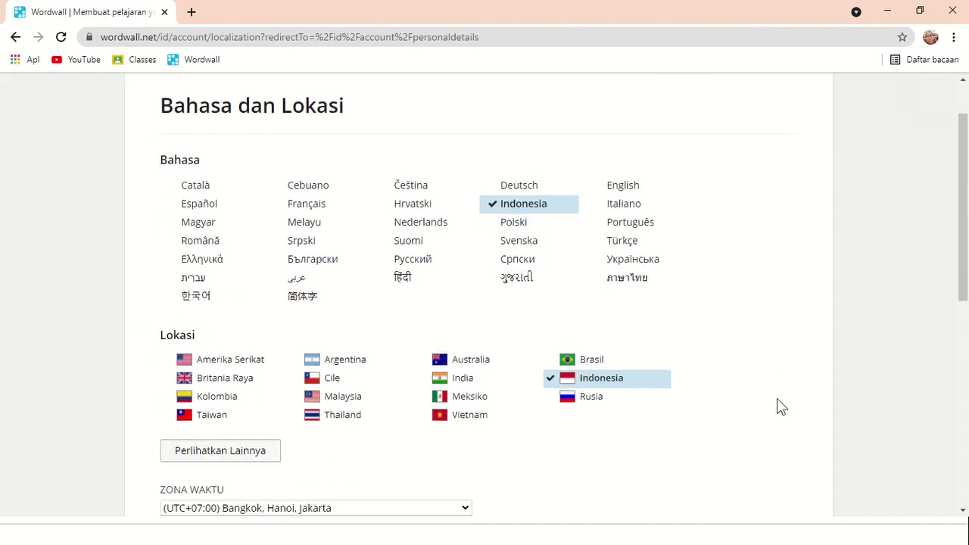
pyautogui.scroll(4, 619, 357)
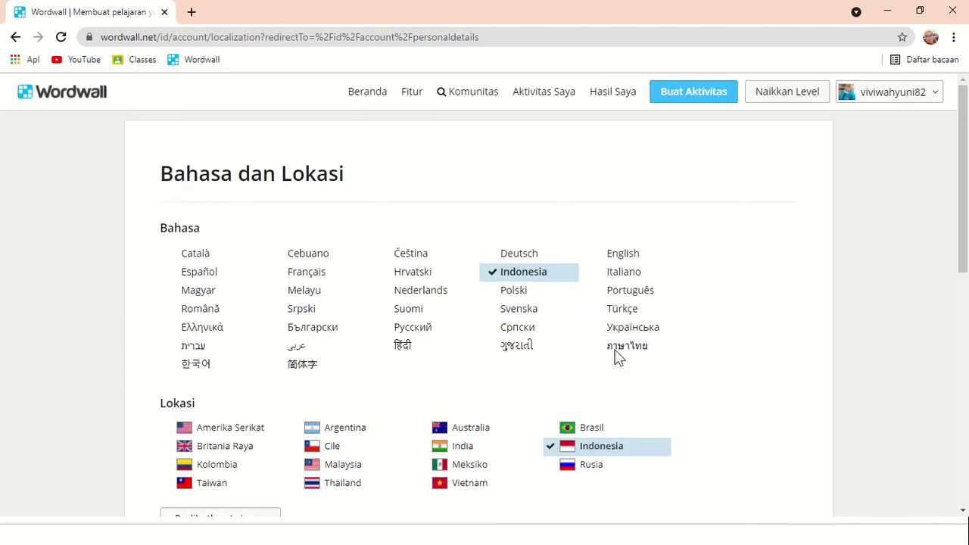
pyautogui.scroll(-5, 623, 341)
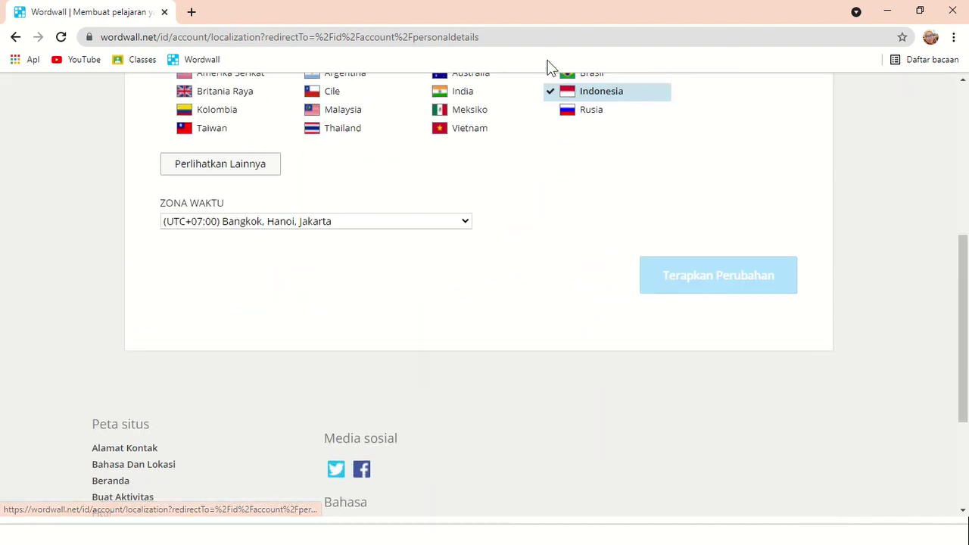
pyautogui.click(575, 111)
pyautogui.click(586, 91)
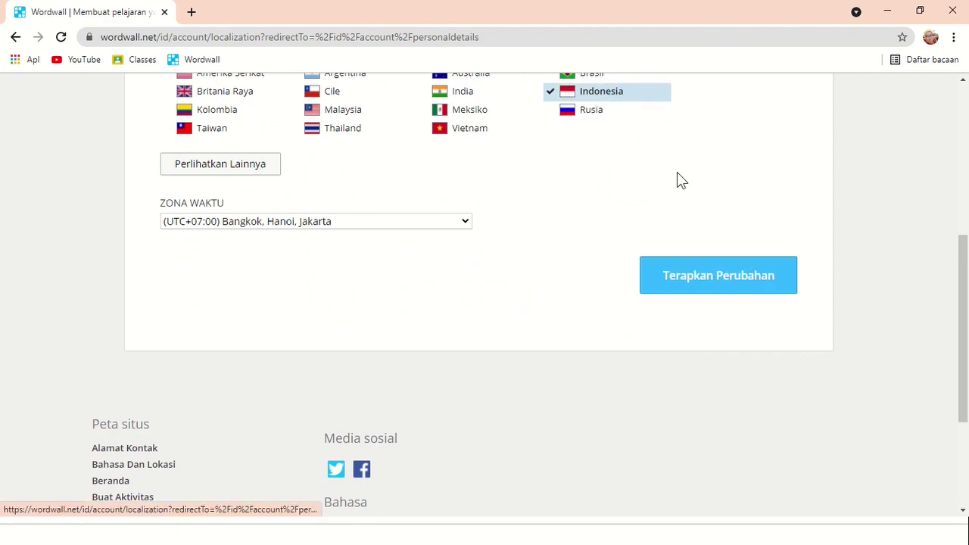
pyautogui.click(702, 286)
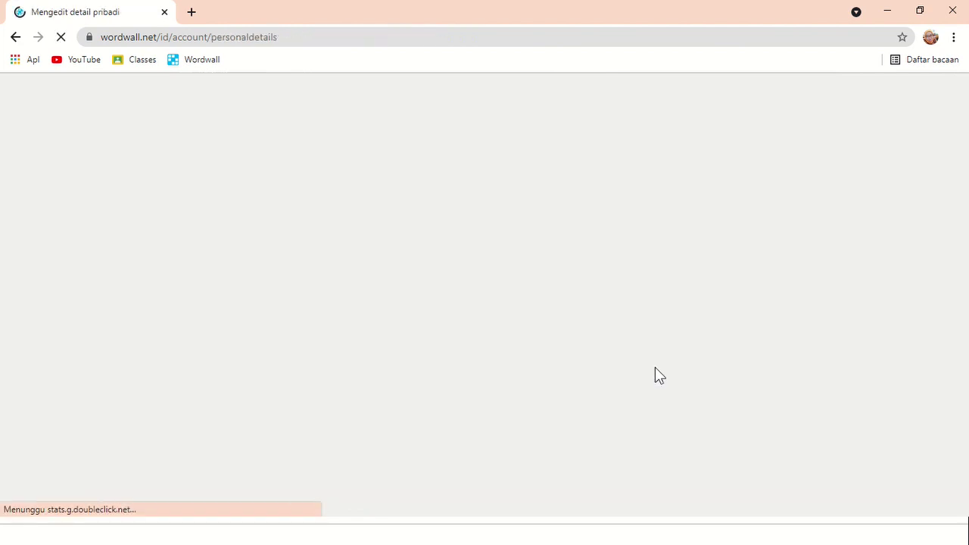
# Set the username to the teacher's capitalised first and last name without digits, and apply the personal details changes.
pyautogui.scroll(-2, 594, 383)
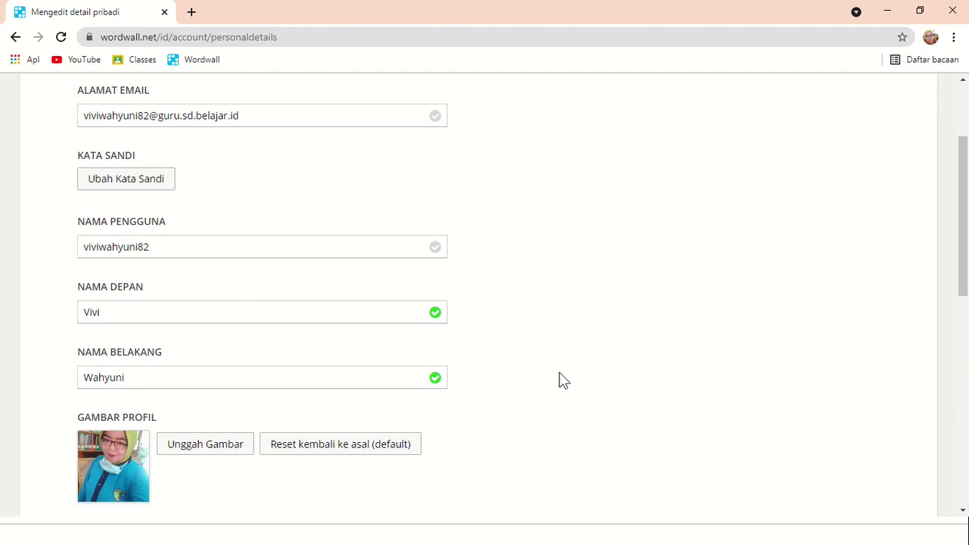
pyautogui.click(162, 247)
pyautogui.press('BackSpace')
pyautogui.press('BackSpace')
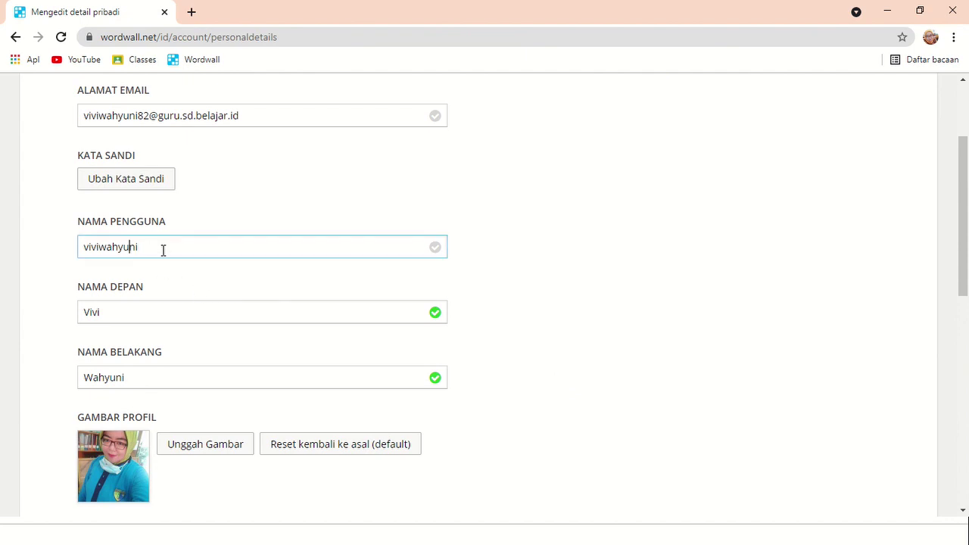
pyautogui.press('Left')
pyautogui.press('BackSpace')
pyautogui.write('V')
pyautogui.press('BackSpace')
pyautogui.write('W')
pyautogui.scroll(-2, 200, 273)
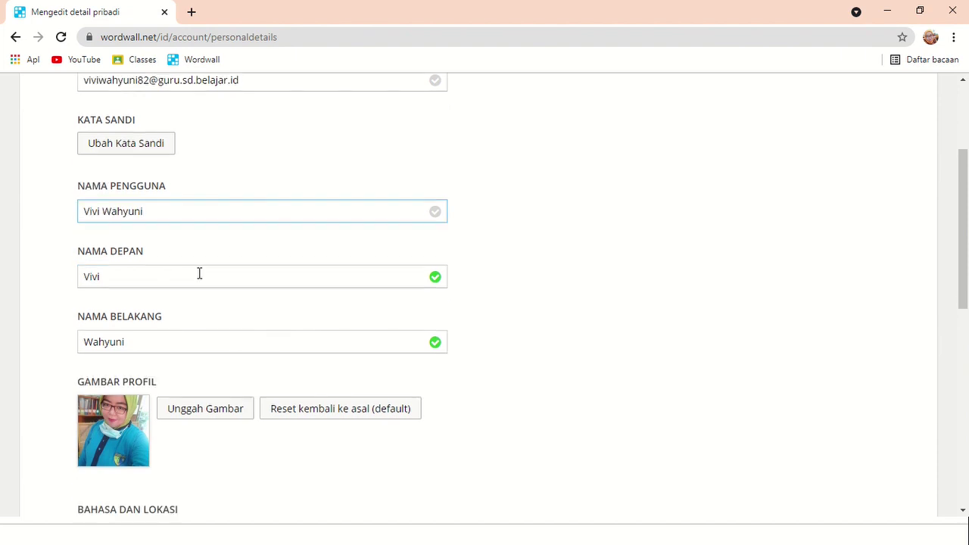
pyautogui.scroll(-2, 199, 272)
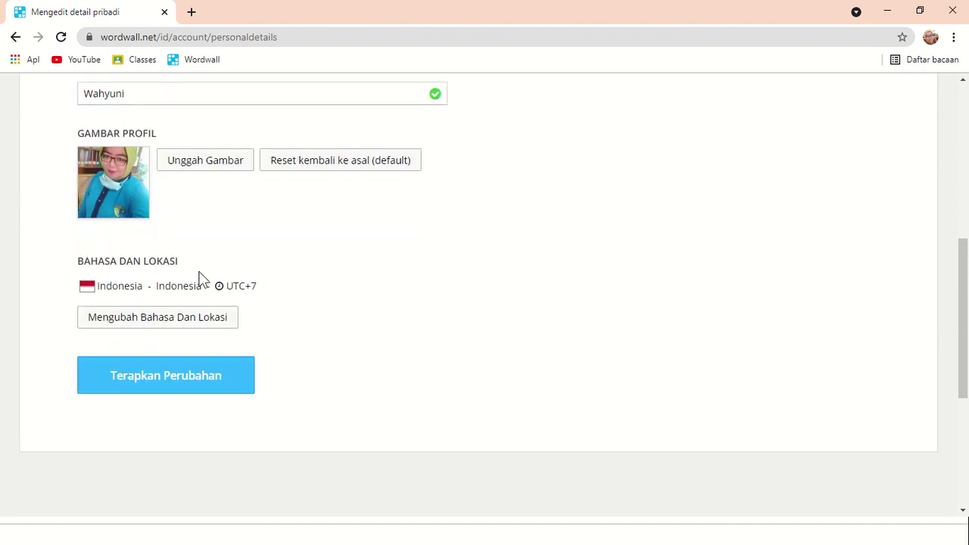
pyautogui.click(213, 391)
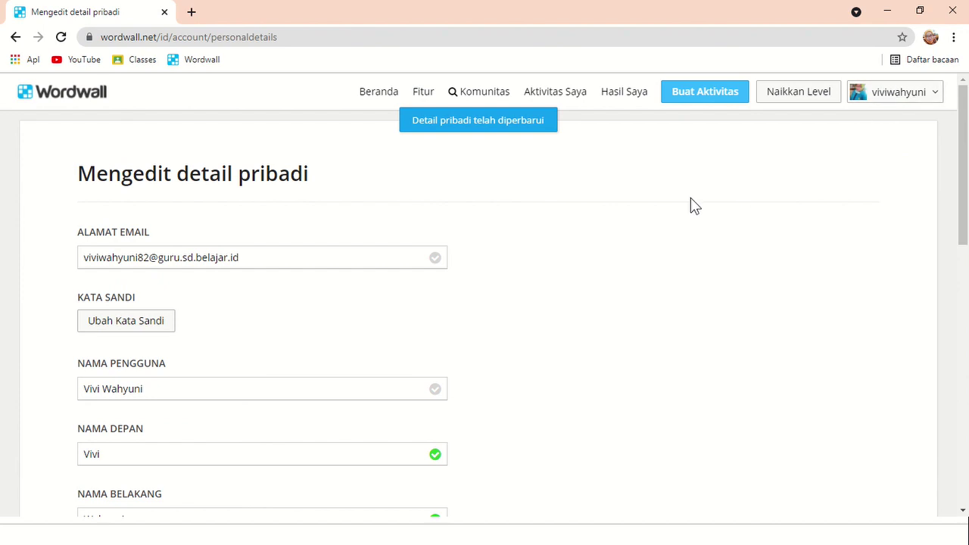
# Go to Aktivitas Saya and delete the IPAS folder.
pyautogui.click(582, 102)
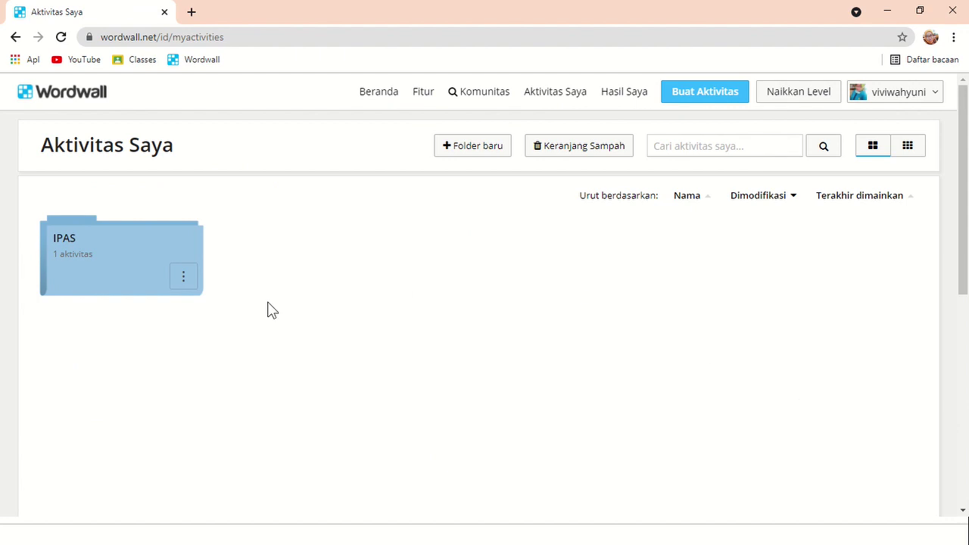
pyautogui.click(183, 277)
pyautogui.click(221, 361)
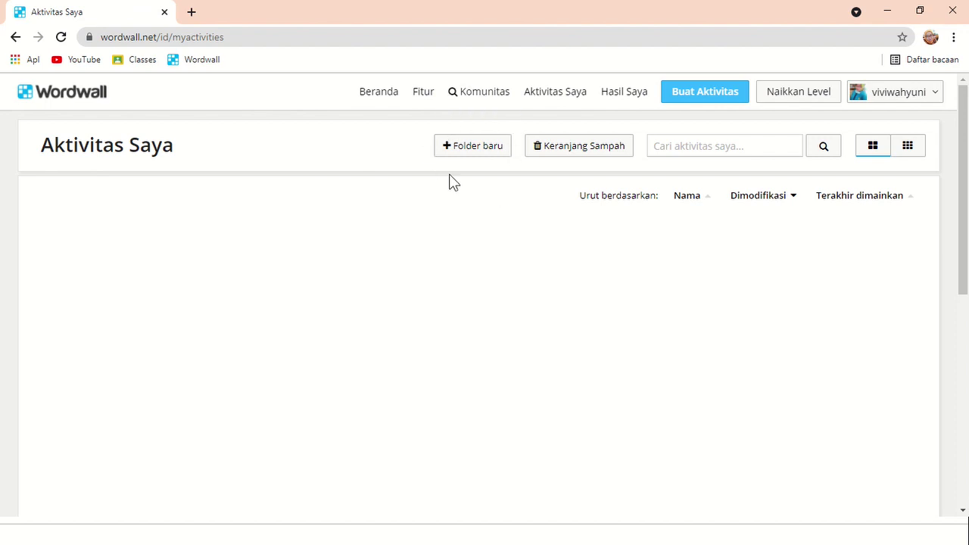
# Start a new activity folder and enter IPS as its name.
pyautogui.click(484, 148)
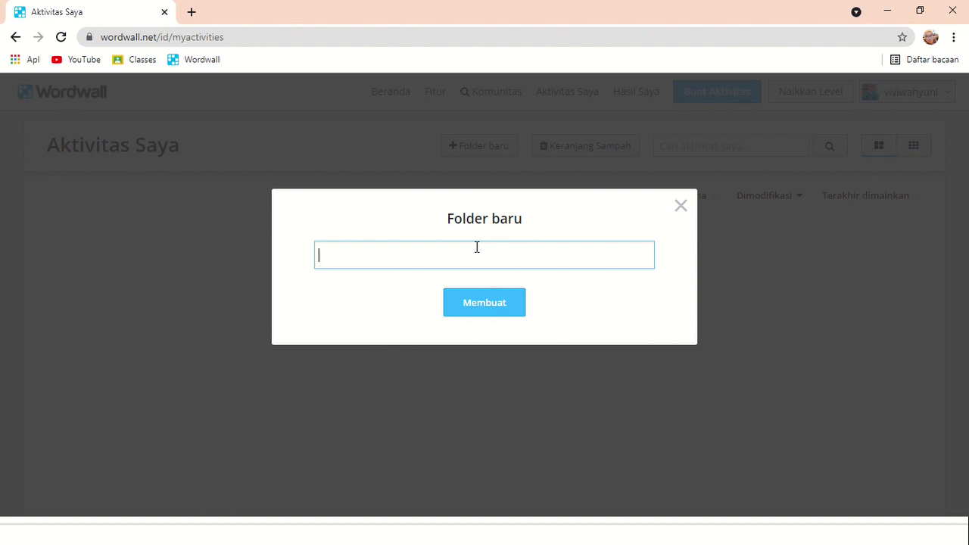
pyautogui.write('ELAS')
pyautogui.press('BackSpace')
pyautogui.press('BackSpace')
pyautogui.press('BackSpace')
pyautogui.press('BackSpace')
pyautogui.write('IPA')
pyautogui.press('BackSpace')
pyautogui.write('S')
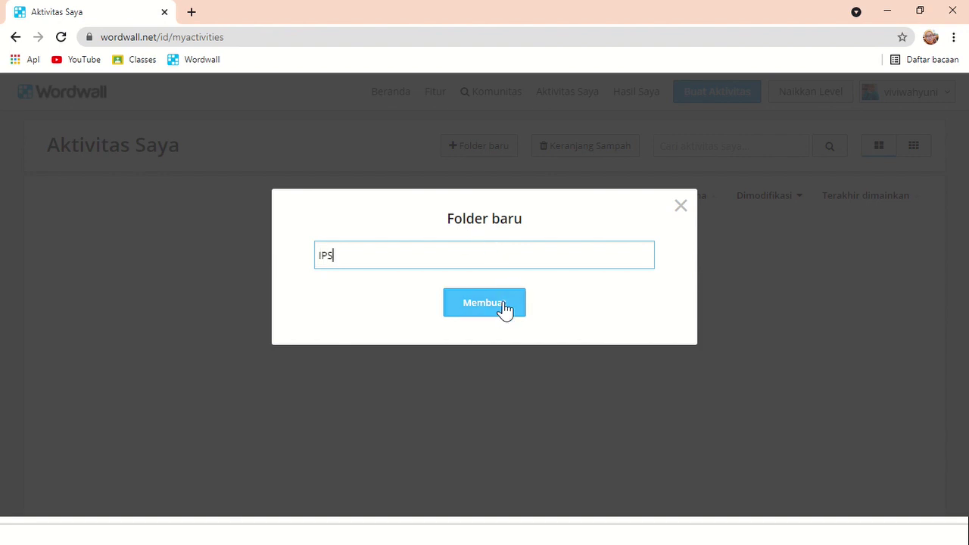
# Change the new folder's name to Ilmu Pengetahuan Sosial (IPS) and create the folder.
pyautogui.press('Home')
pyautogui.write('lmu Pen')
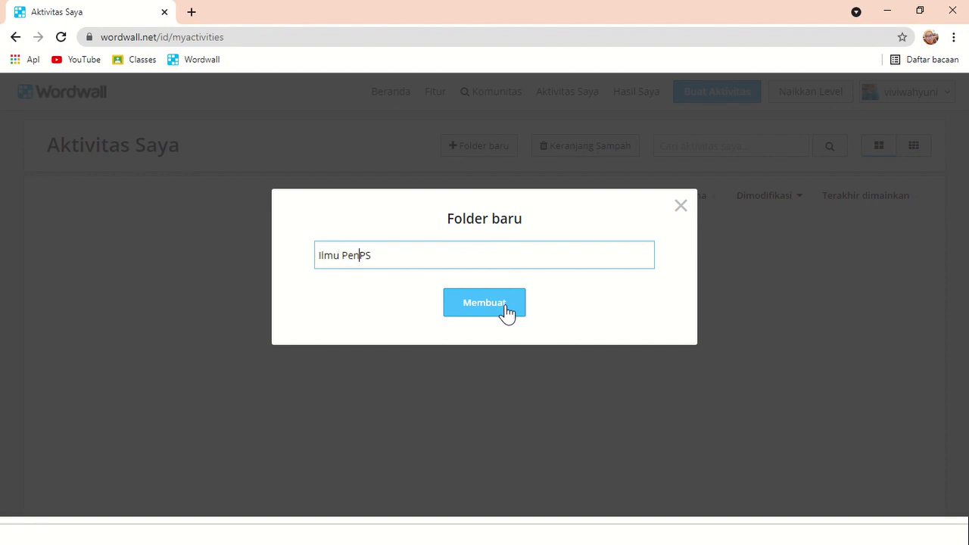
pyautogui.press('BackSpace')
pyautogui.press('BackSpace')
pyautogui.press('BackSpace')
pyautogui.press('Delete')
pyautogui.press('Delete')
pyautogui.write('Pengetahuan S')
pyautogui.write('soail')
pyautogui.press('BackSpace')
pyautogui.press('BackSpace')
pyautogui.write('osial (IPS')
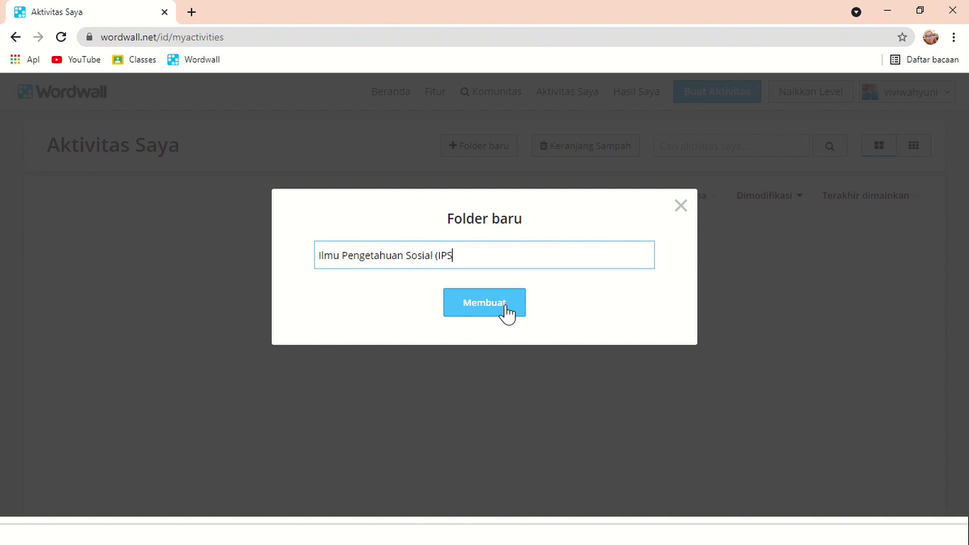
pyautogui.click(505, 308)
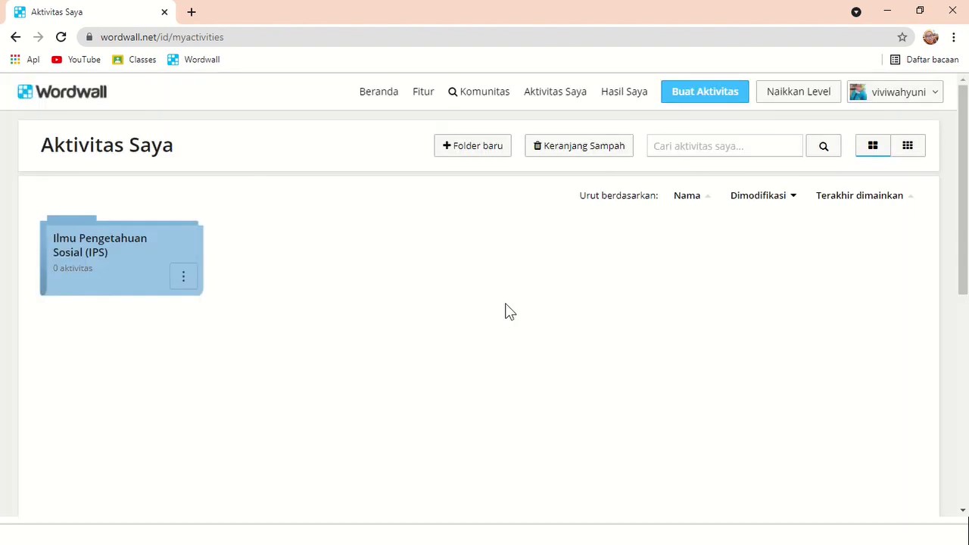
# Open the Ilmu Pengetahuan Sosial (IPS) folder and start a new activity with the Mencari Kata template.
pyautogui.click(71, 293)
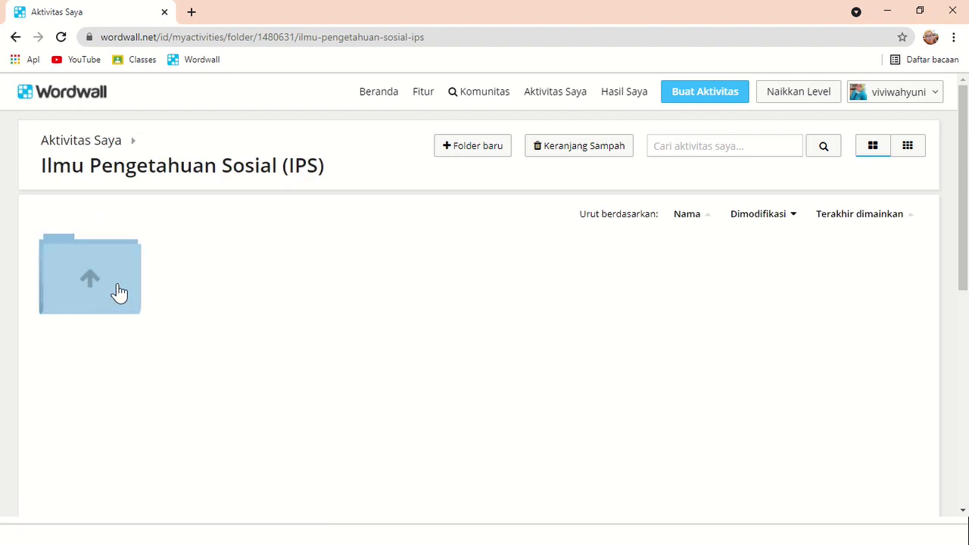
pyautogui.click(696, 101)
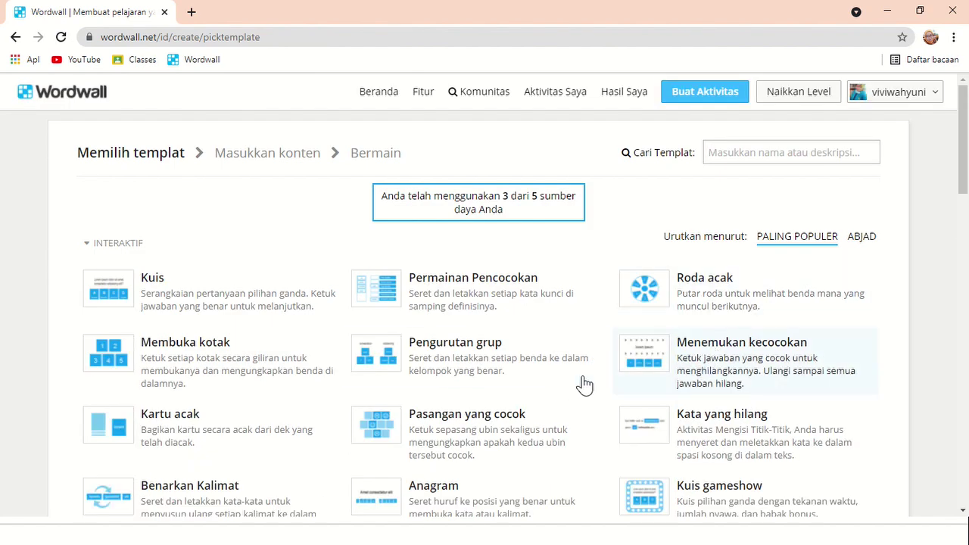
pyautogui.scroll(-3, 559, 392)
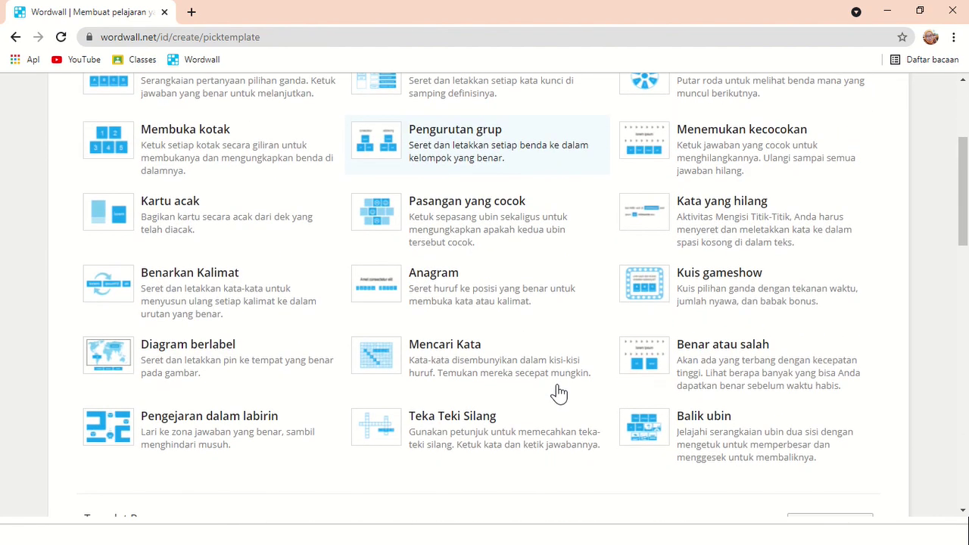
pyautogui.click(435, 369)
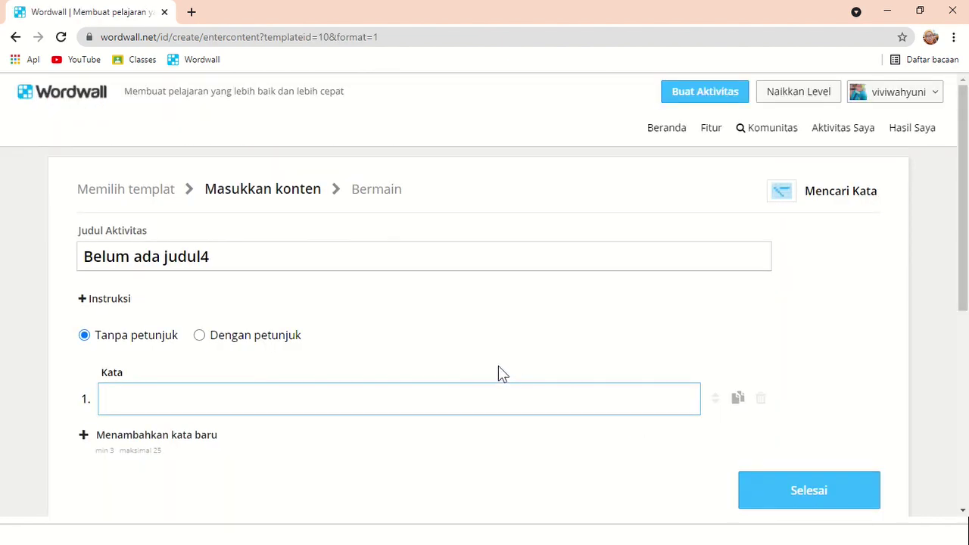
# Return to the template selection, look through the interactive templates, and choose Mencari Kata again.
pyautogui.click(176, 193)
pyautogui.click(140, 198)
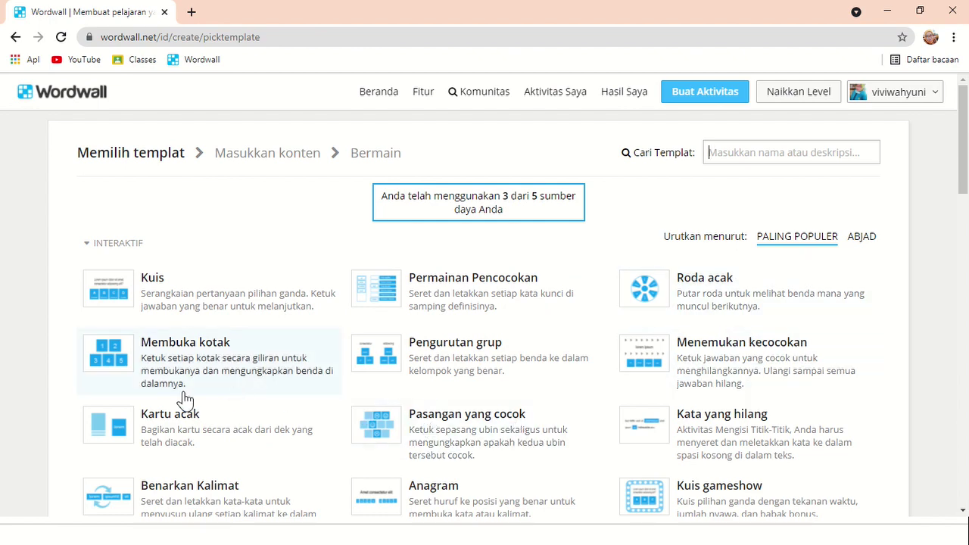
pyautogui.scroll(-1, 162, 446)
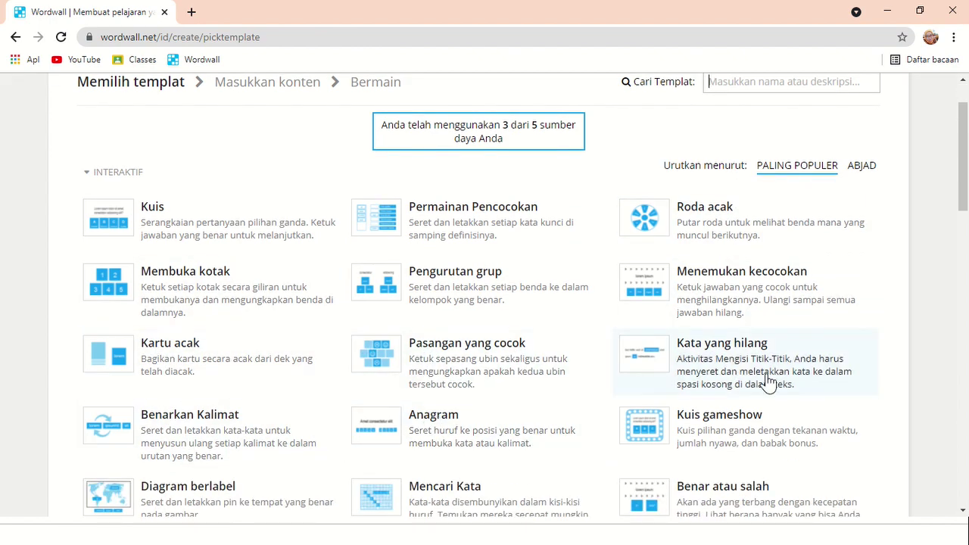
pyautogui.scroll(-1, 807, 441)
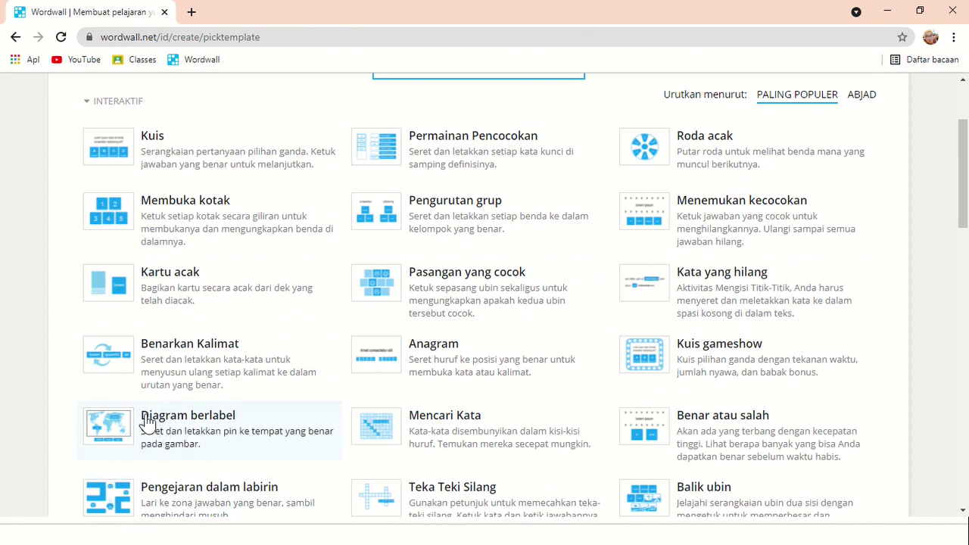
pyautogui.scroll(-2, 144, 426)
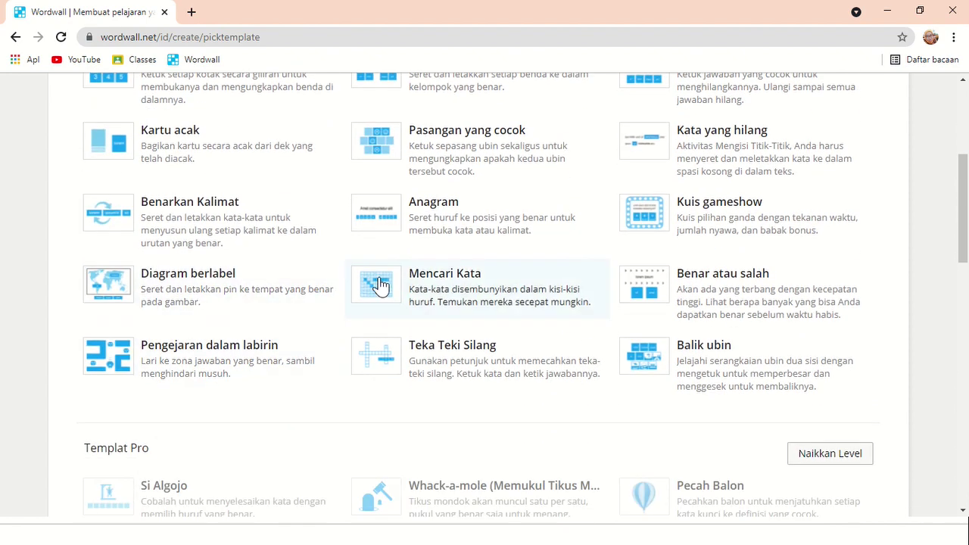
pyautogui.click(428, 281)
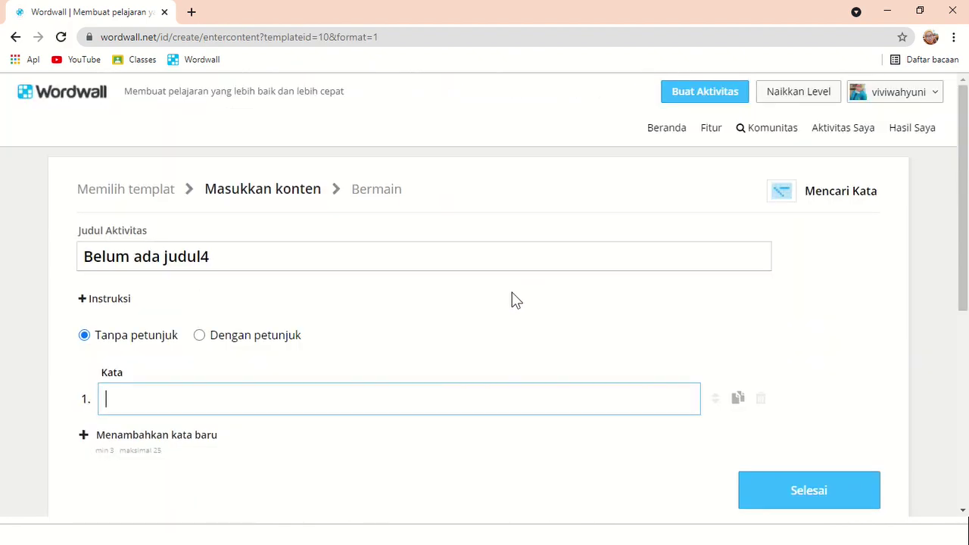
# Replace the default activity title with KERAJAAN HINDU DI INDONESIA.
pyautogui.moveTo(206, 258); pyautogui.dragTo(73, 270)
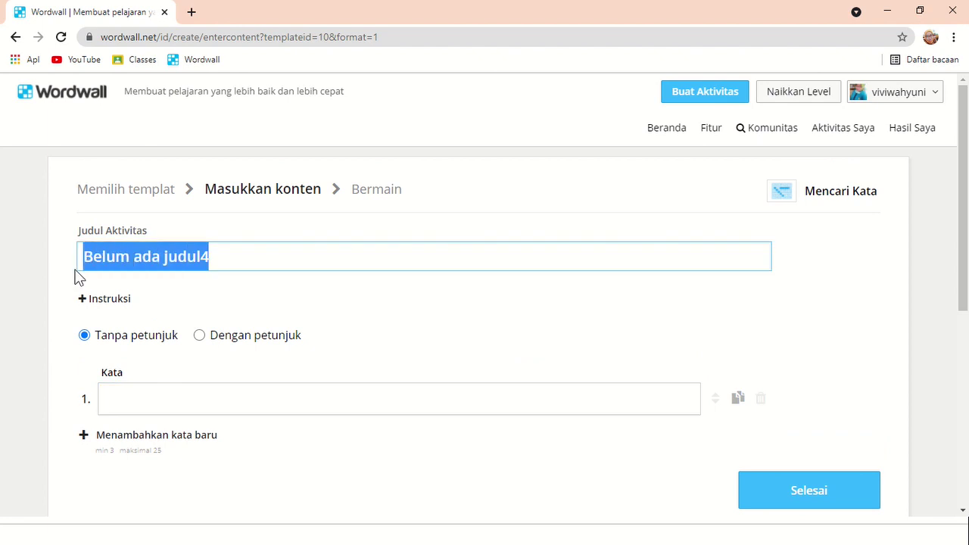
pyautogui.write('AGAMA ')
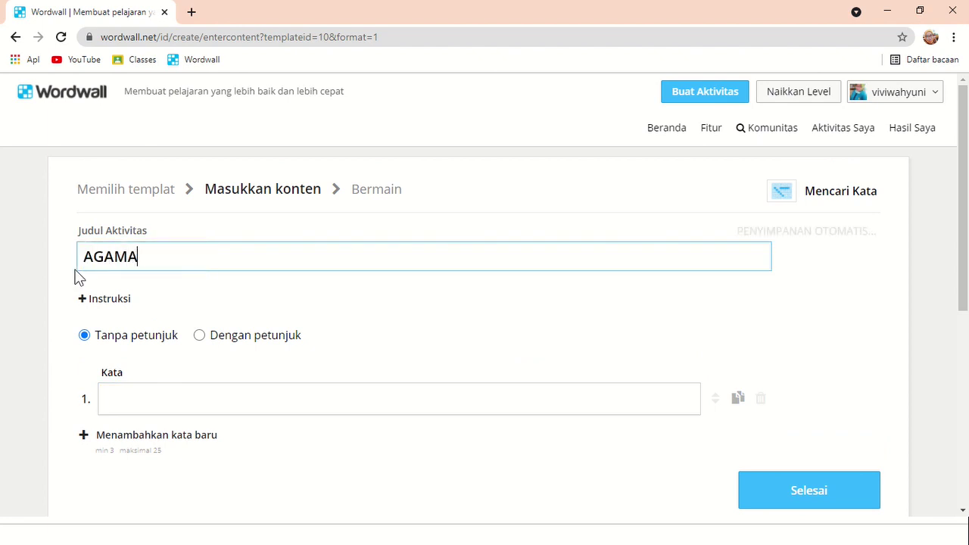
pyautogui.write('H')
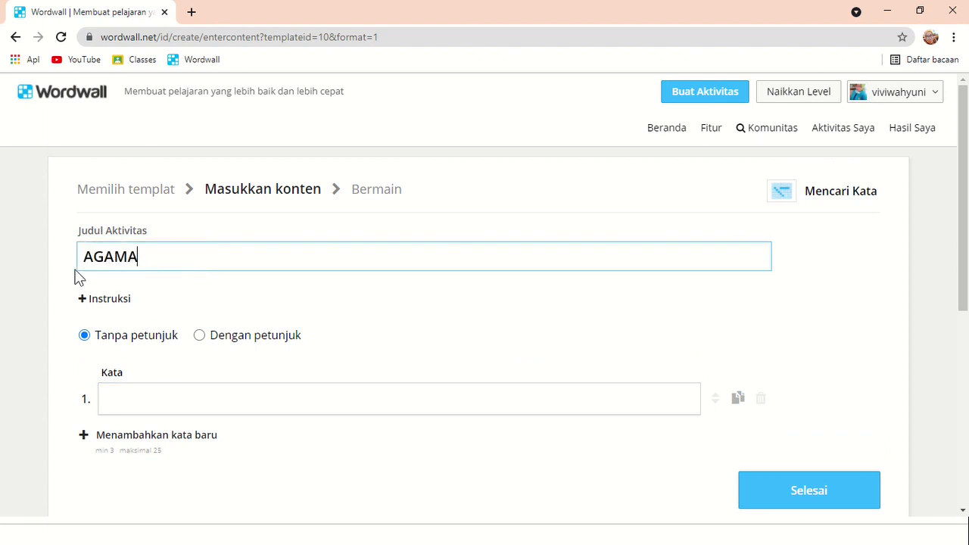
pyautogui.press('BackSpace')
pyautogui.press('BackSpace')
pyautogui.press('BackSpace')
pyautogui.press('BackSpace')
pyautogui.press('BackSpace')
pyautogui.write('KERAJAAN HINDU D')
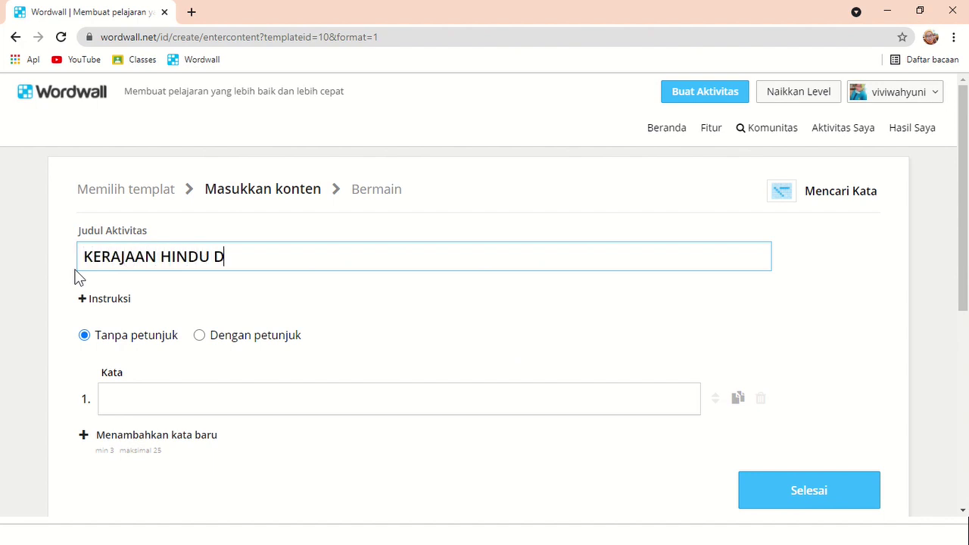
pyautogui.write('I INDONESIA')
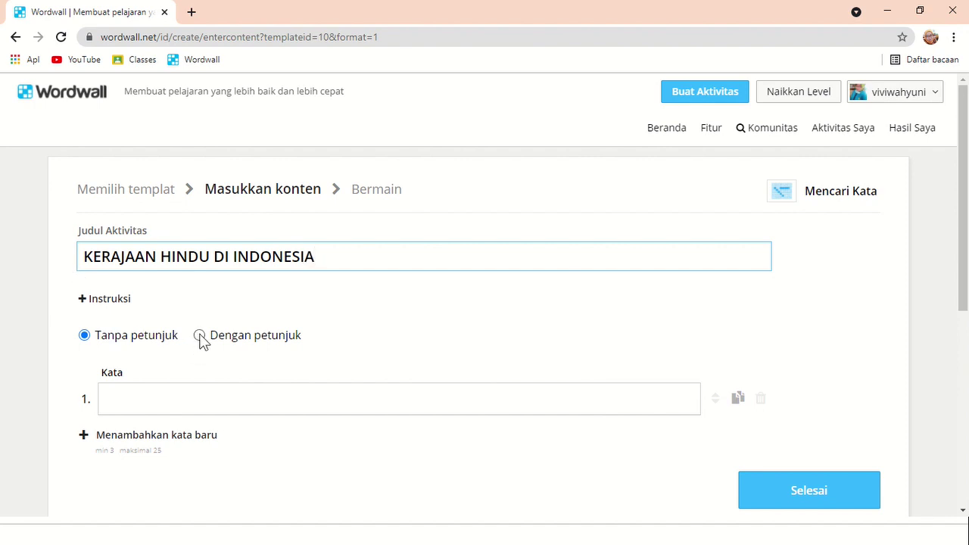
# Try the Dengan petunjuk word format and switch back to Tanpa petunjuk.
pyautogui.click(200, 335)
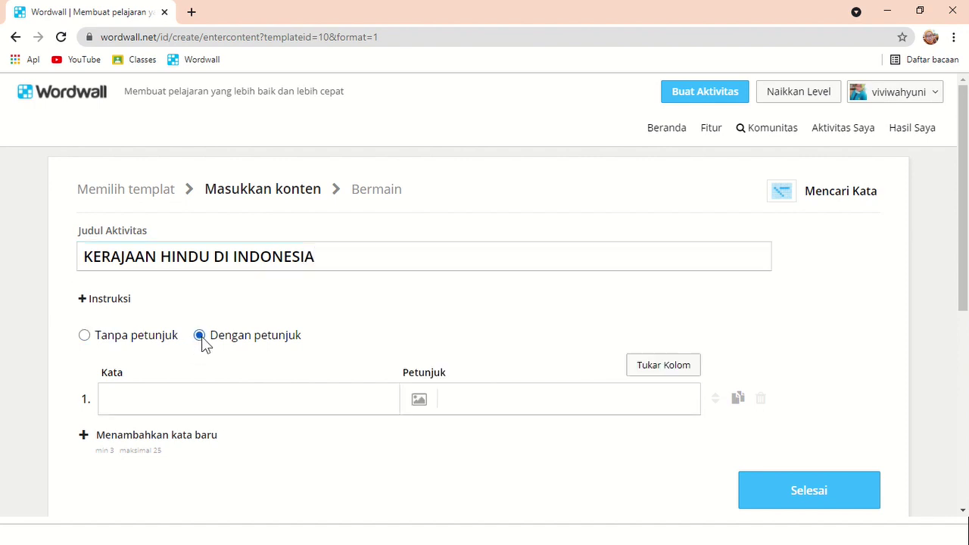
pyautogui.click(88, 337)
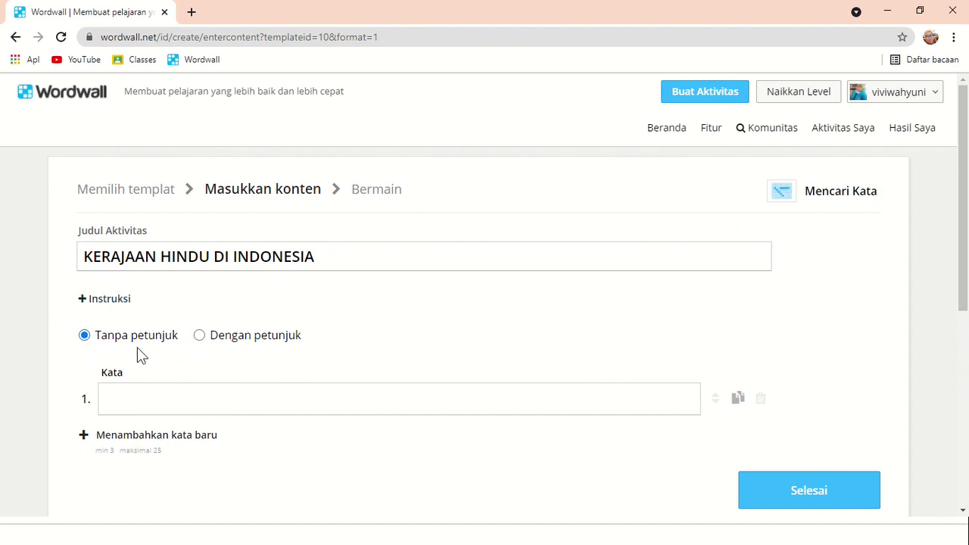
pyautogui.click(199, 335)
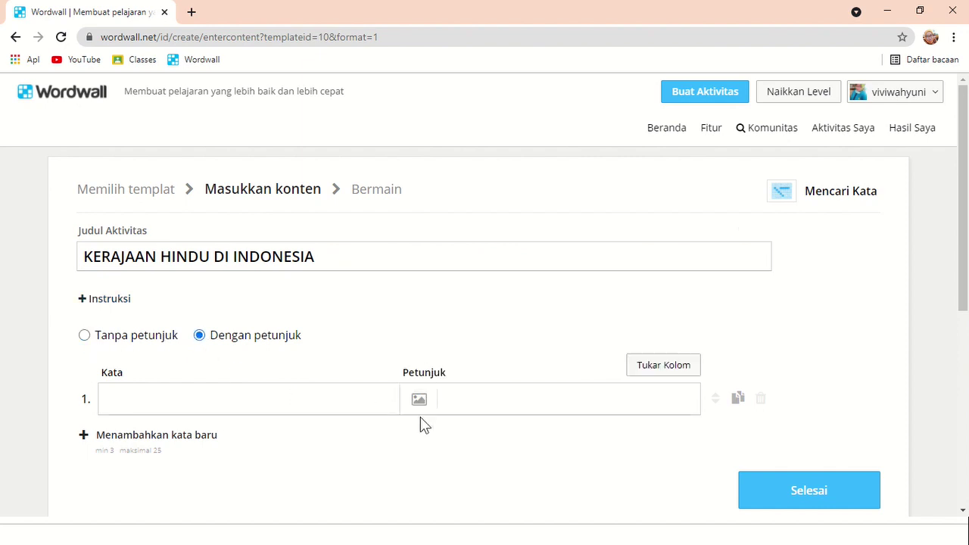
pyautogui.click(85, 339)
# Add the instruction "Carilah 4 kerajaan Hindu yang ada di Indonesia" to the activity.
pyautogui.click(95, 298)
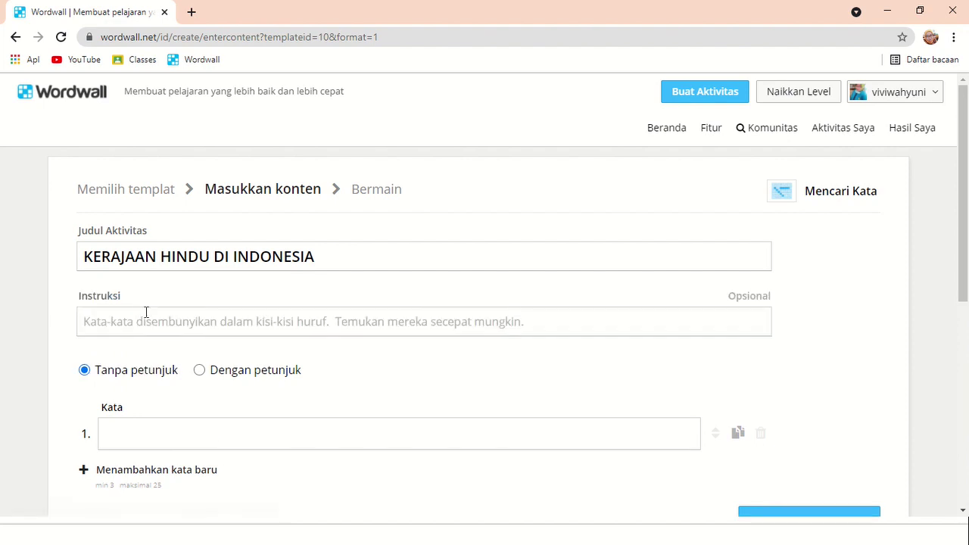
pyautogui.click(145, 320)
pyautogui.write('Cari')
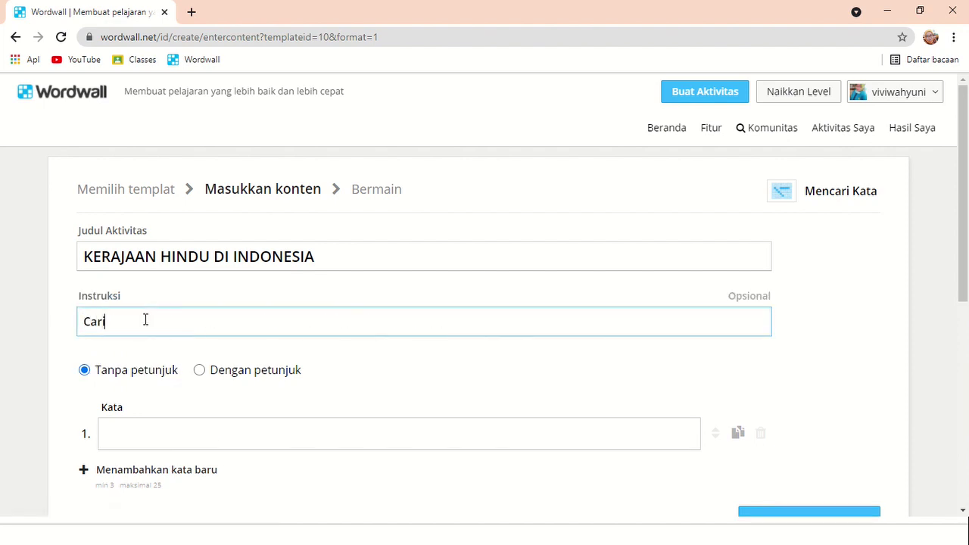
pyautogui.write('lah 7 Ker')
pyautogui.press('BackSpace')
pyautogui.press('BackSpace')
pyautogui.press('BackSpace')
pyautogui.press('BackSpace')
pyautogui.press('BackSpace')
pyautogui.press('BackSpace')
pyautogui.press('BackSpace')
pyautogui.press('BackSpace')
pyautogui.press('BackSpace')
pyautogui.write('du yang ada')
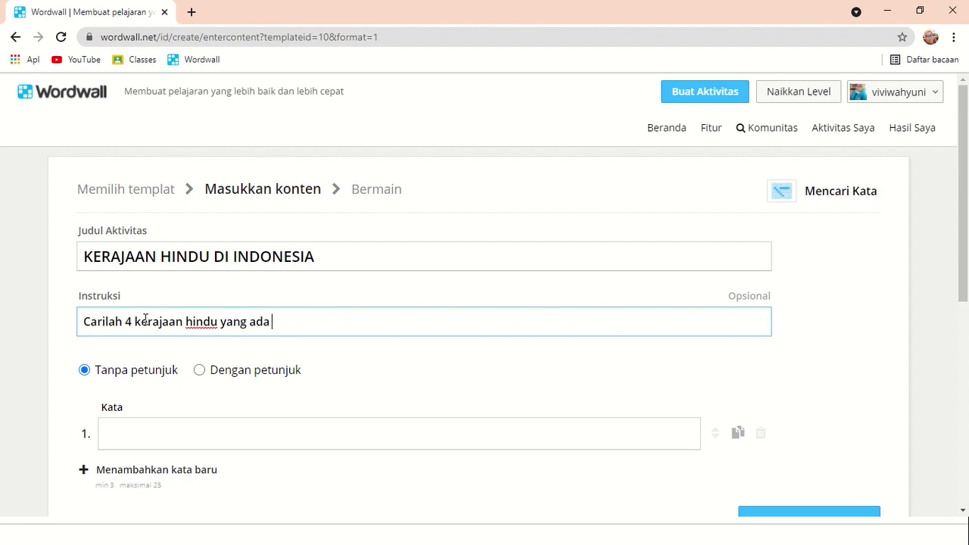
pyautogui.write(' di Indonesi')
pyautogui.press('BackSpace')
pyautogui.write('H')
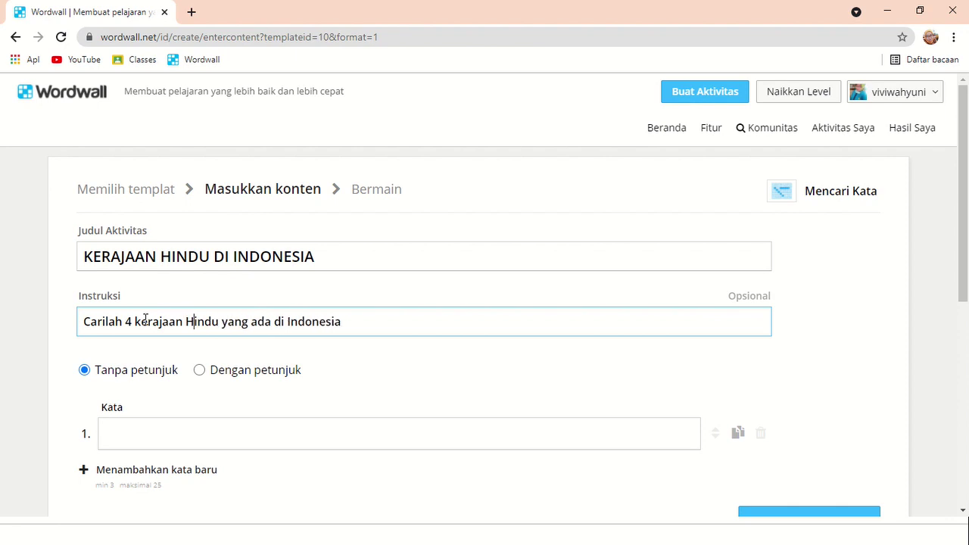
# Enter MAJAPAHIT, KEDIRI, TARUMANEGARA and MATARAM as the four words of the word search.
pyautogui.click(126, 440)
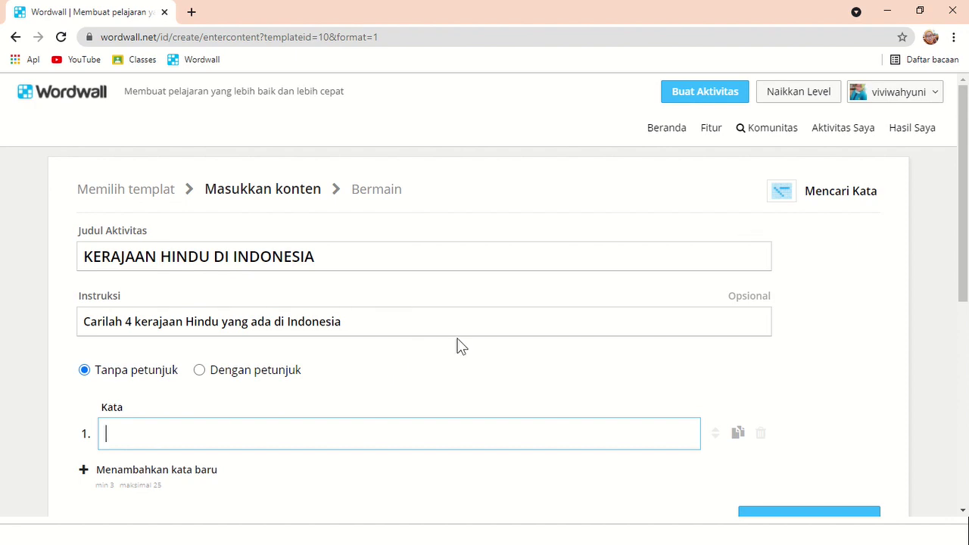
pyautogui.scroll(-1, 461, 346)
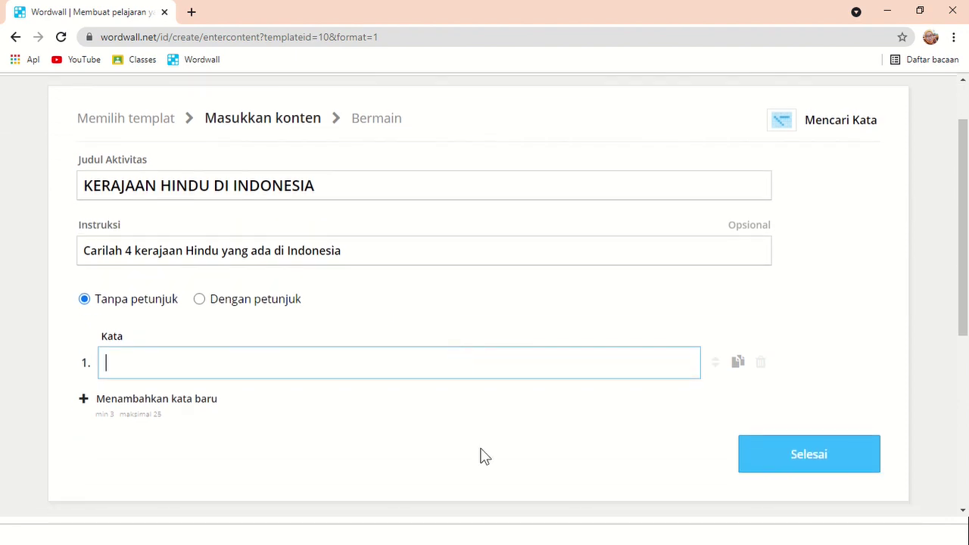
pyautogui.write('MAJAPAHIT')
pyautogui.press('Return')
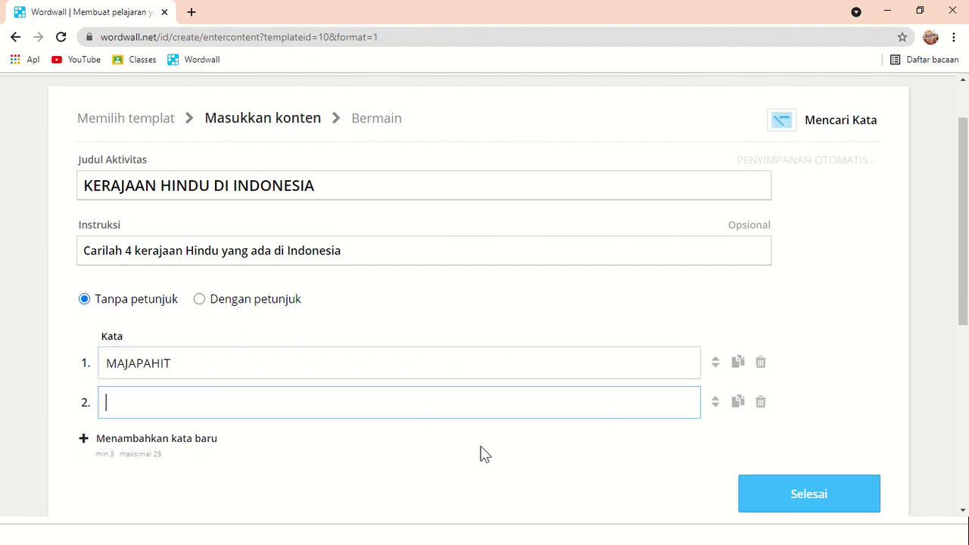
pyautogui.write('KEDIRI')
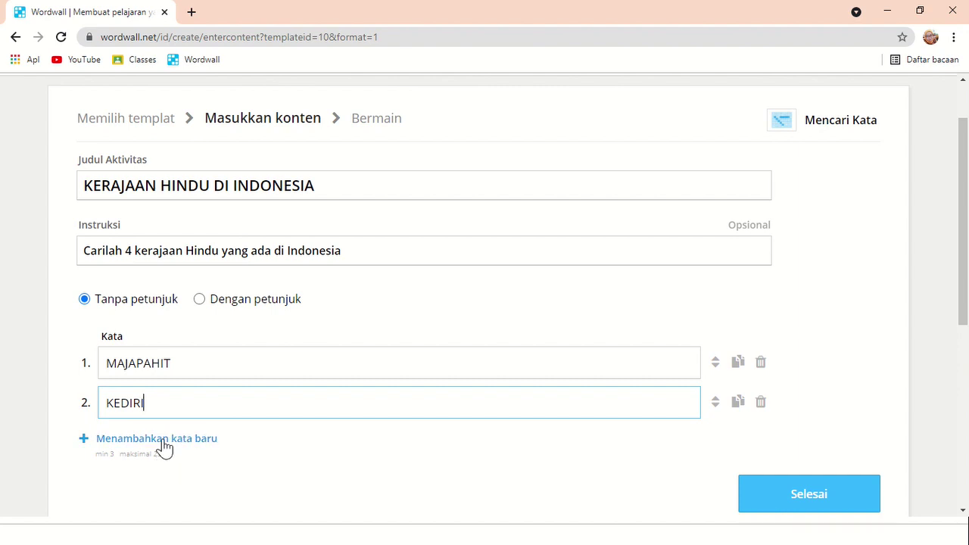
pyautogui.press('Return')
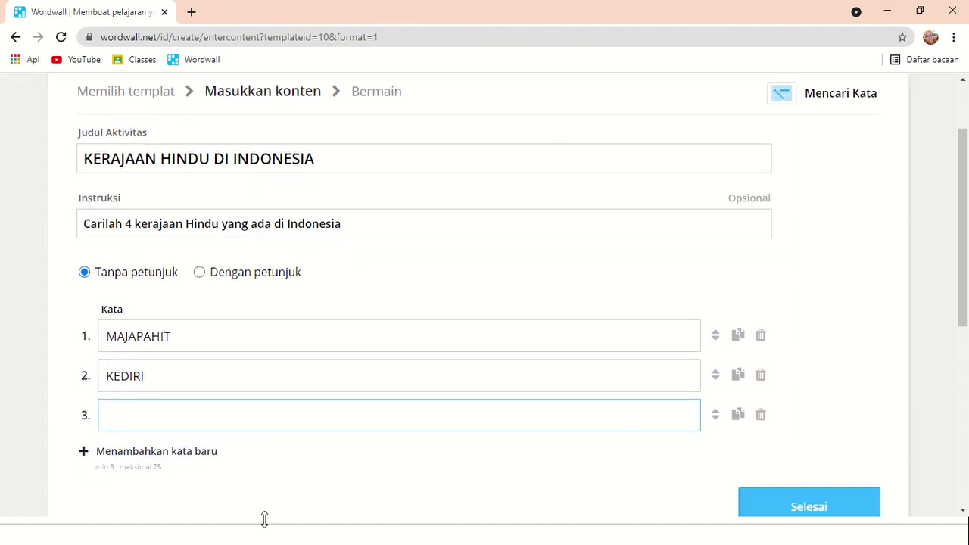
pyautogui.write('M')
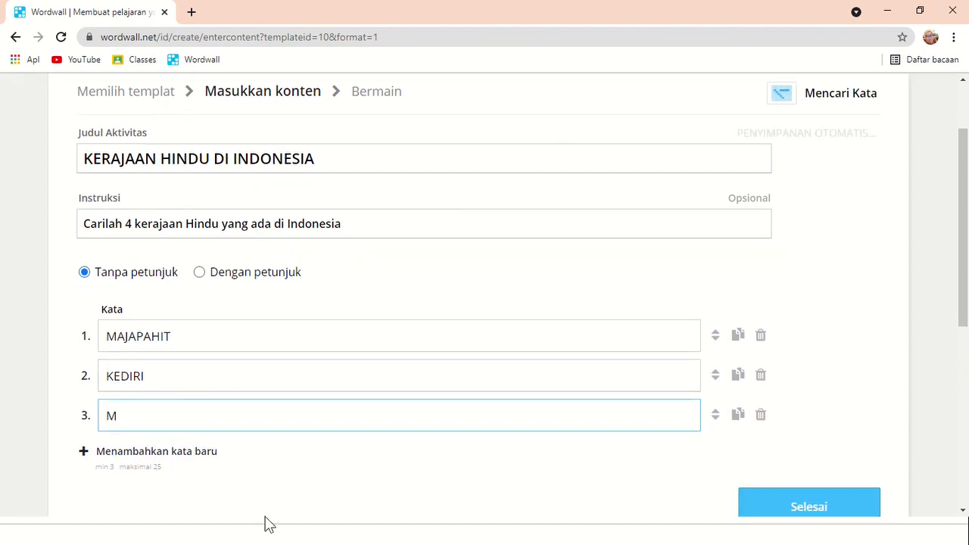
pyautogui.write('TARUMANEGARA')
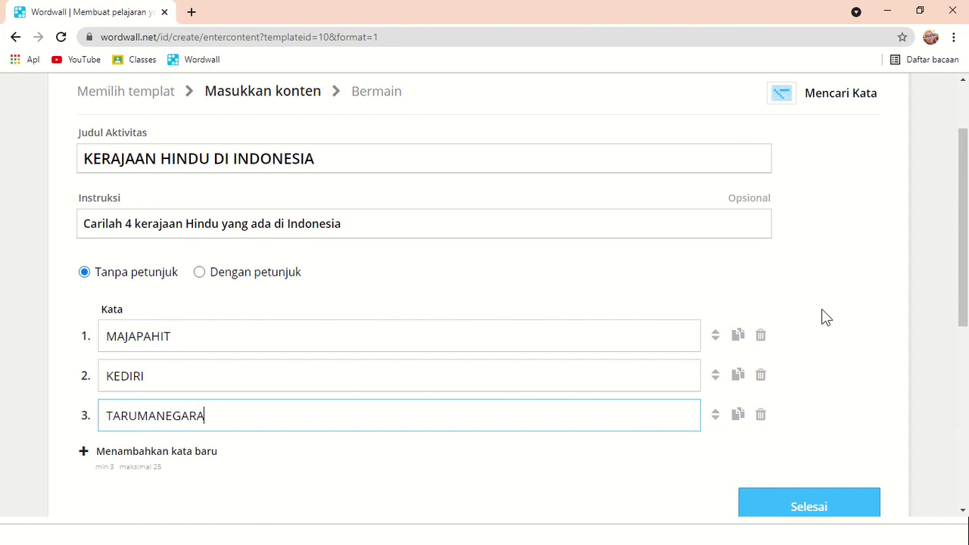
pyautogui.scroll(-2, 822, 316)
pyautogui.press('Return')
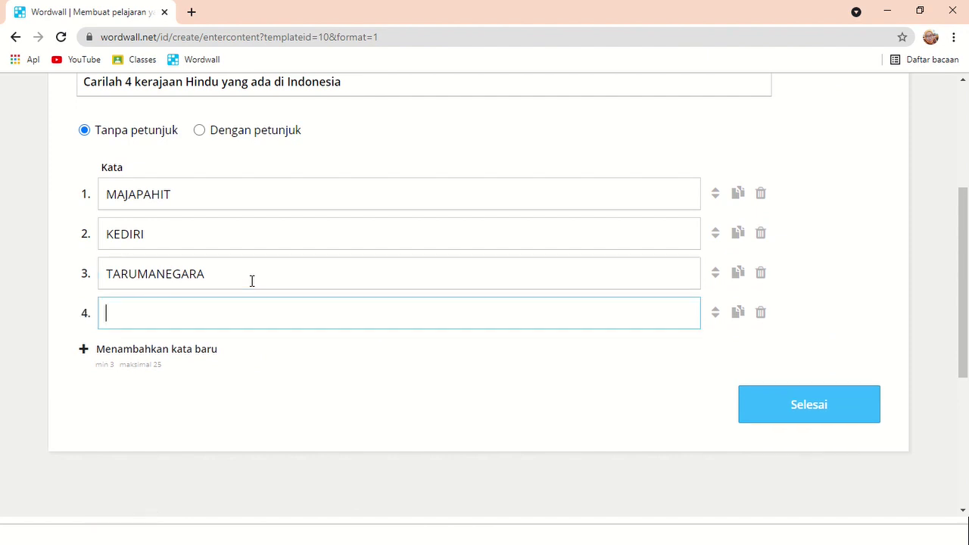
pyautogui.write('MATARAM')
# Finish the word search activity and view its theme choices and game options.
pyautogui.click(842, 422)
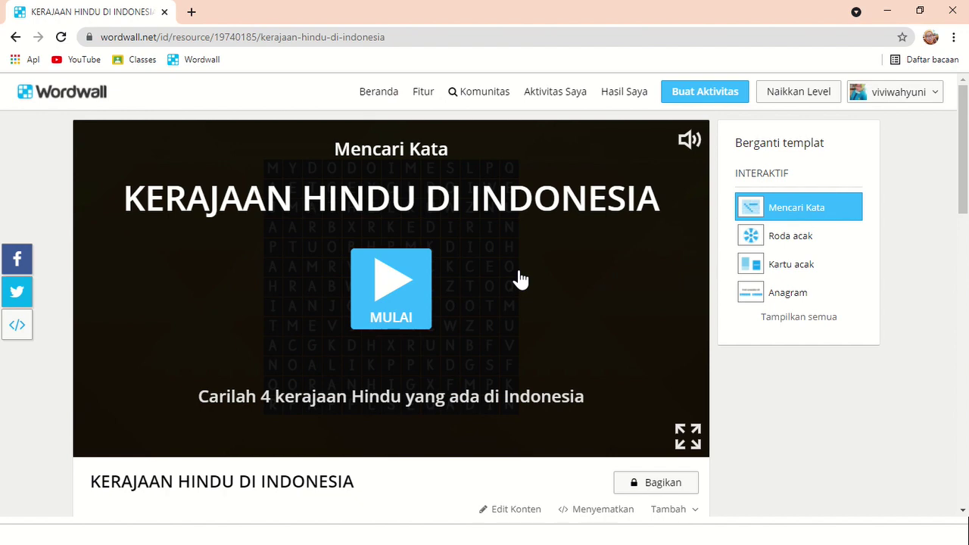
pyautogui.scroll(-3, 521, 280)
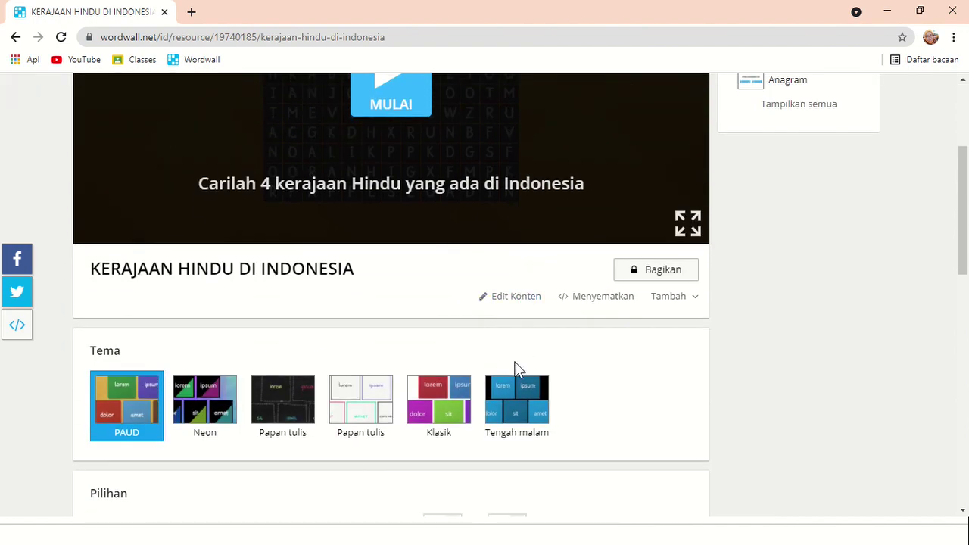
pyautogui.scroll(-1, 515, 369)
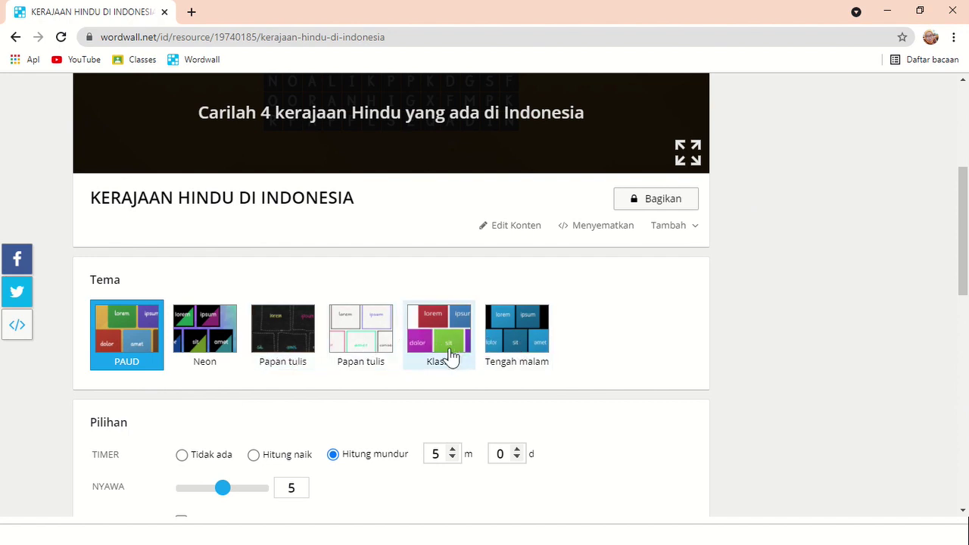
# Reopen the activity's content to review its title, instruction and word list, and finish editing.
pyautogui.scroll(1, 249, 363)
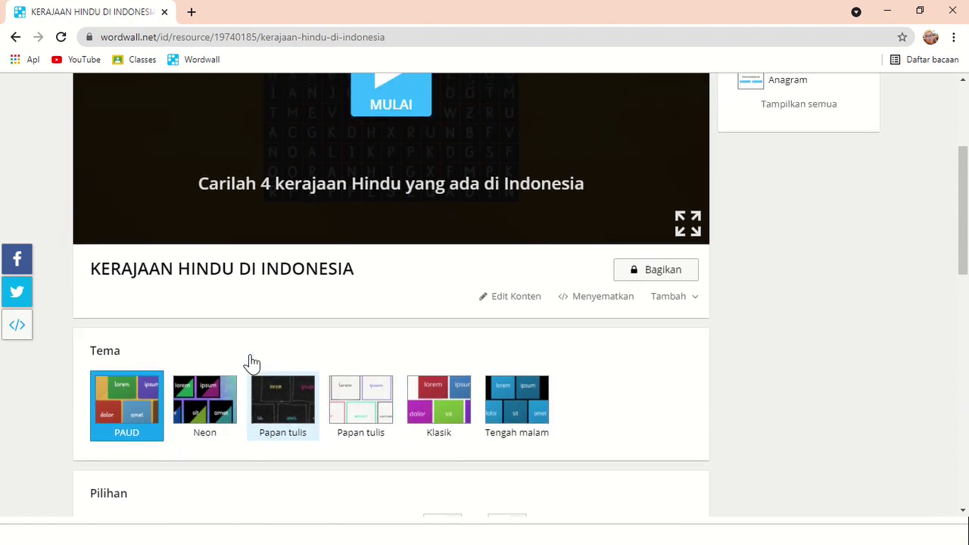
pyautogui.click(513, 305)
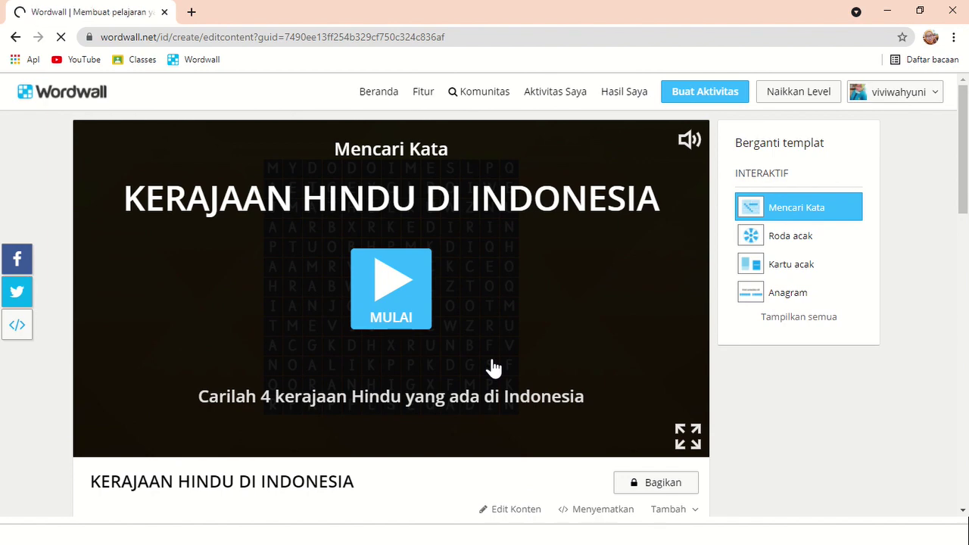
pyautogui.scroll(-2, 418, 363)
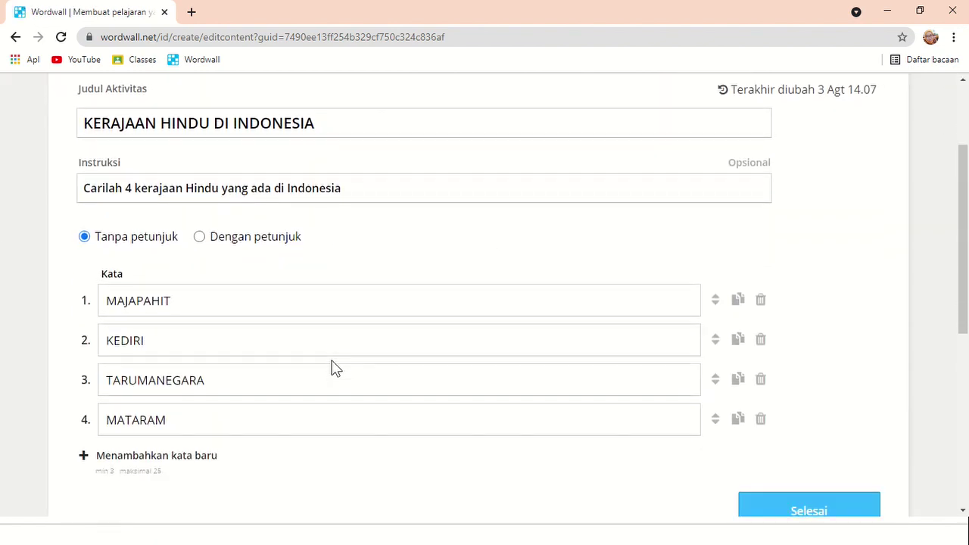
pyautogui.scroll(-1, 336, 369)
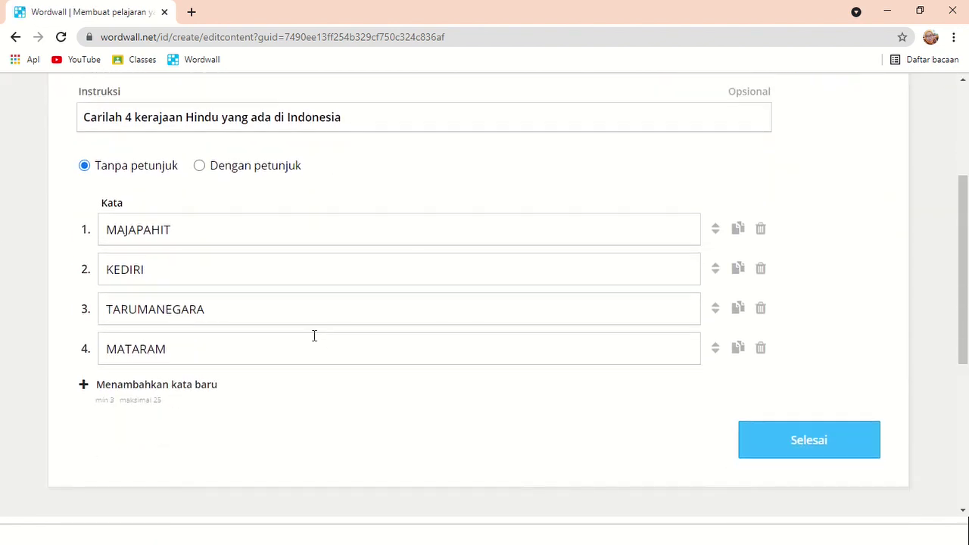
pyautogui.click(840, 438)
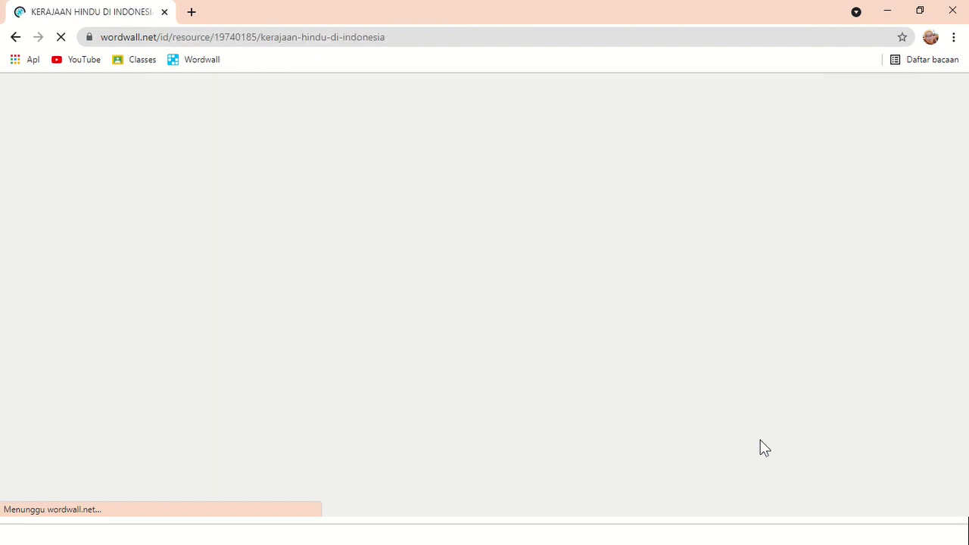
# Try a 7-minute countdown timer for the word search and return it to 5 minutes.
pyautogui.scroll(-2, 621, 418)
pyautogui.scroll(-1, 622, 417)
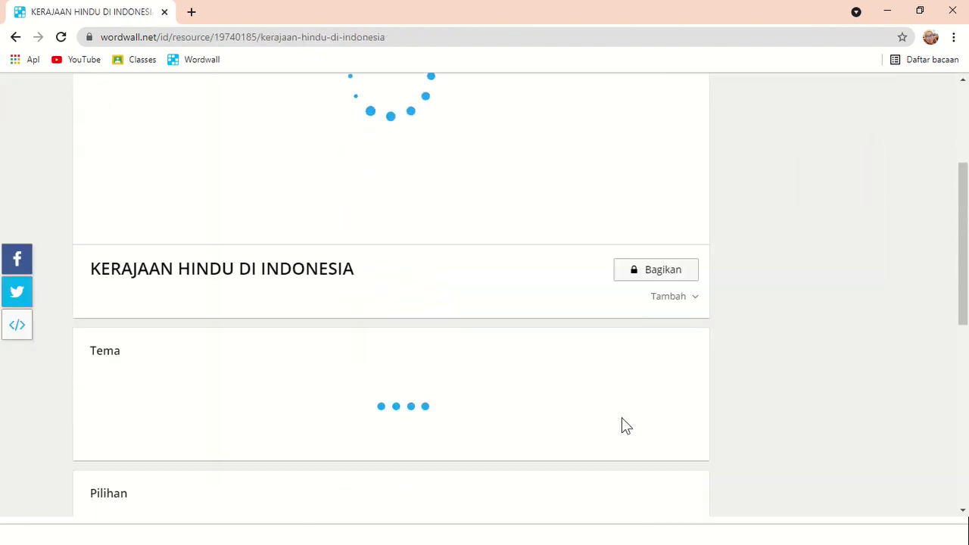
pyautogui.scroll(-2, 620, 417)
pyautogui.scroll(-1, 621, 417)
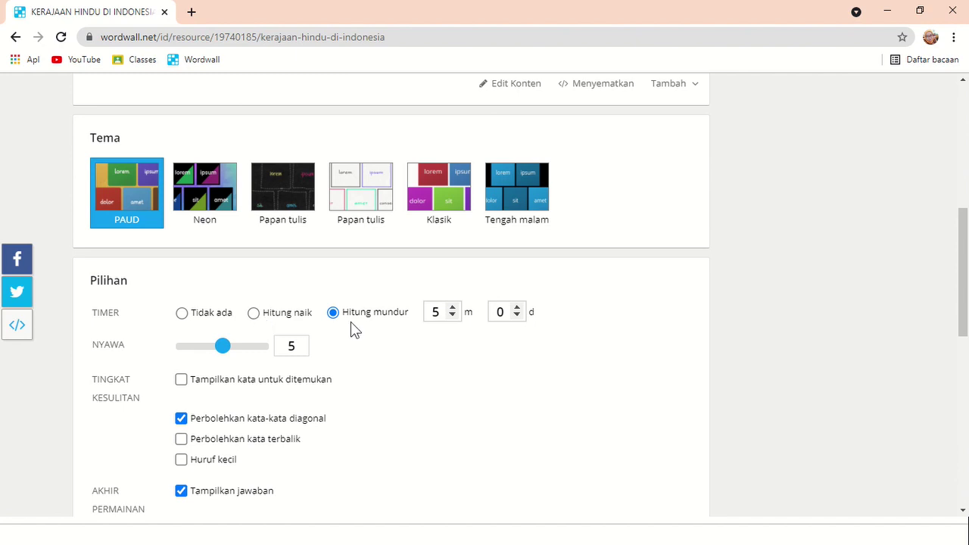
pyautogui.click(452, 309)
pyautogui.scroll(-1, 452, 303)
pyautogui.click(451, 290)
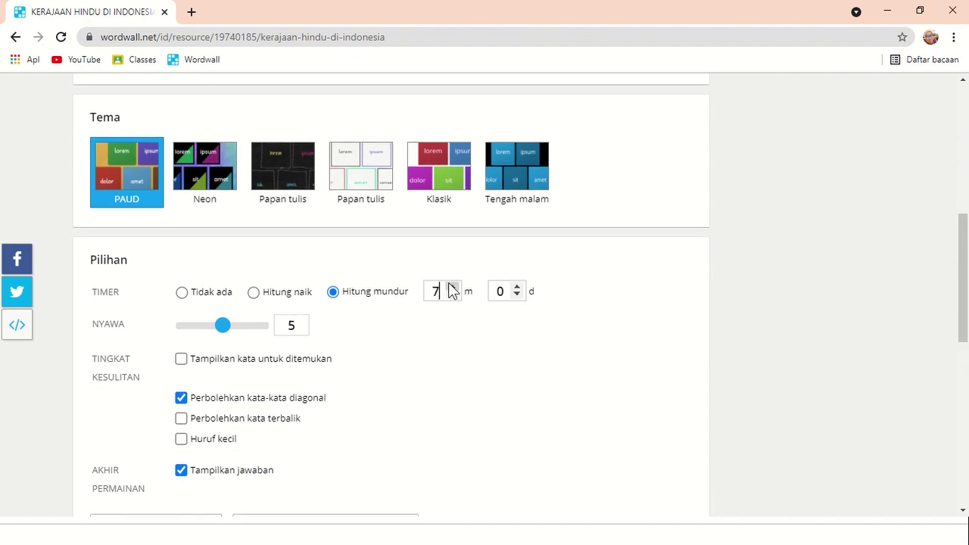
pyautogui.click(453, 294)
# Set the number of lives to 3 and apply the options to this activity.
pyautogui.moveTo(223, 333); pyautogui.dragTo(207, 335)
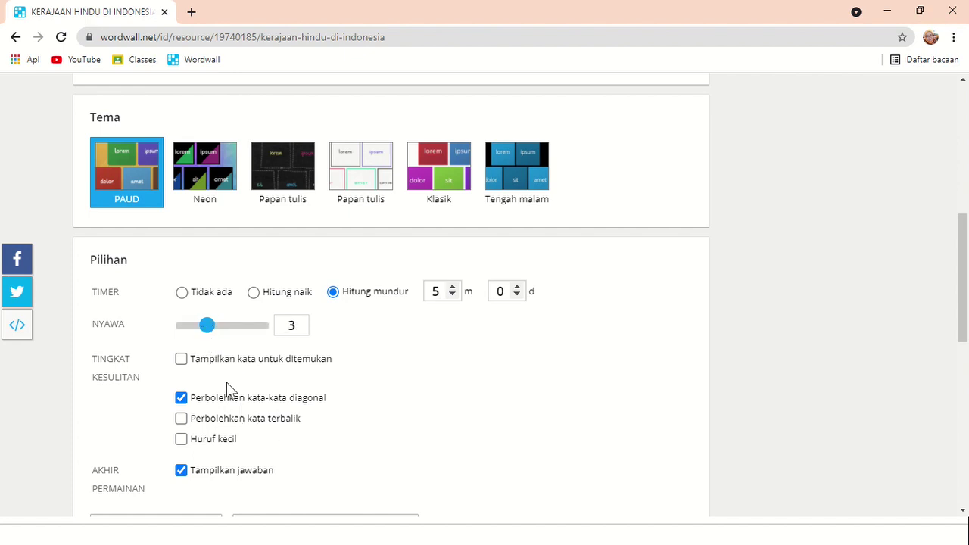
pyautogui.scroll(-1, 226, 382)
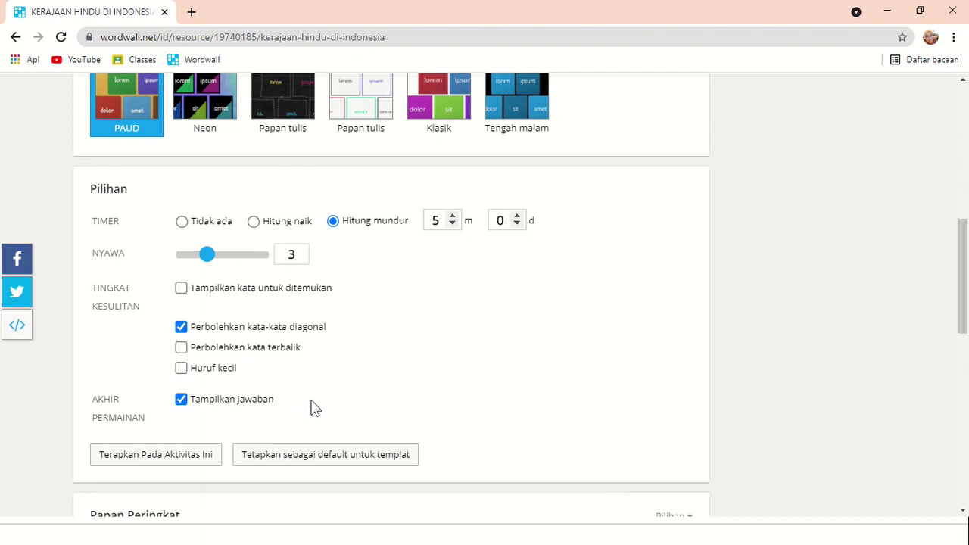
pyautogui.scroll(-1, 310, 400)
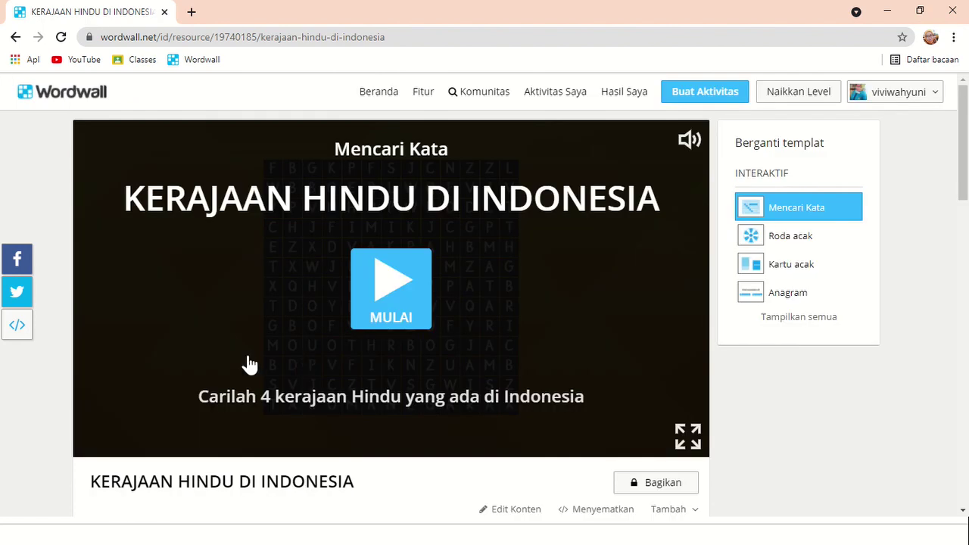
# Play the word search by marking MATARAM, MAJAPAHIT, TARUMANEGARA and KEDIRI in the letter grid.
pyautogui.click(387, 301)
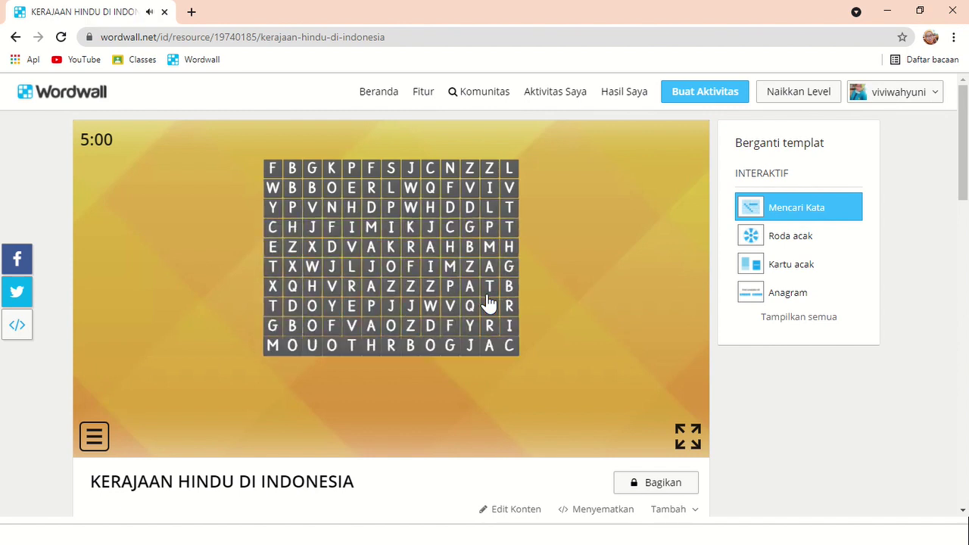
pyautogui.click(431, 229)
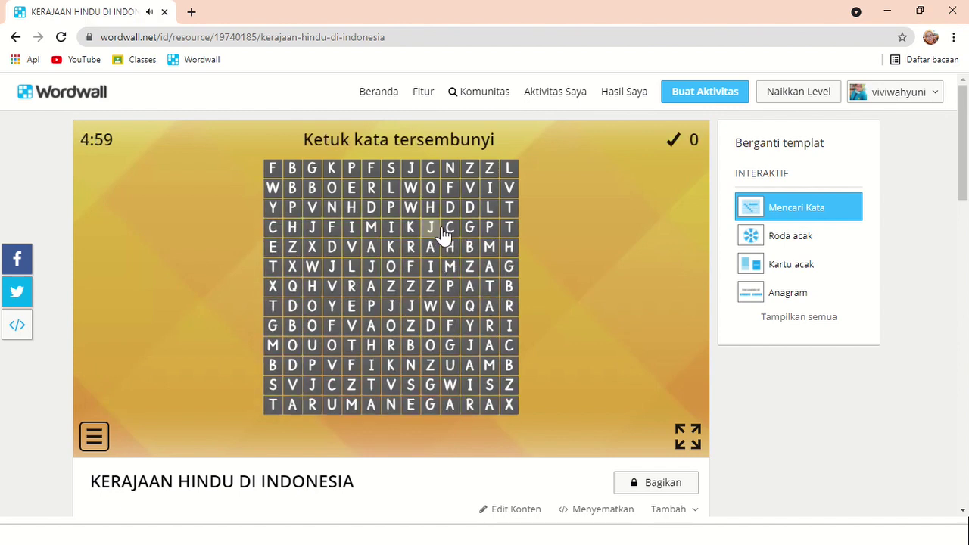
pyautogui.click(470, 306)
pyautogui.moveTo(477, 309); pyautogui.dragTo(493, 249)
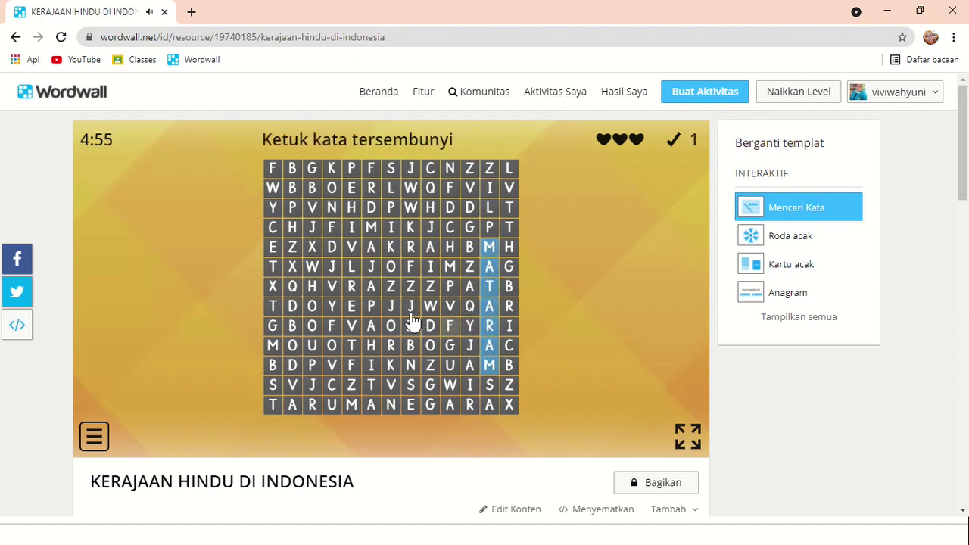
pyautogui.click(372, 287)
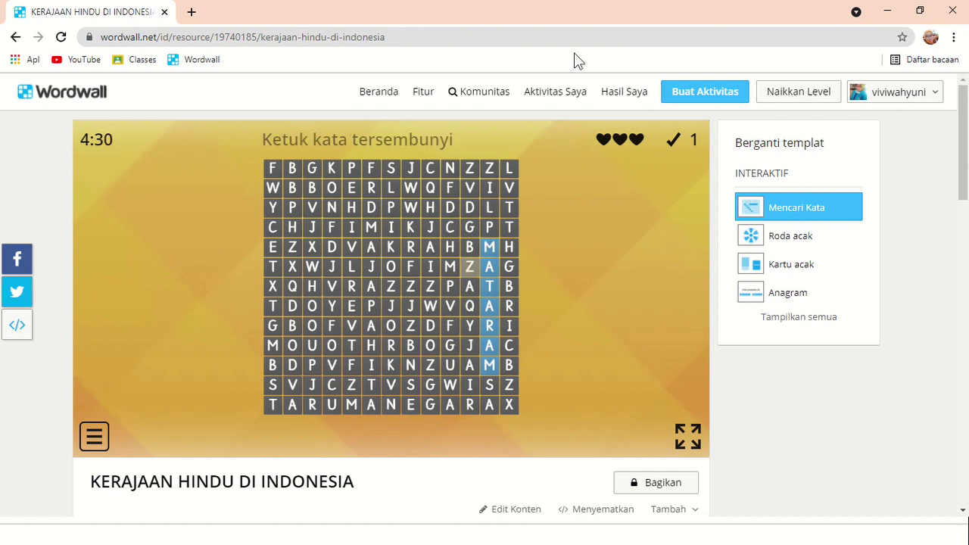
pyautogui.moveTo(465, 47)
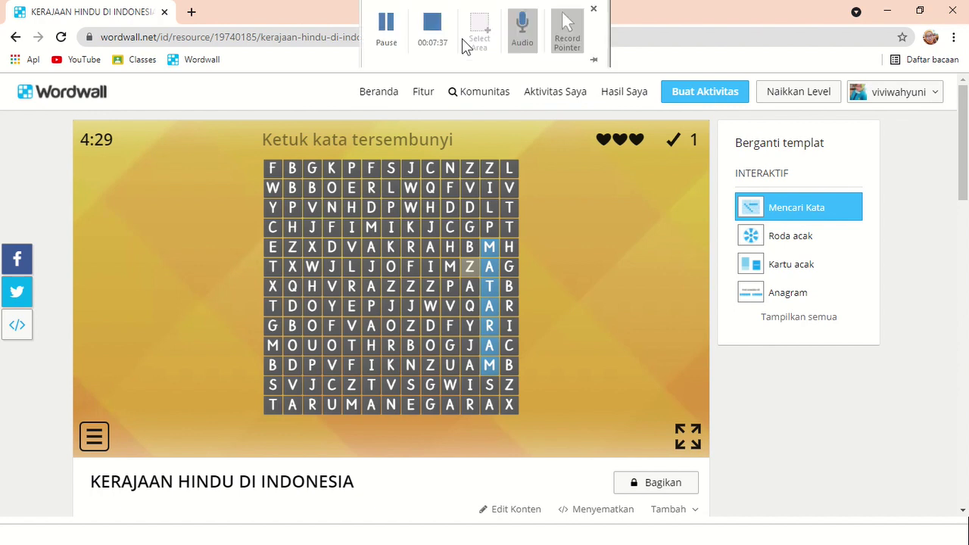
pyautogui.click(386, 29)
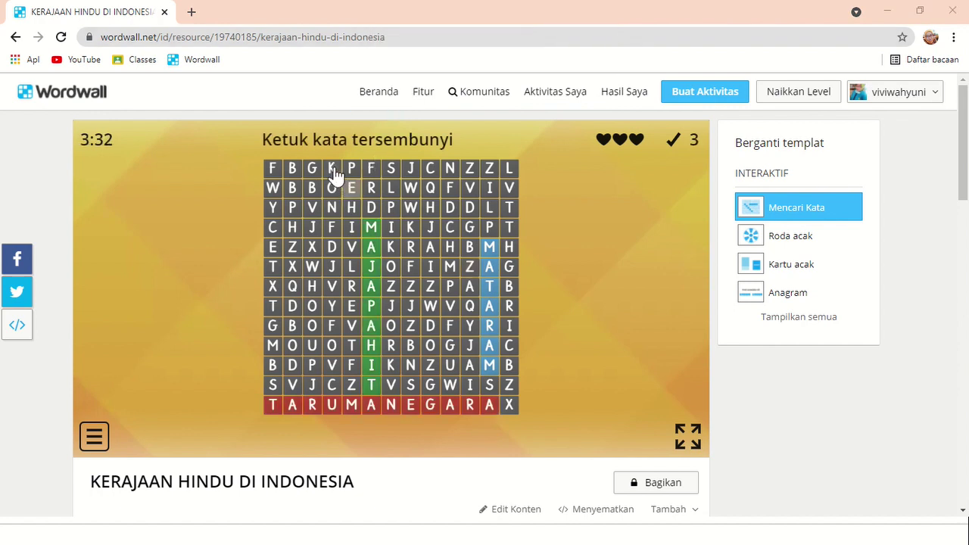
pyautogui.click(337, 182)
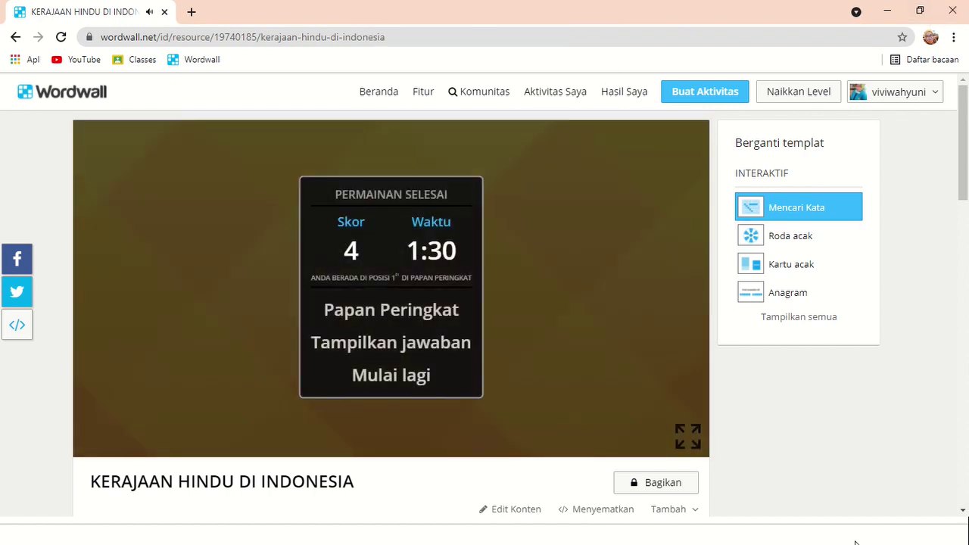
# Open the game's leaderboard without entering a player name and look through its ranking.
pyautogui.click(372, 313)
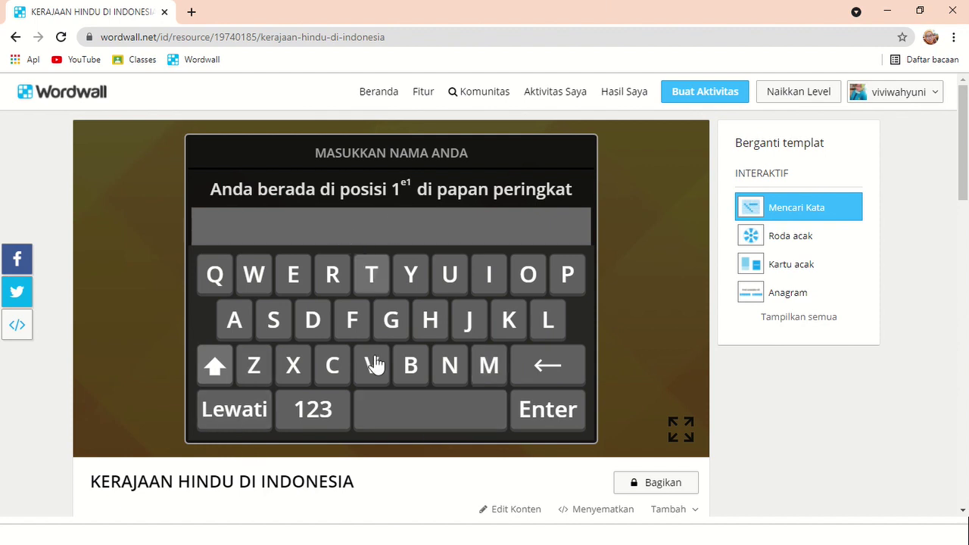
pyautogui.scroll(-2, 612, 372)
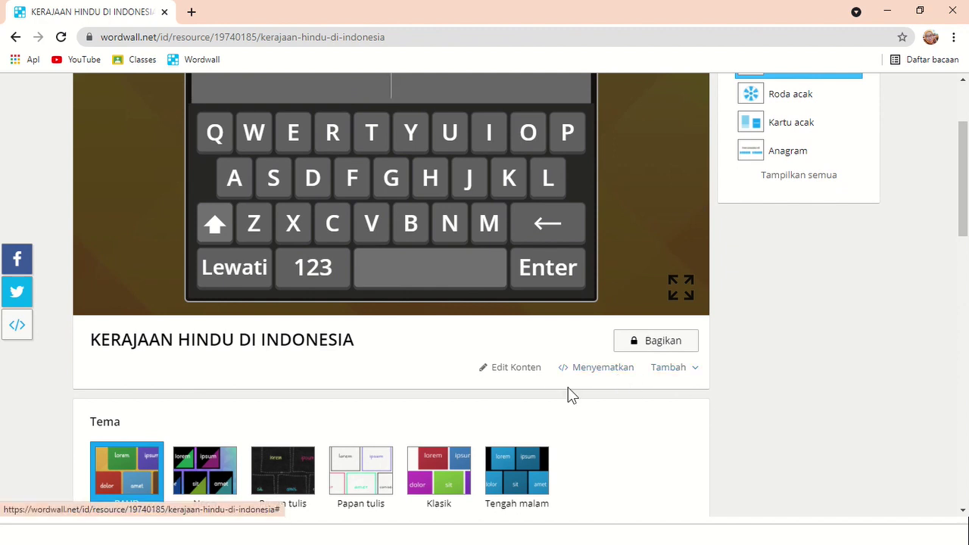
pyautogui.click(259, 270)
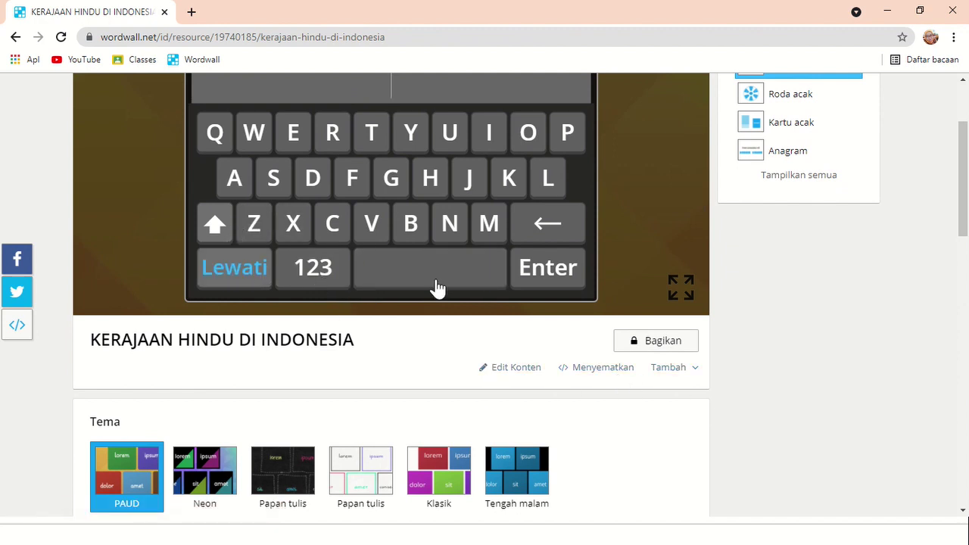
pyautogui.scroll(-1, 619, 418)
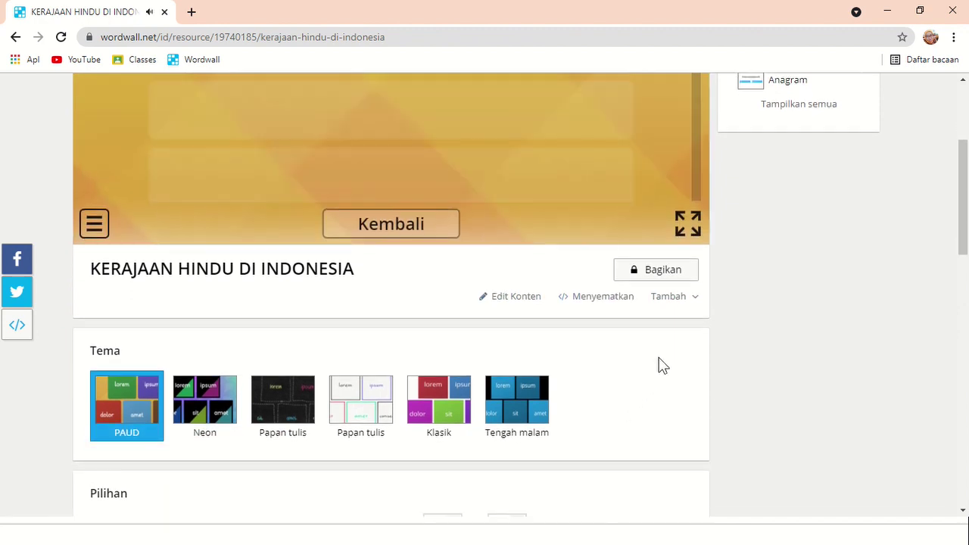
pyautogui.scroll(2, 653, 294)
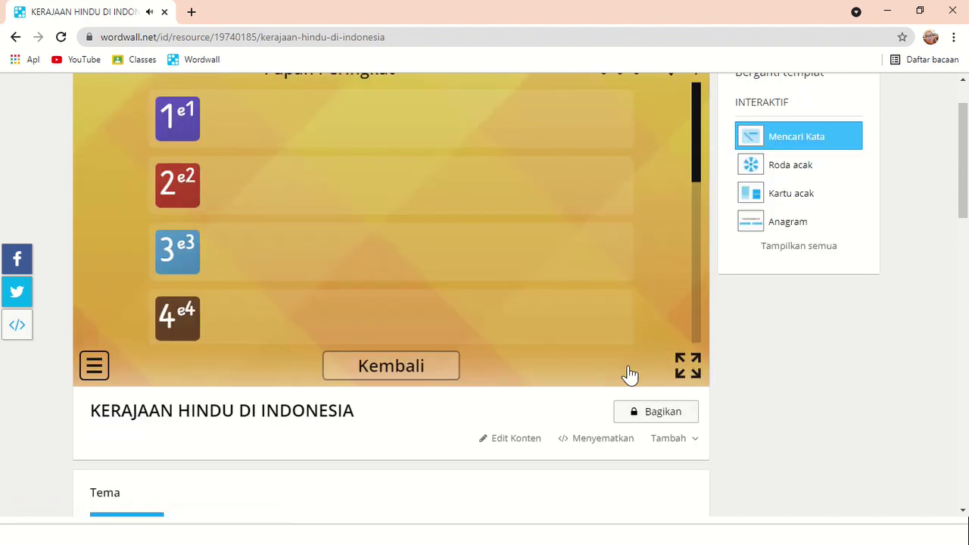
pyautogui.scroll(1, 629, 376)
pyautogui.scroll(-2, 670, 356)
pyautogui.click(661, 342)
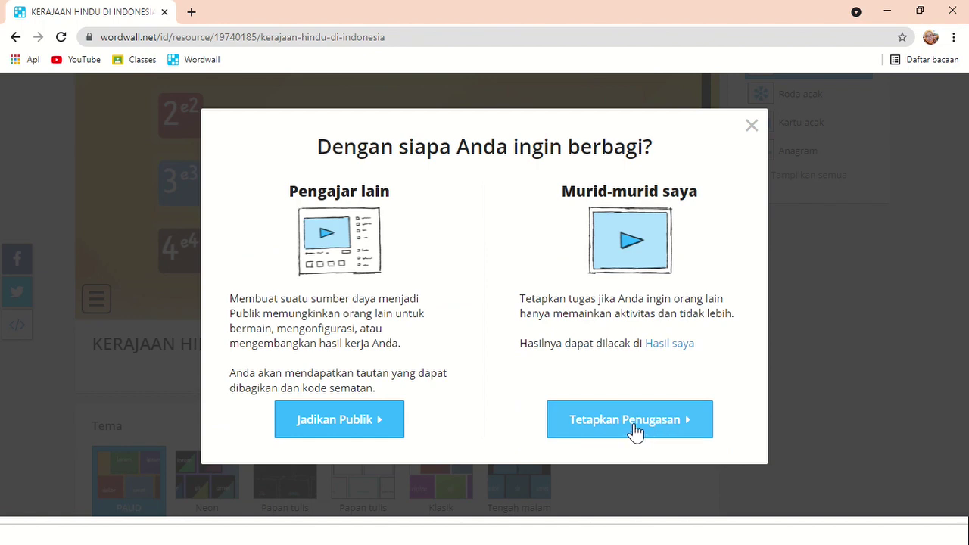
pyautogui.click(636, 431)
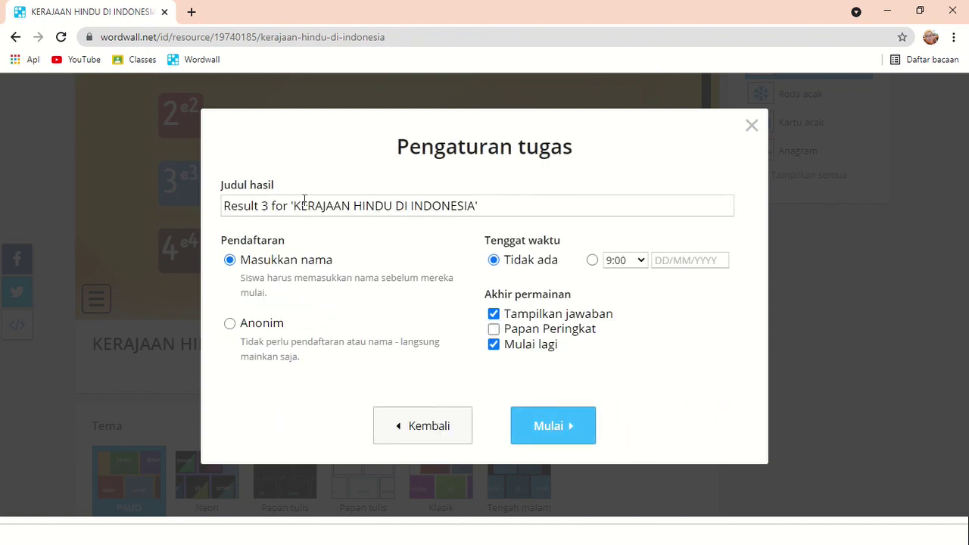
pyautogui.click(301, 204)
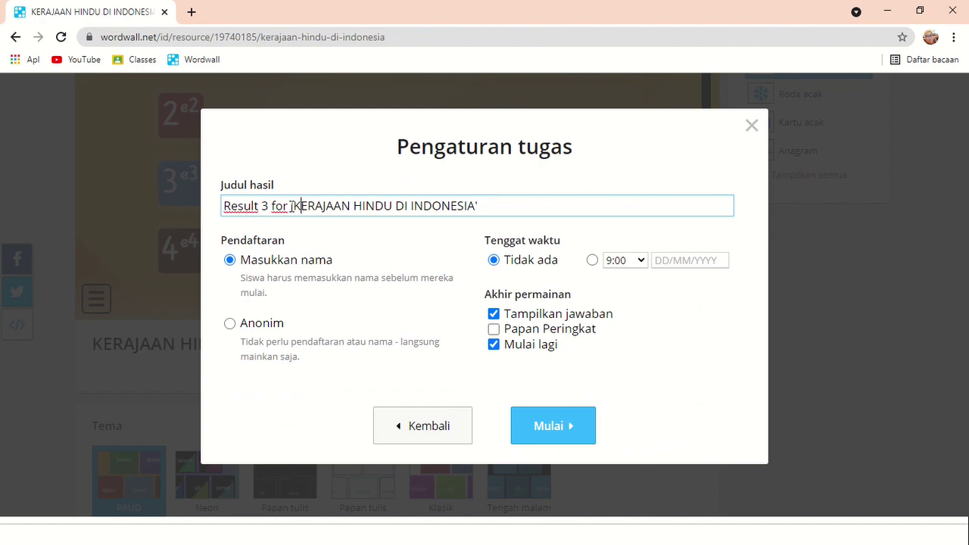
pyautogui.moveTo(272, 214); pyautogui.dragTo(216, 240)
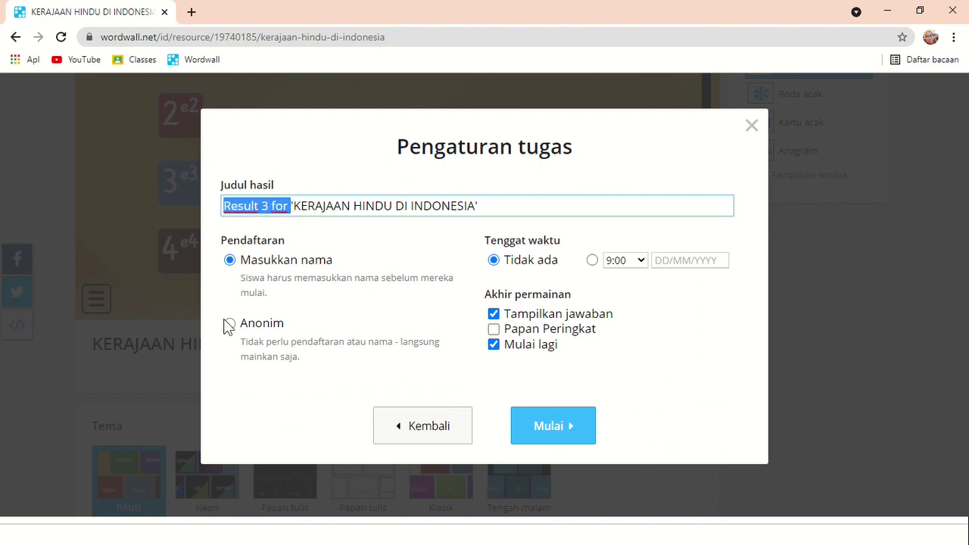
pyautogui.click(751, 127)
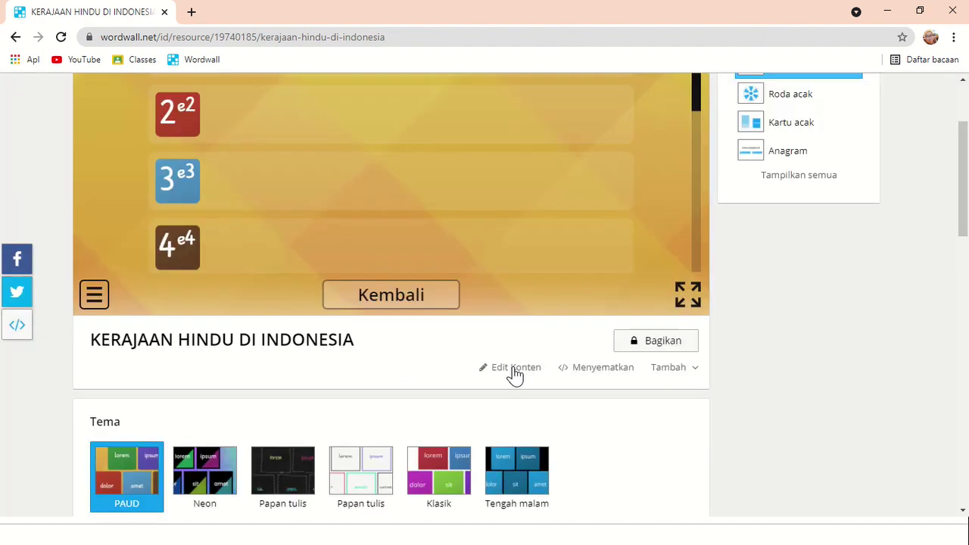
# Change the activity's theme to Neon.
pyautogui.scroll(-4, 514, 373)
pyautogui.scroll(-1, 484, 348)
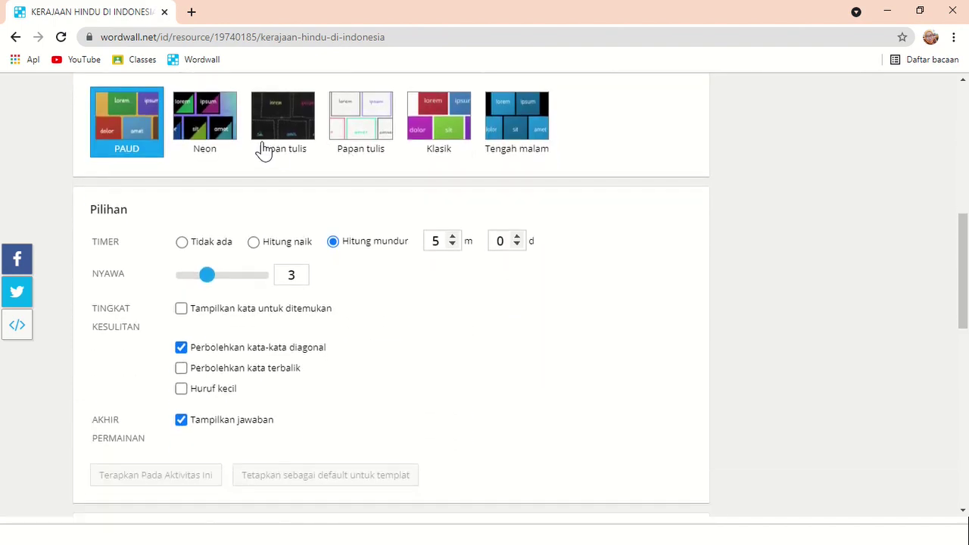
pyautogui.click(226, 138)
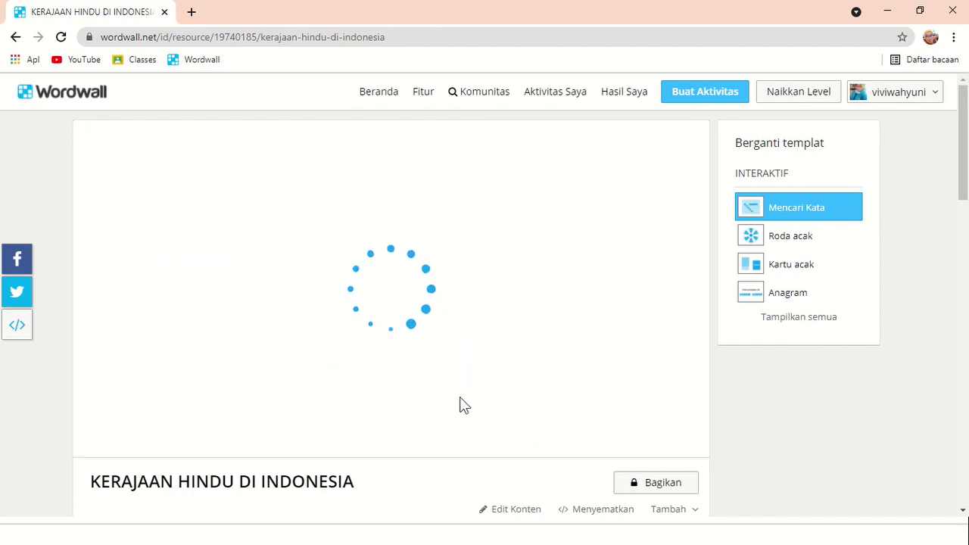
# Set the countdown timer to 7 minutes in the game options.
pyautogui.scroll(-7, 468, 411)
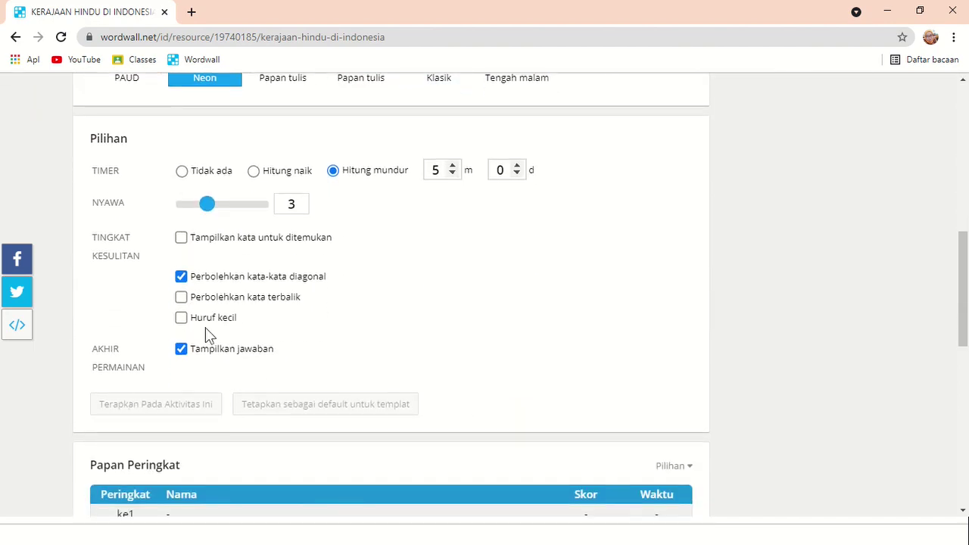
pyautogui.click(453, 166)
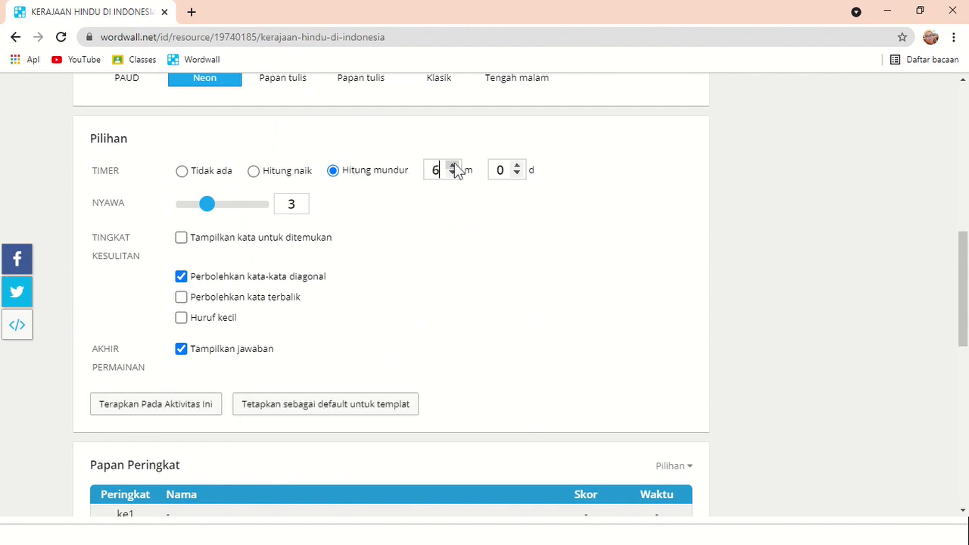
pyautogui.click(453, 166)
# Share the word search as a student assignment and shorten its result title to 'KERAJAAN HINDU DI INDONESIA'.
pyautogui.scroll(2, 619, 309)
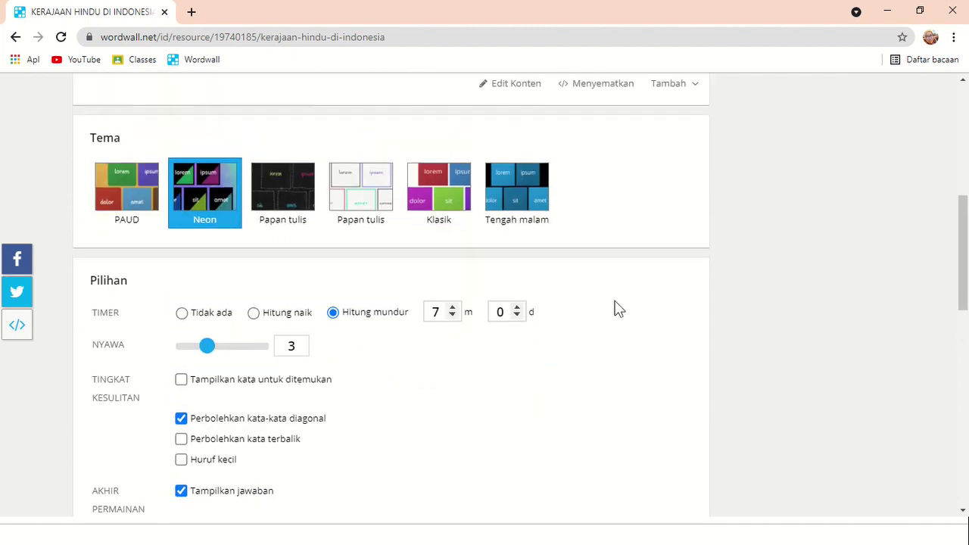
pyautogui.scroll(3, 617, 309)
pyautogui.click(677, 278)
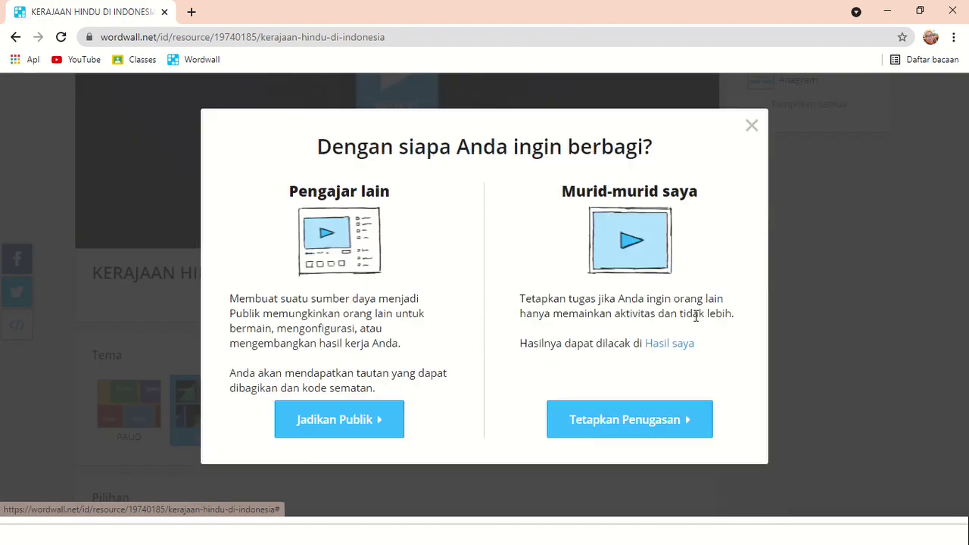
pyautogui.click(655, 431)
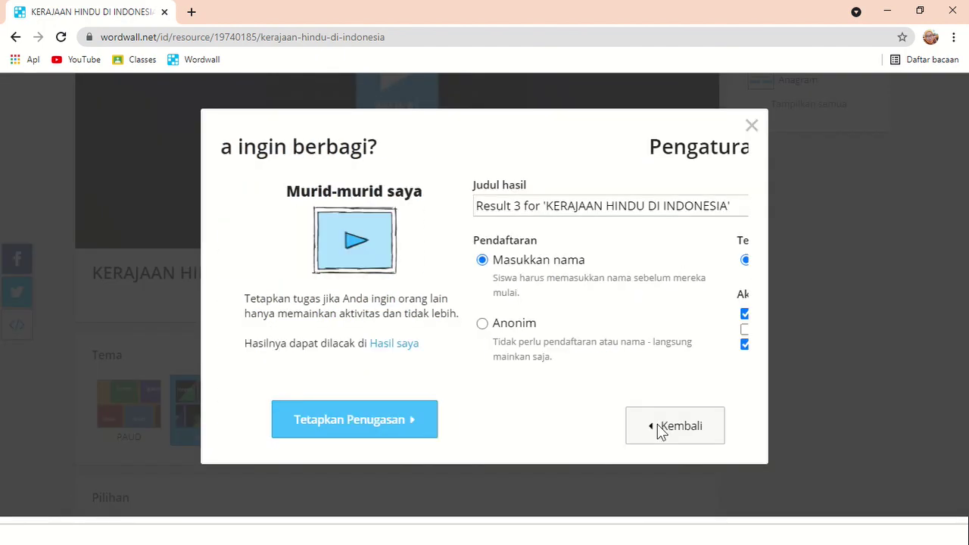
pyautogui.click(288, 206)
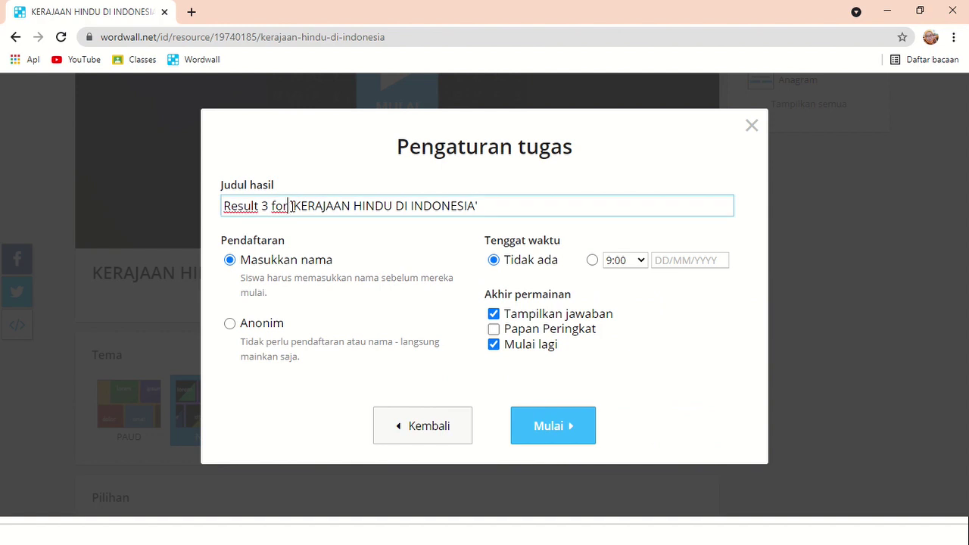
pyautogui.moveTo(277, 213); pyautogui.dragTo(222, 225)
pyautogui.press('BackSpace')
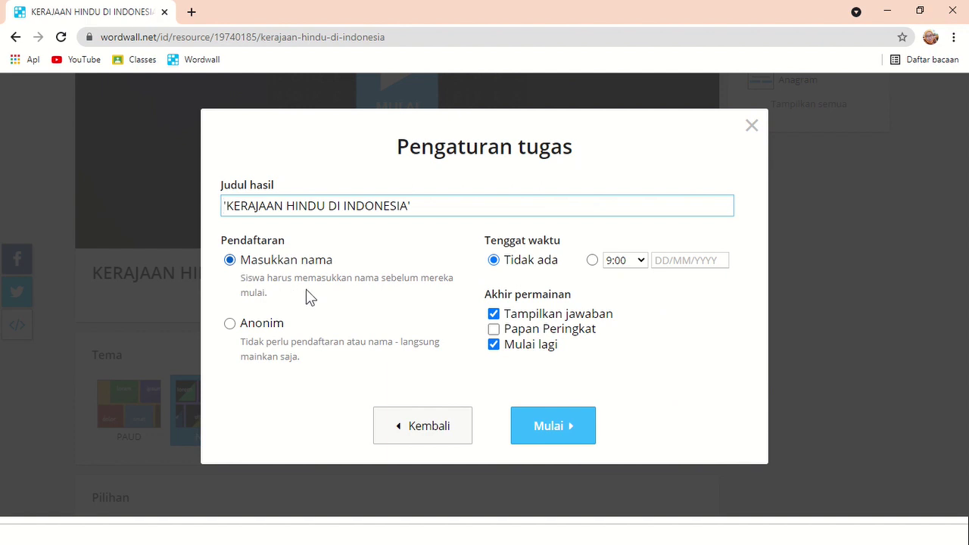
# Enable Papan Peringkat and disable Mulai lagi in the assignment's end-of-game settings.
pyautogui.click(494, 330)
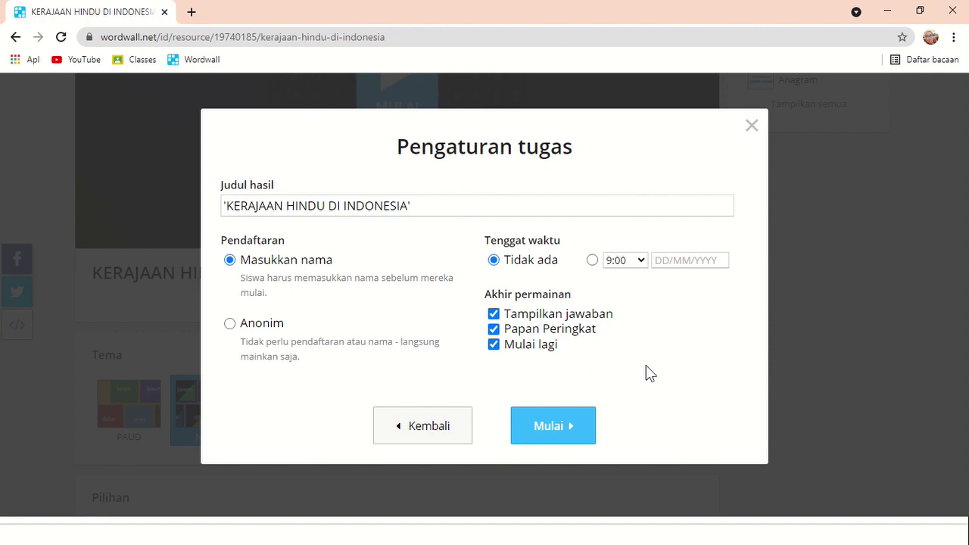
pyautogui.click(495, 347)
# Set the assignment deadline to 16:00 on 03/08/2021 and create the assignment.
pyautogui.click(592, 261)
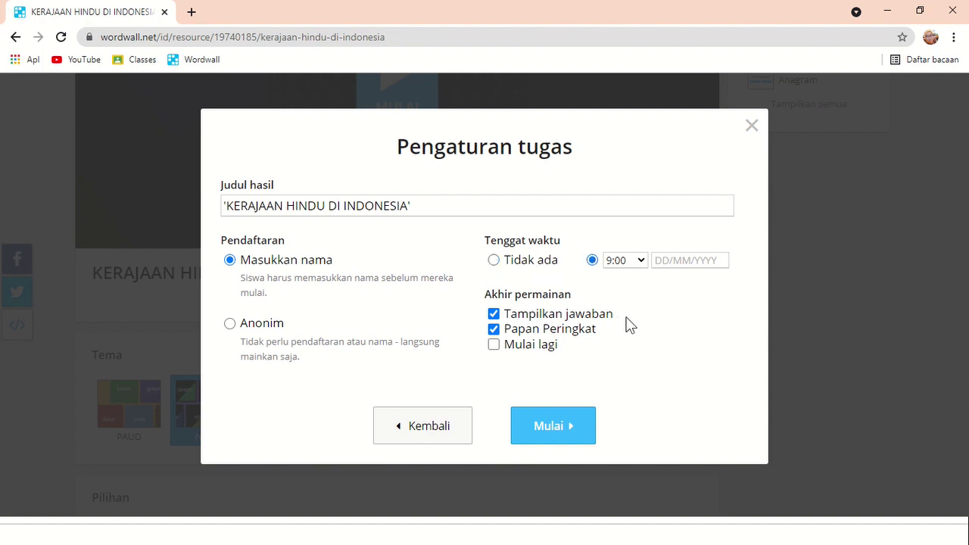
pyautogui.click(640, 262)
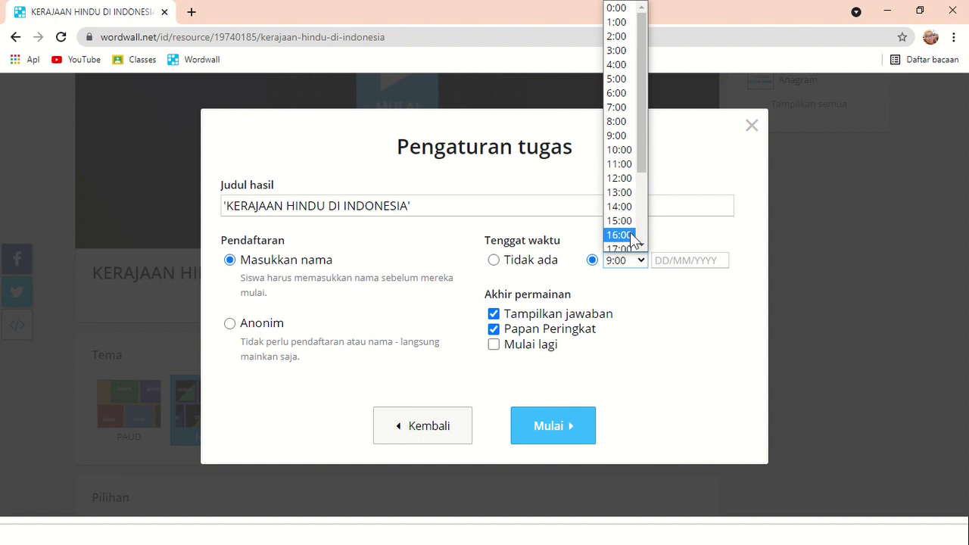
pyautogui.click(636, 235)
pyautogui.click(707, 265)
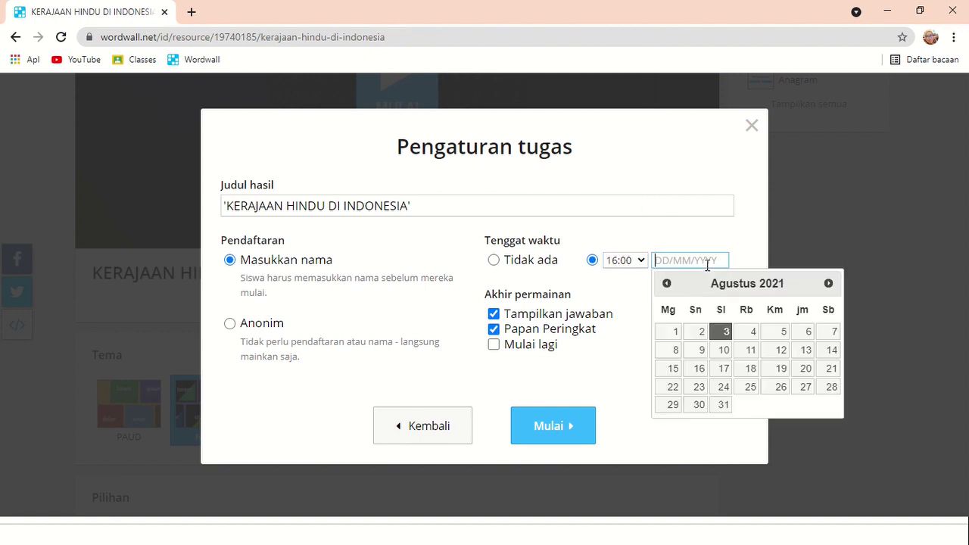
pyautogui.click(725, 333)
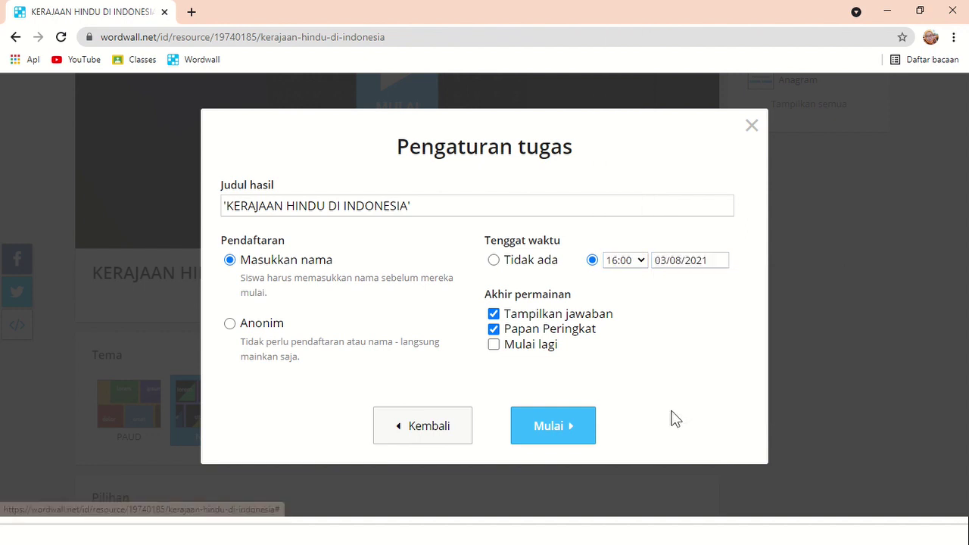
pyautogui.click(542, 435)
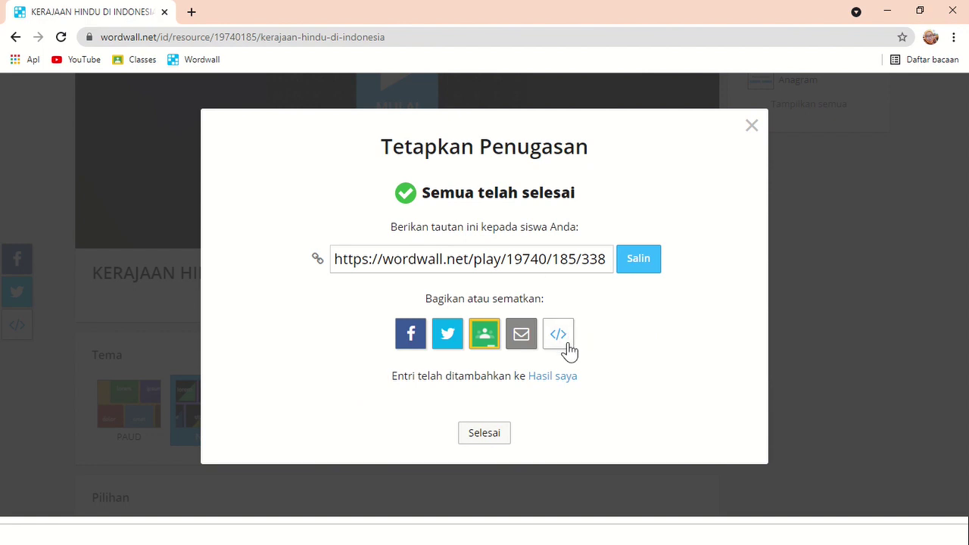
# Copy the assignment's student link and open Google Classroom in a separate browser tab.
pyautogui.click(482, 335)
pyautogui.click(648, 266)
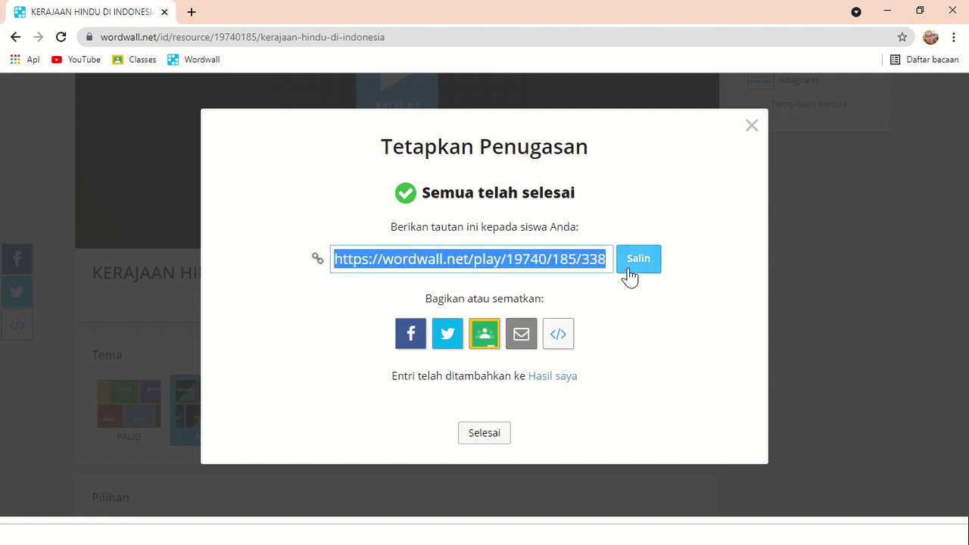
pyautogui.click(192, 13)
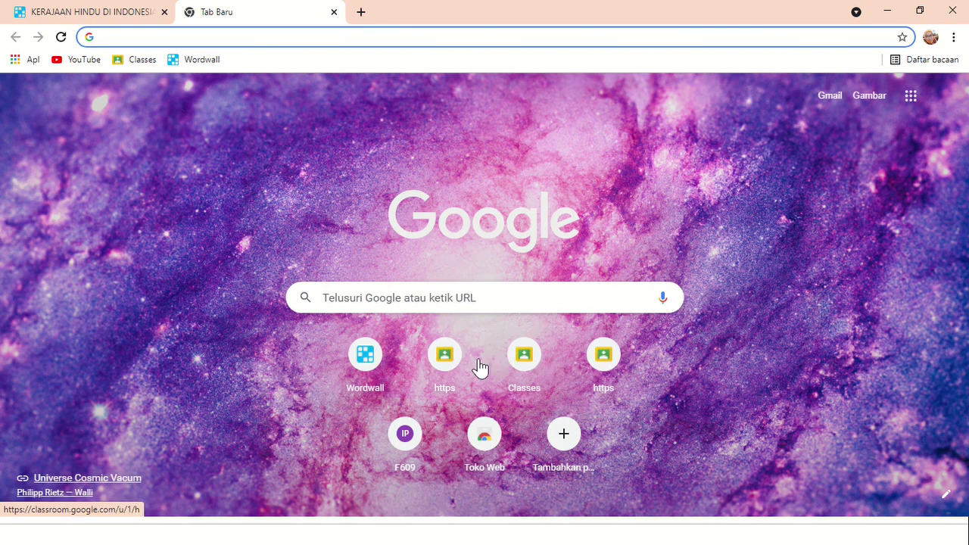
pyautogui.click(493, 368)
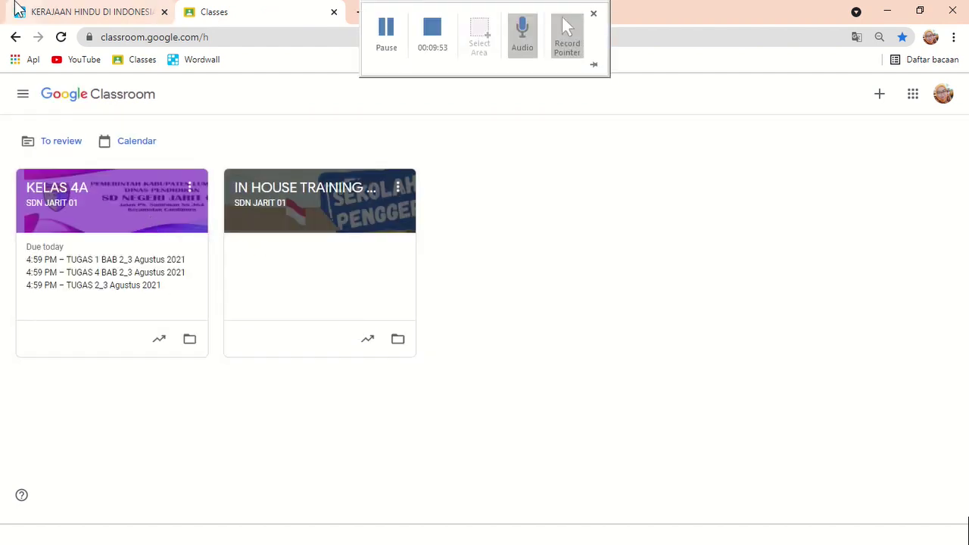
pyautogui.click(54, 10)
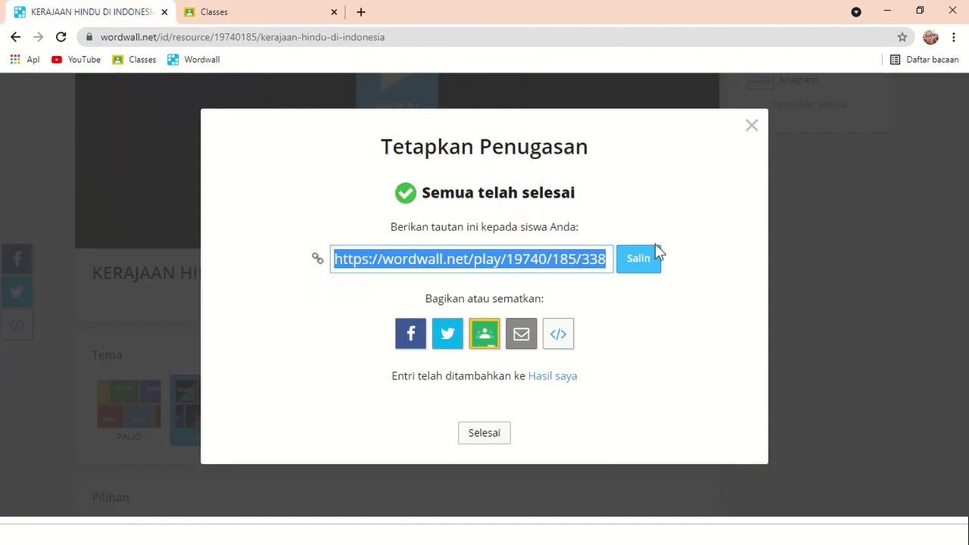
pyautogui.click(645, 265)
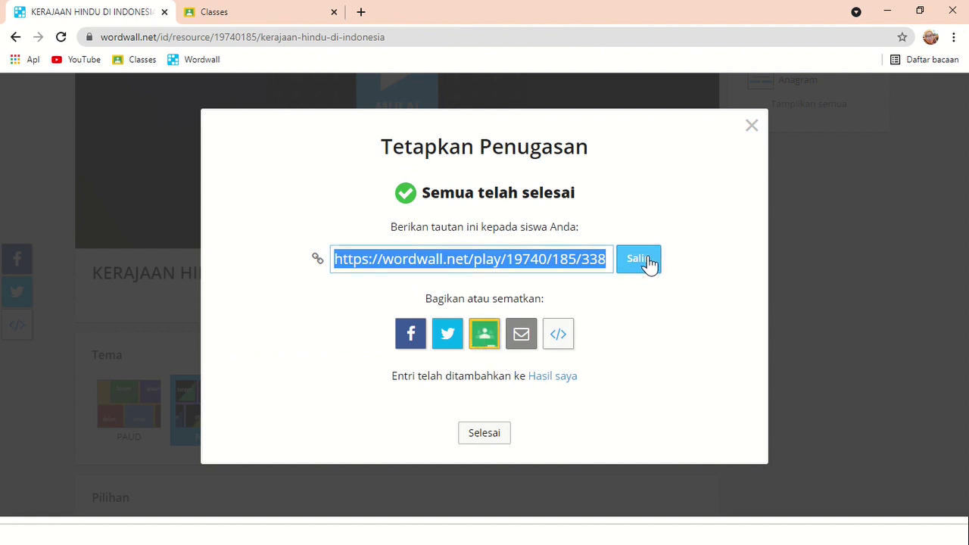
pyautogui.click(255, 12)
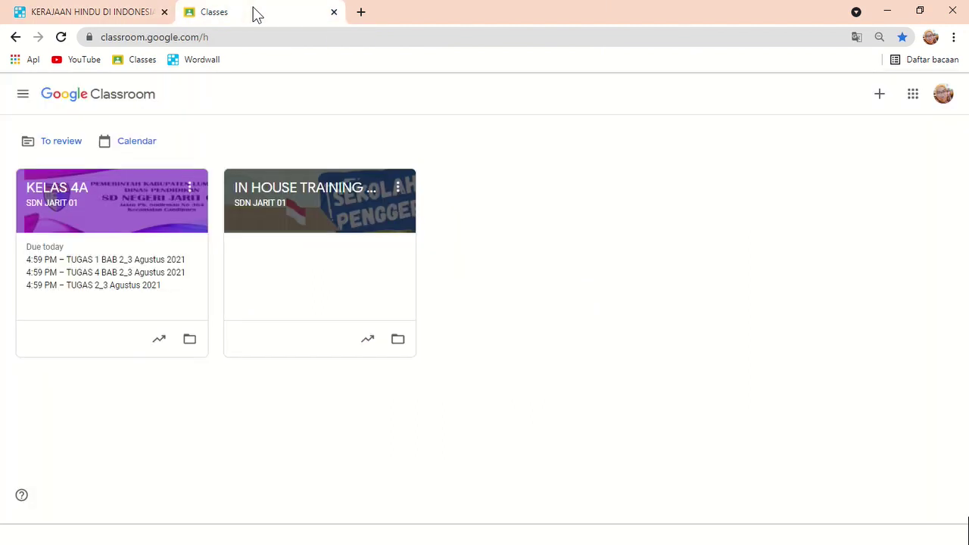
# Create a quiz assignment in the classwork of KELAS 4A and remove its Blank Quiz attachment.
pyautogui.click(179, 235)
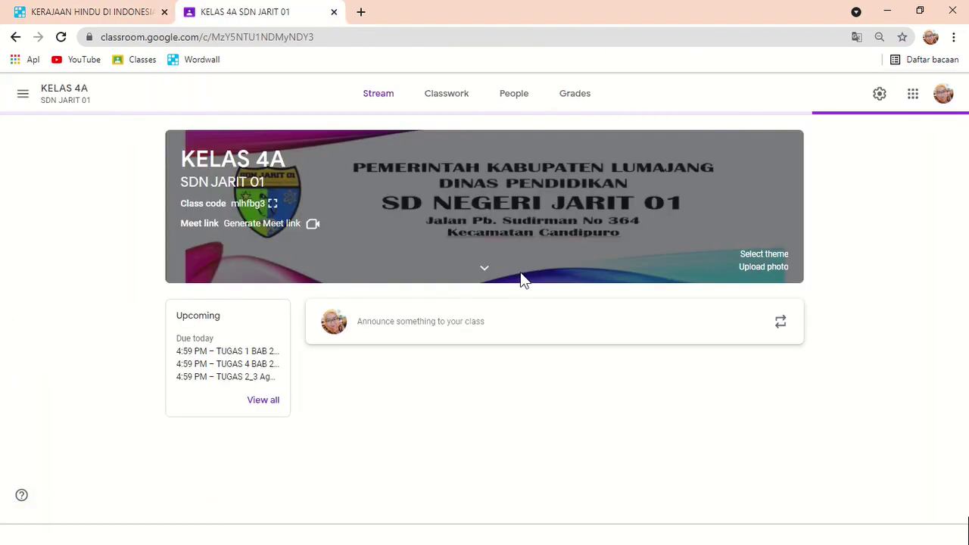
pyautogui.click(453, 98)
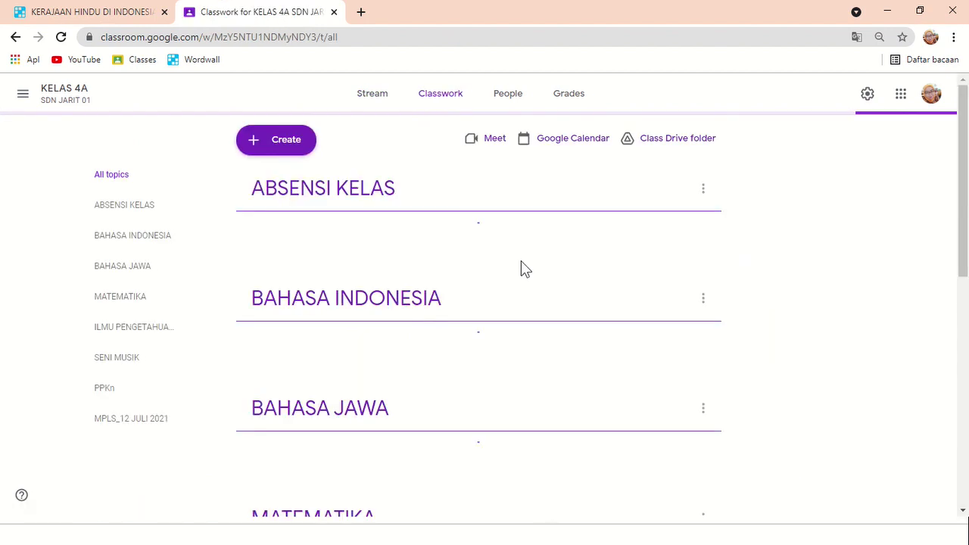
pyautogui.click(285, 144)
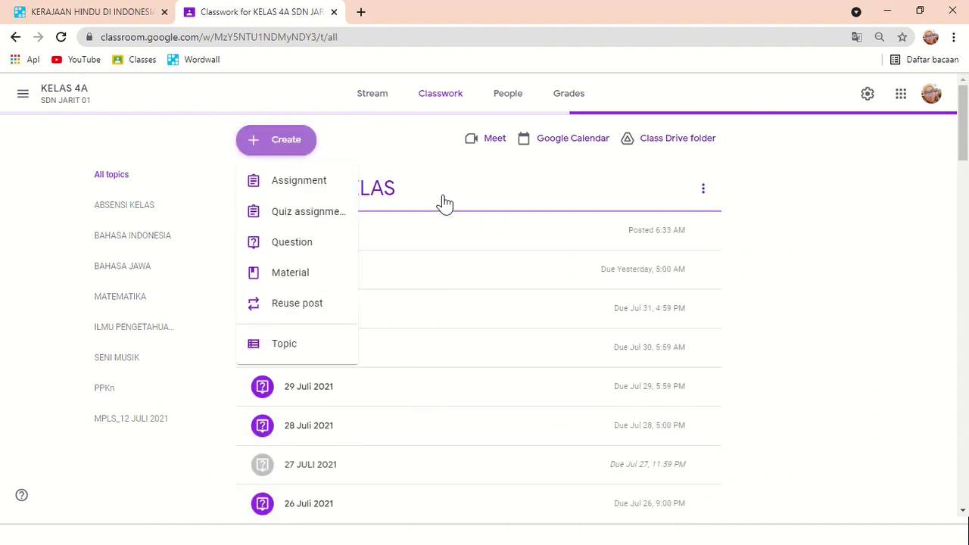
pyautogui.click(302, 215)
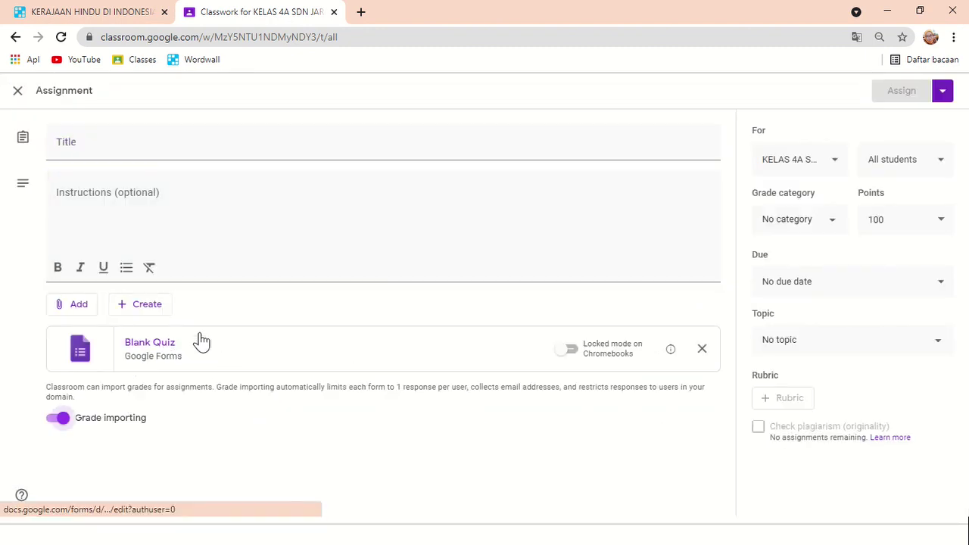
pyautogui.click(702, 351)
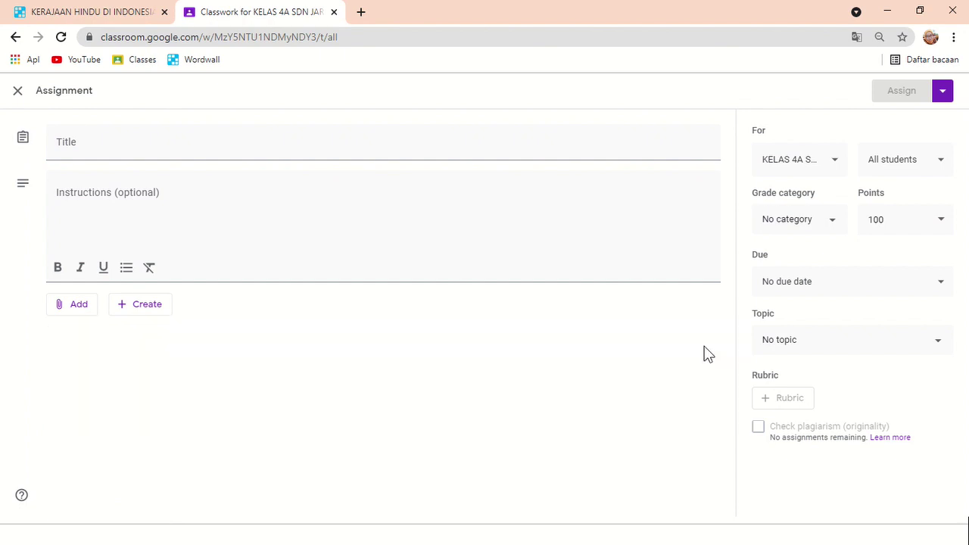
# Attach the copied Wordwall play link to the KELAS 4A assignment.
pyautogui.click(72, 311)
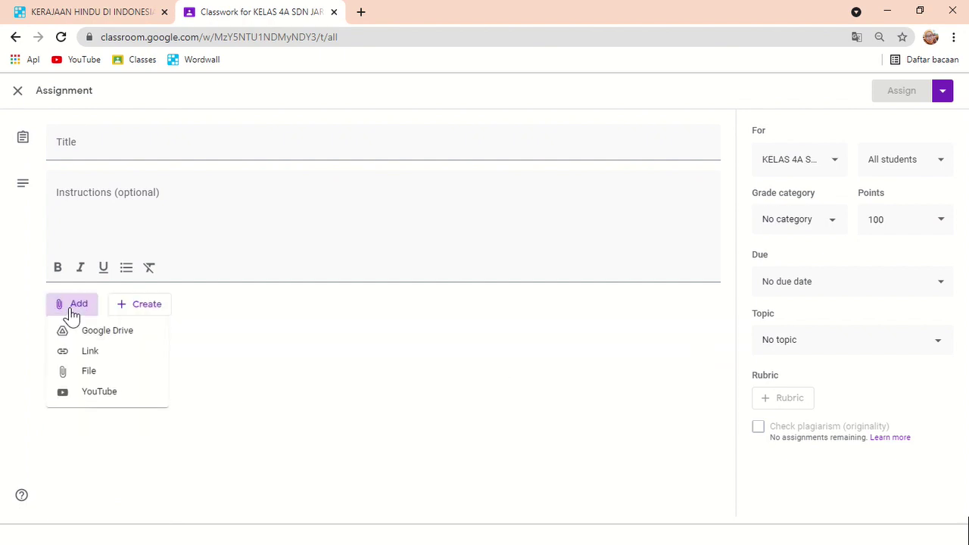
pyautogui.click(87, 352)
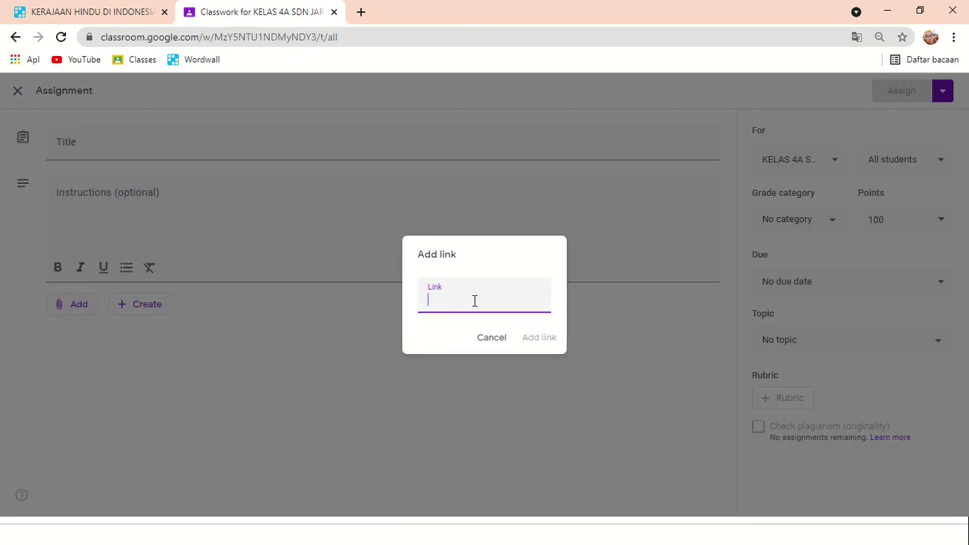
pyautogui.hotkey('ctrl', 'v')
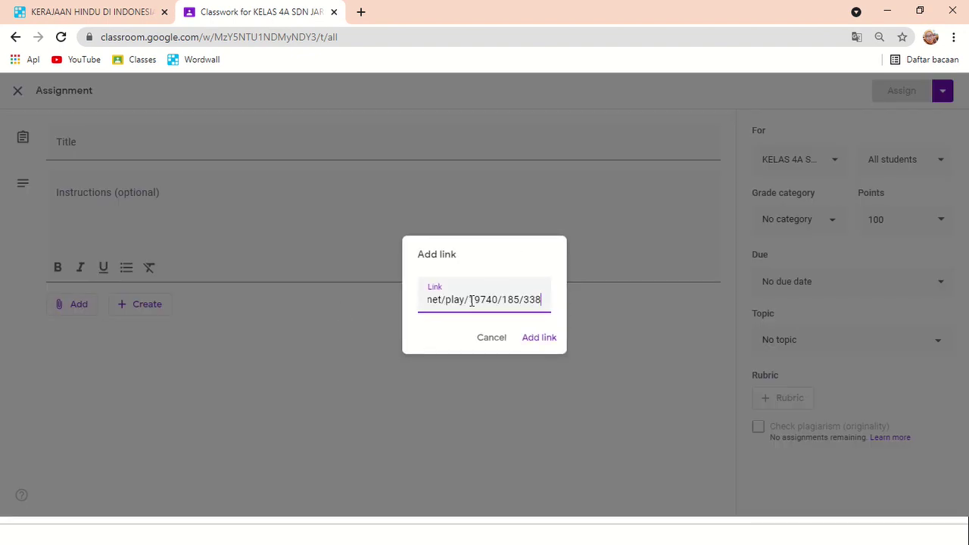
pyautogui.click(551, 338)
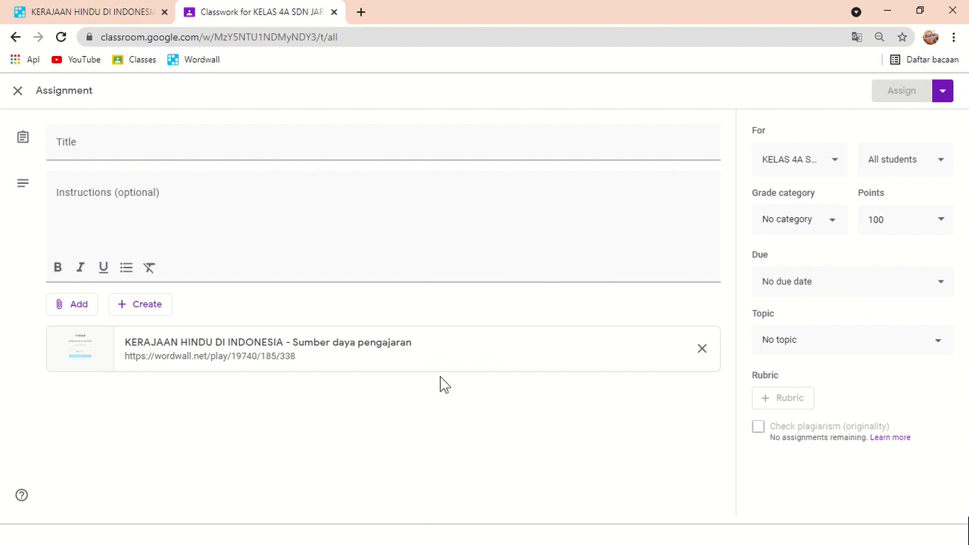
pyautogui.hotkey('alt', 'Tab')
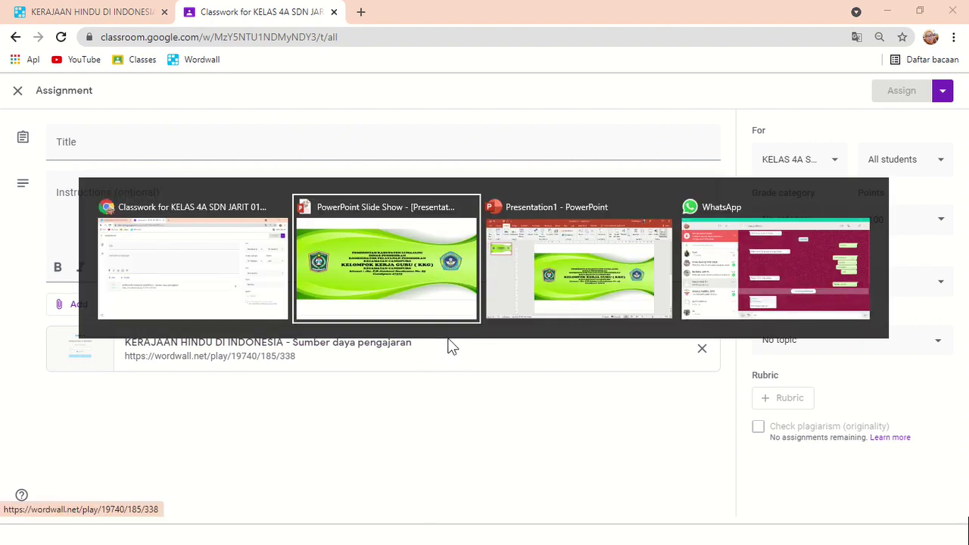
pyautogui.hotkey('alt', 'Tab')
pyautogui.hotkey('alt', 'Tab')
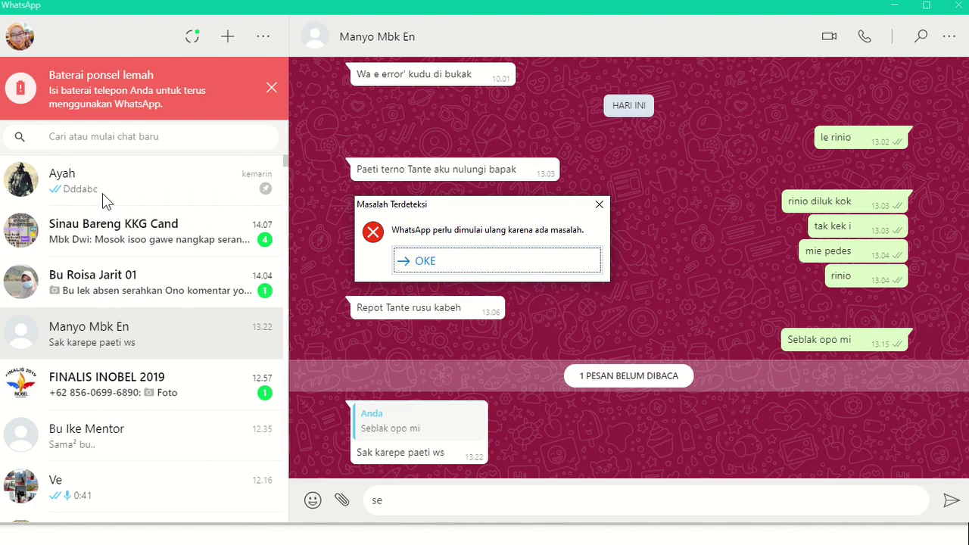
pyautogui.click(359, 347)
pyautogui.hotkey('alt', 'Tab')
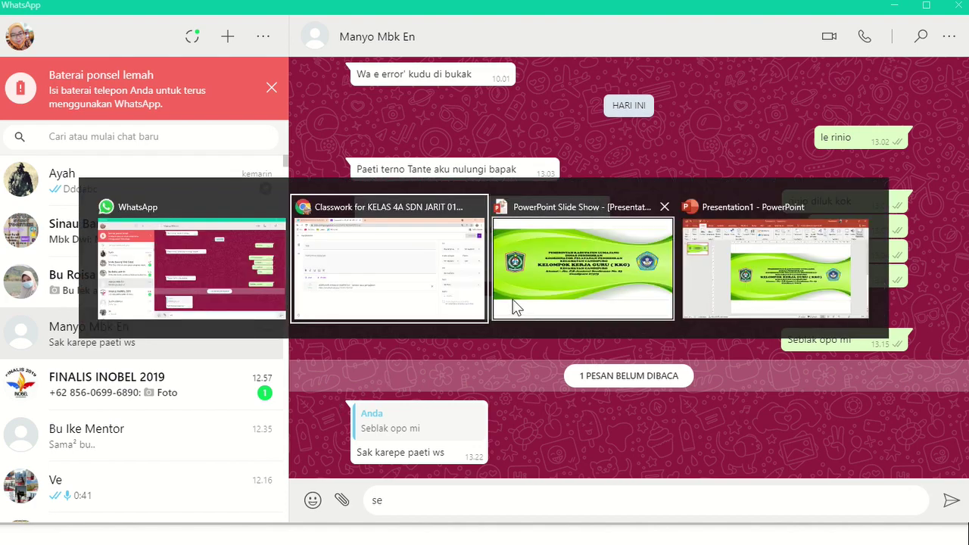
pyautogui.hotkey('alt', 'Tab')
pyautogui.hotkey('alt', 'Tab')
pyautogui.hotkey('alt', 'Tab')
pyautogui.hotkey('alt', 'Tab')
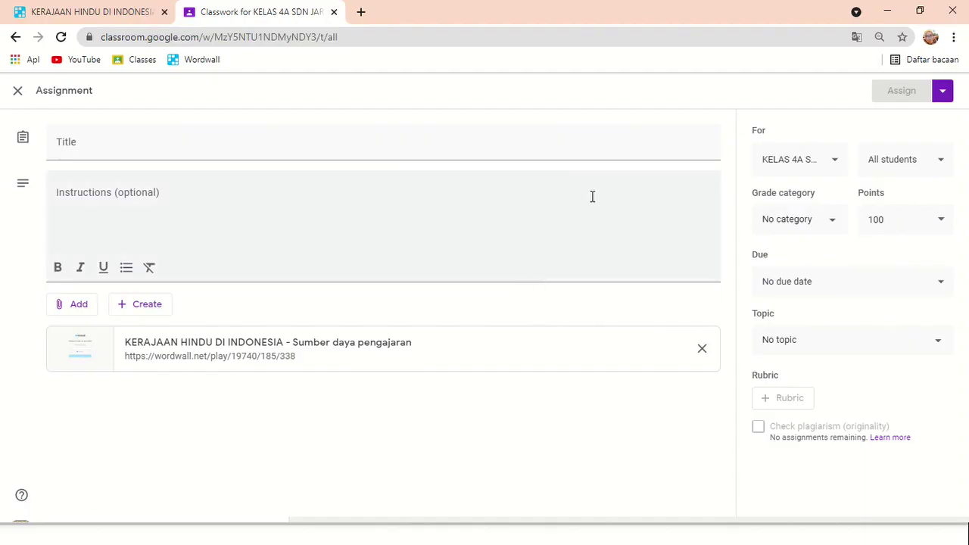
# Return to Wordwall, close the finished assignment dialog and open the Aktivitas Saya list.
pyautogui.click(60, 11)
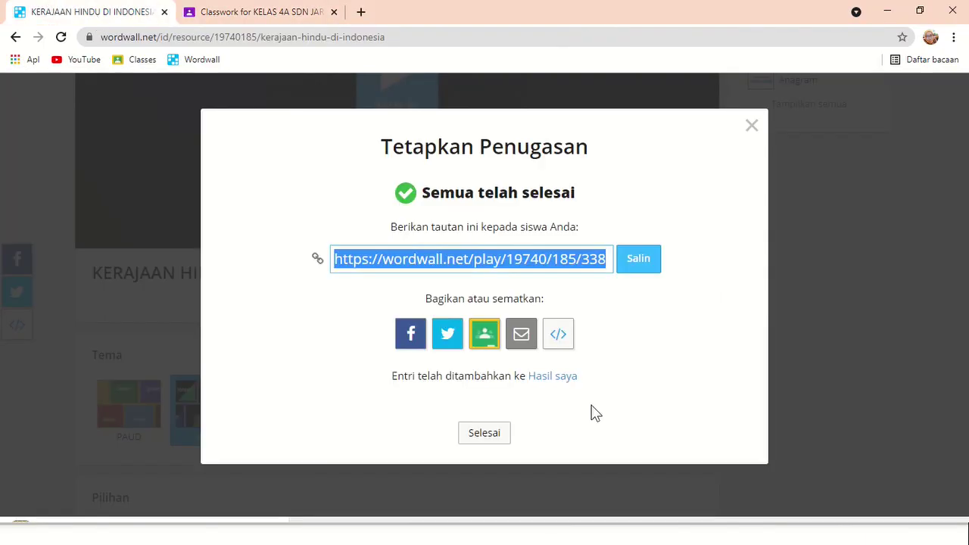
pyautogui.click(751, 126)
pyautogui.scroll(2, 742, 376)
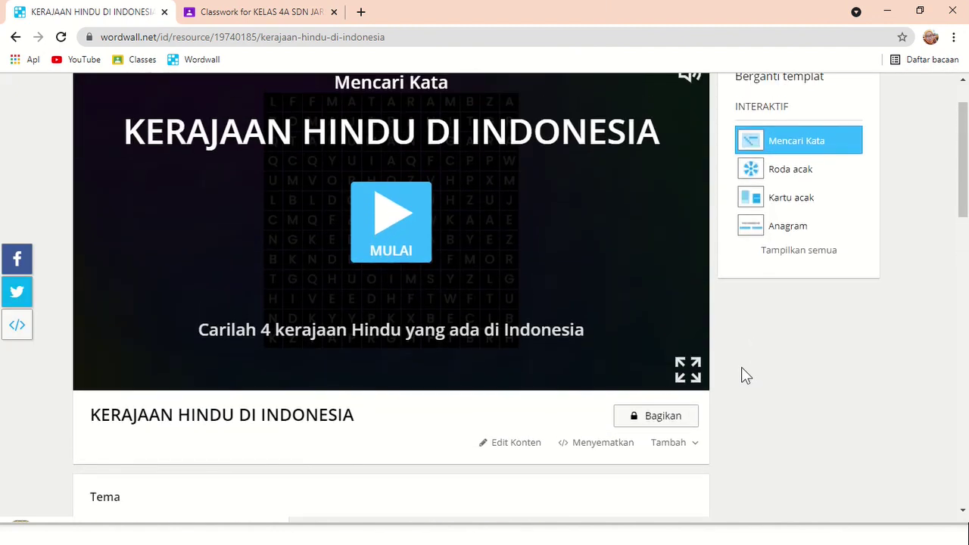
pyautogui.scroll(1, 745, 376)
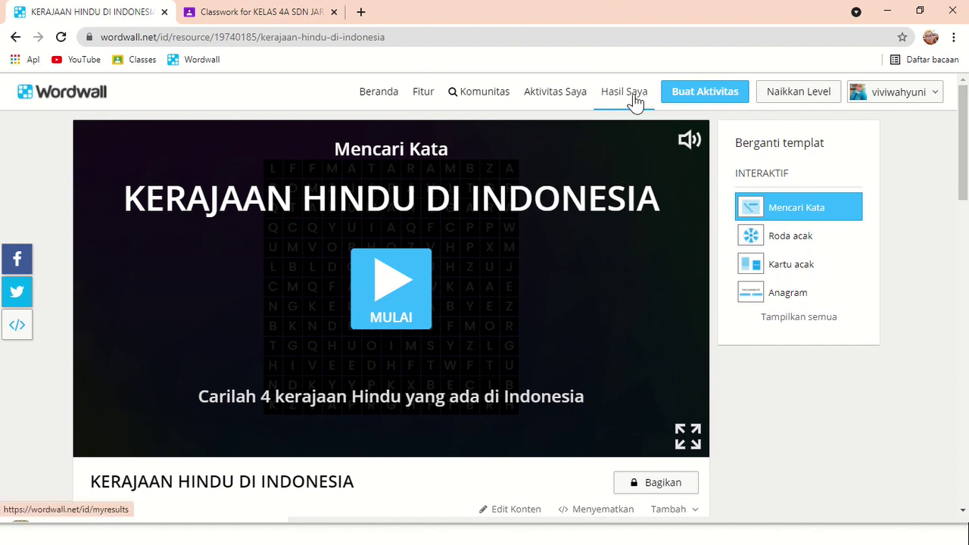
pyautogui.click(546, 93)
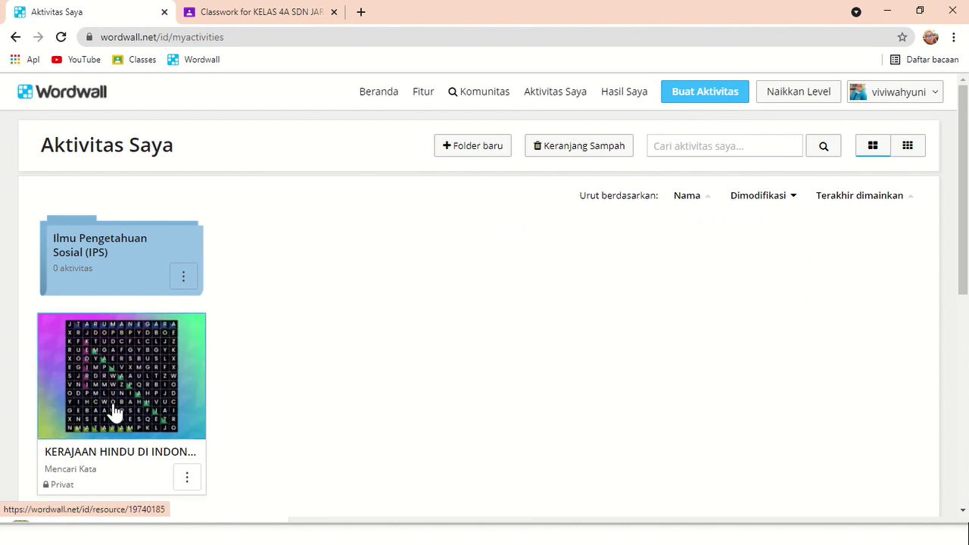
pyautogui.scroll(-1, 220, 424)
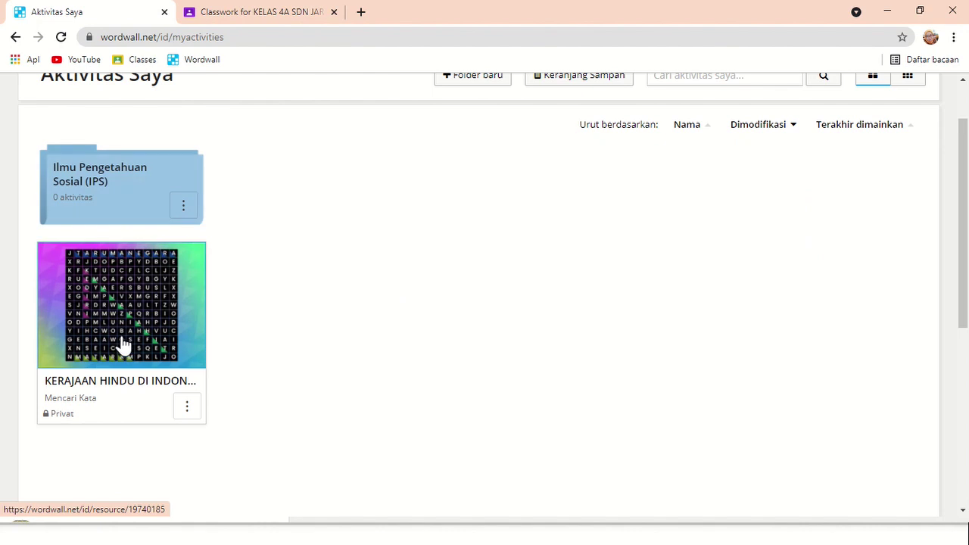
# Move the KERAJAAN HINDU DI INDONESIA activity into the Ilmu Pengetahuan Sosial (IPS) folder.
pyautogui.moveTo(123, 342); pyautogui.dragTo(103, 198)
pyautogui.scroll(1, 583, 234)
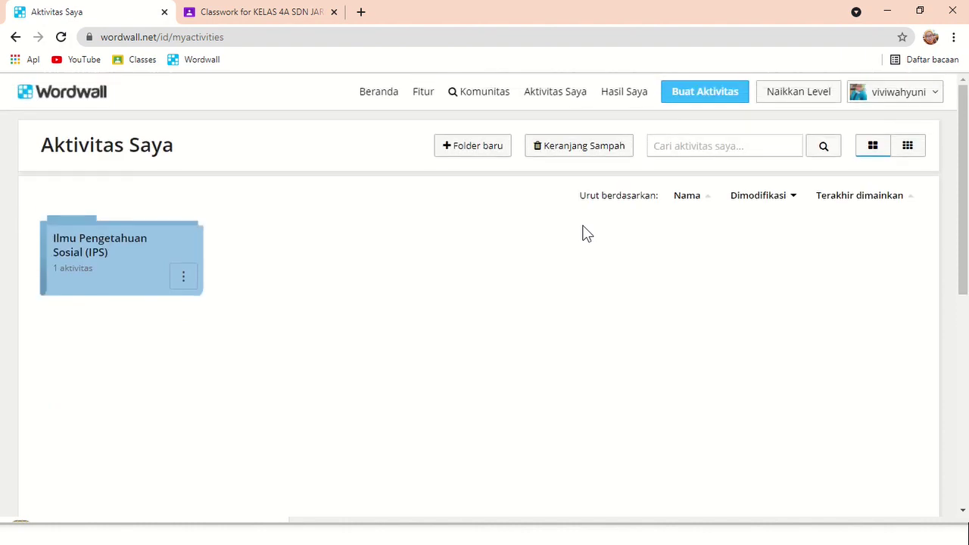
# Open the 'KERAJAAN HINDU DI INDONESIA' entry in Hasil Saya and review its summary, leaderboard, and results by question and student.
pyautogui.click(625, 92)
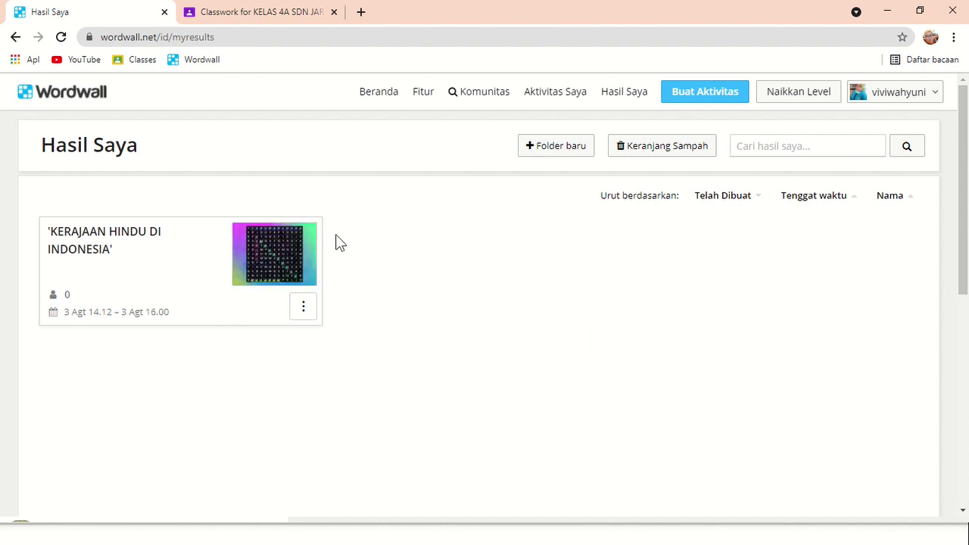
pyautogui.click(116, 311)
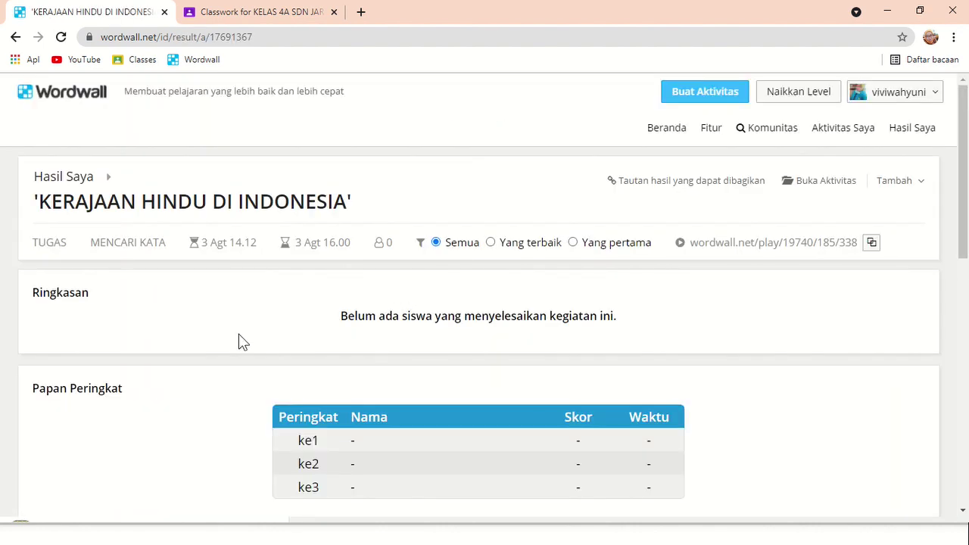
pyautogui.scroll(-2, 336, 402)
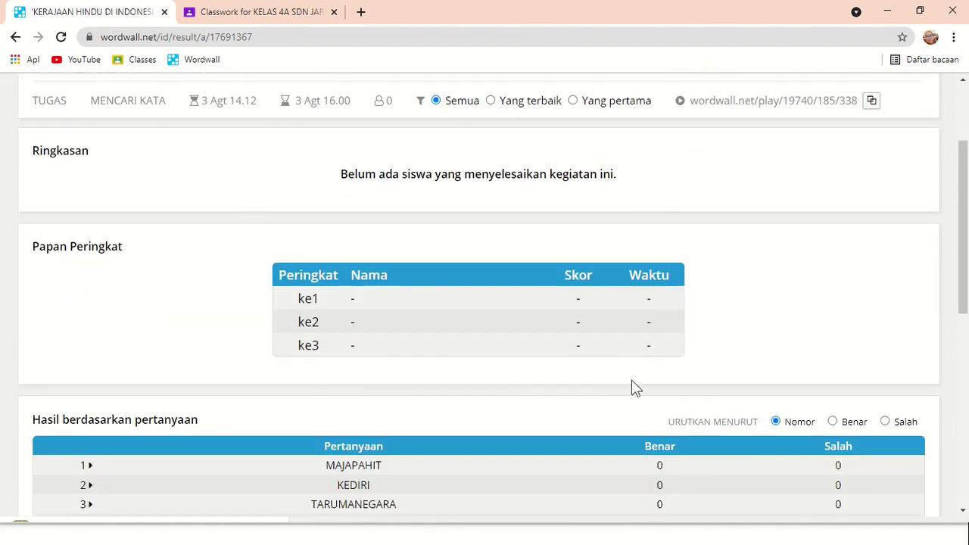
pyautogui.scroll(-1, 409, 443)
pyautogui.scroll(-2, 442, 281)
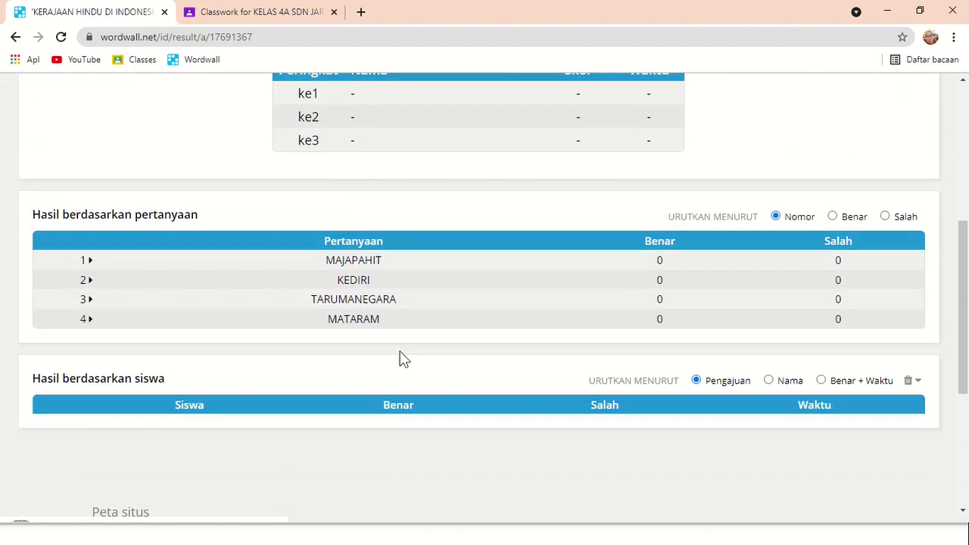
pyautogui.scroll(5, 469, 412)
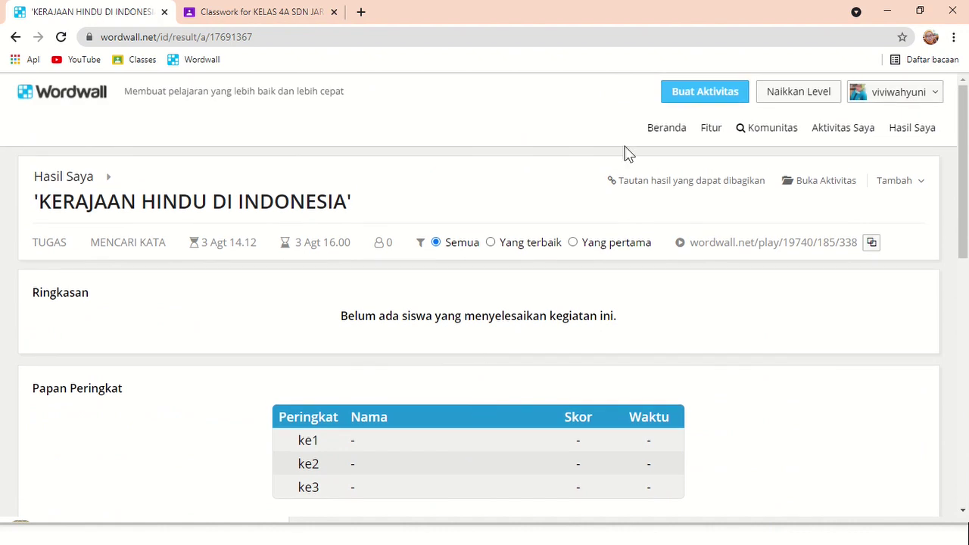
# Start a new activity with the Permainan Pencocokan template.
pyautogui.click(691, 98)
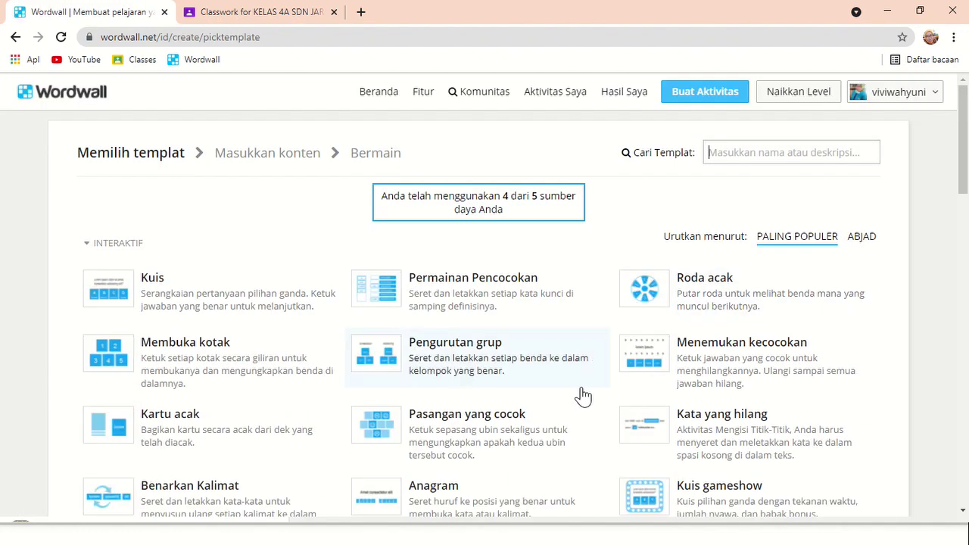
pyautogui.scroll(-2, 577, 389)
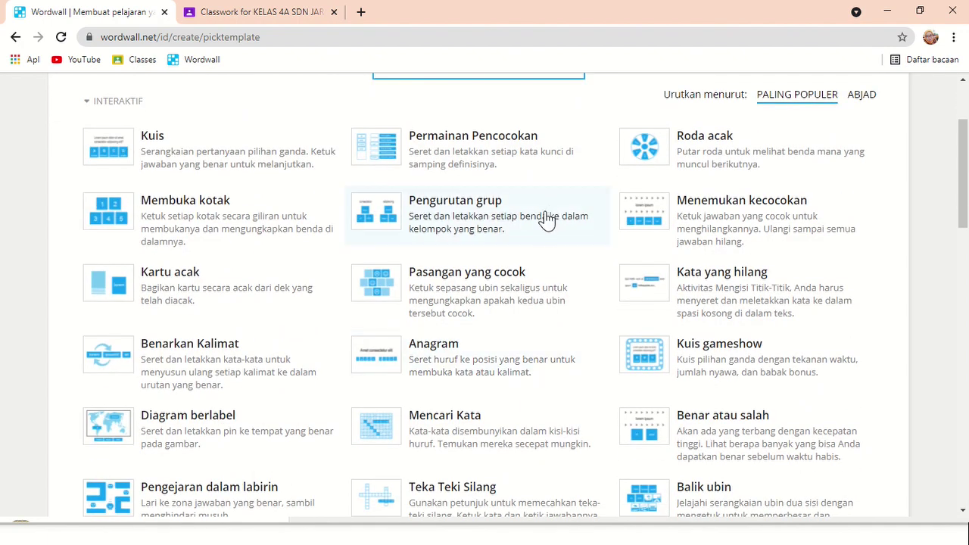
pyautogui.click(507, 161)
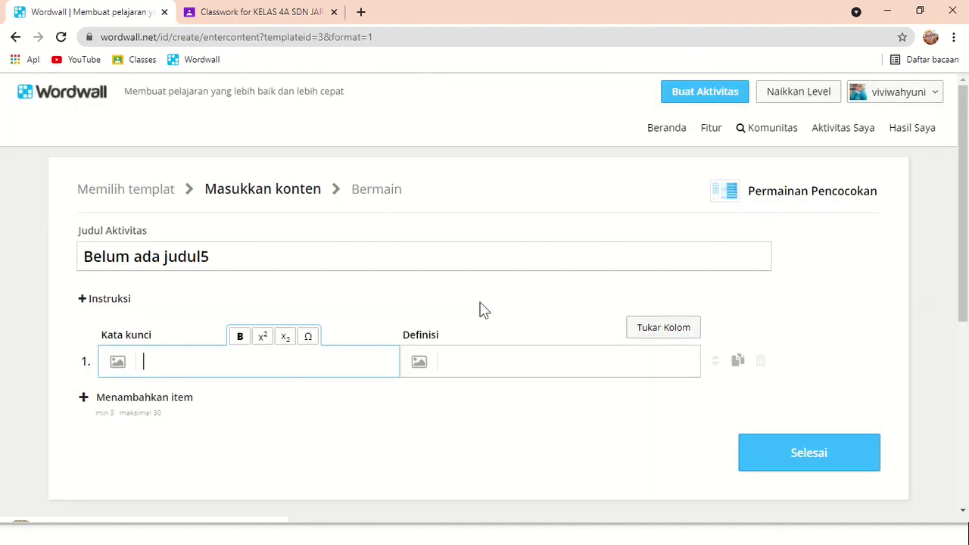
# Title the matching activity COCOKKAN SAYA DENGAN NAMA SAYA.
pyautogui.click(220, 264)
pyautogui.moveTo(219, 264); pyautogui.dragTo(2, 294)
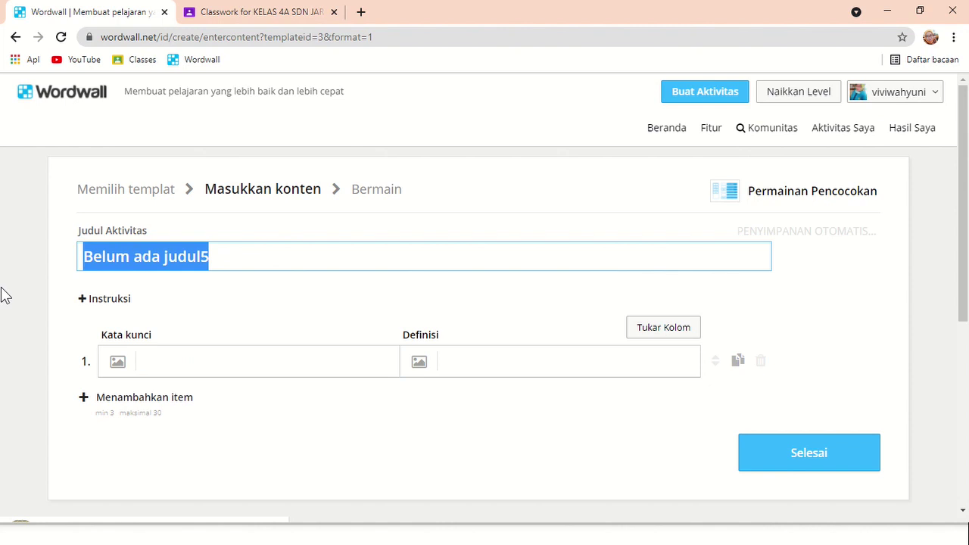
pyautogui.write('cocokkan ')
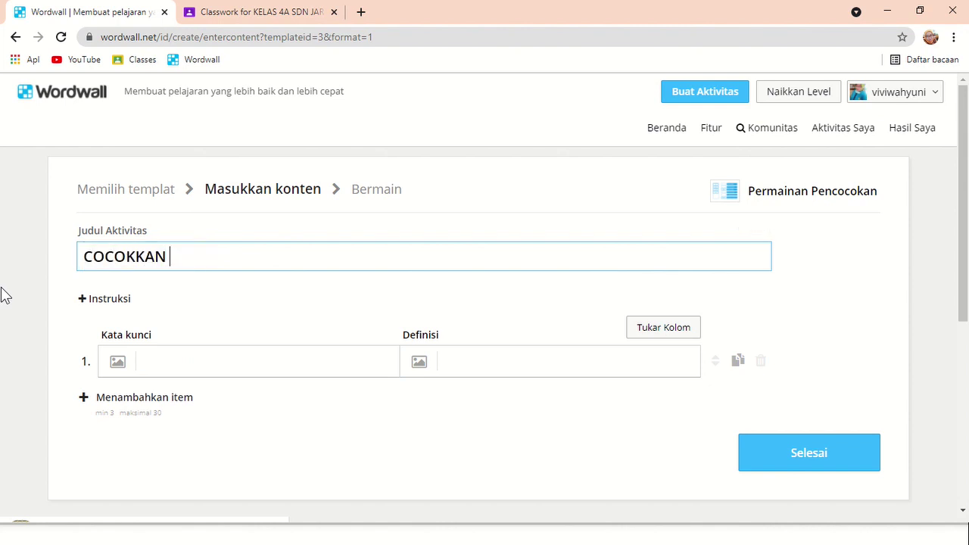
pyautogui.write('saya de')
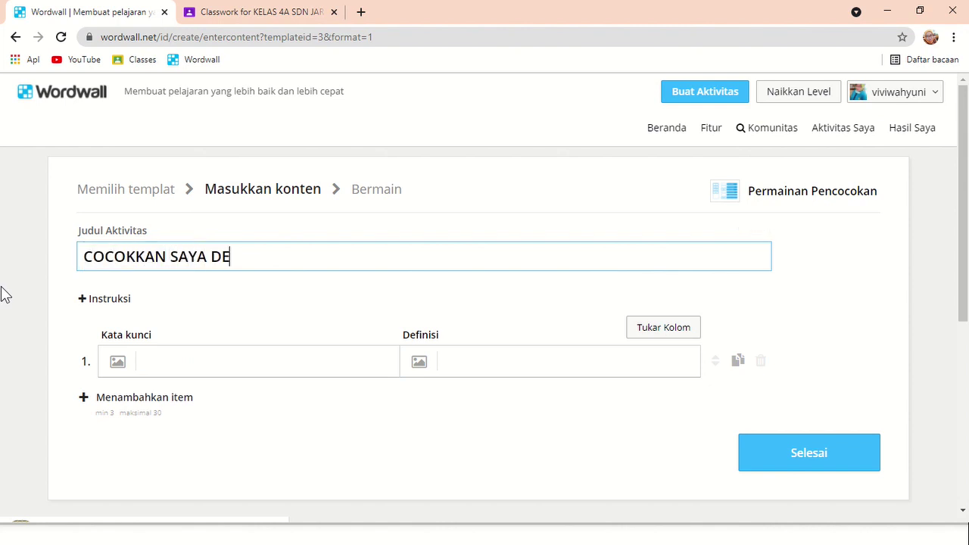
pyautogui.write('ngan nama ')
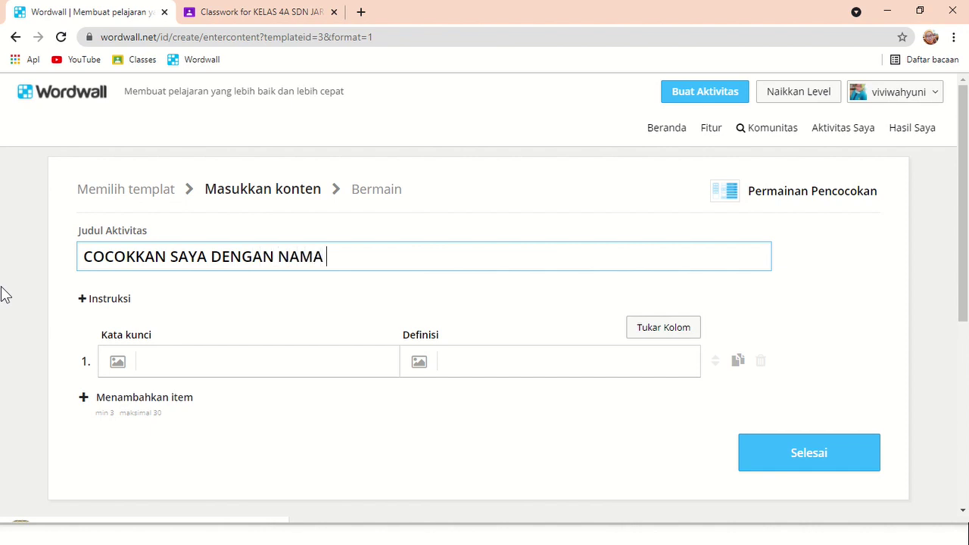
pyautogui.write('saya')
# Give item 1 the brown book picture from an image search for buku as its keyword and Buku as its definition.
pyautogui.click(119, 363)
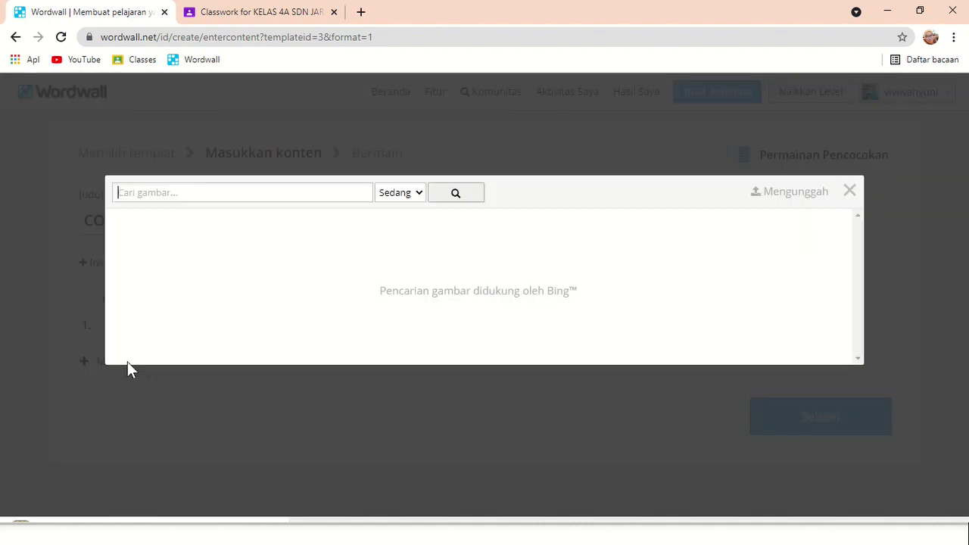
pyautogui.click(281, 186)
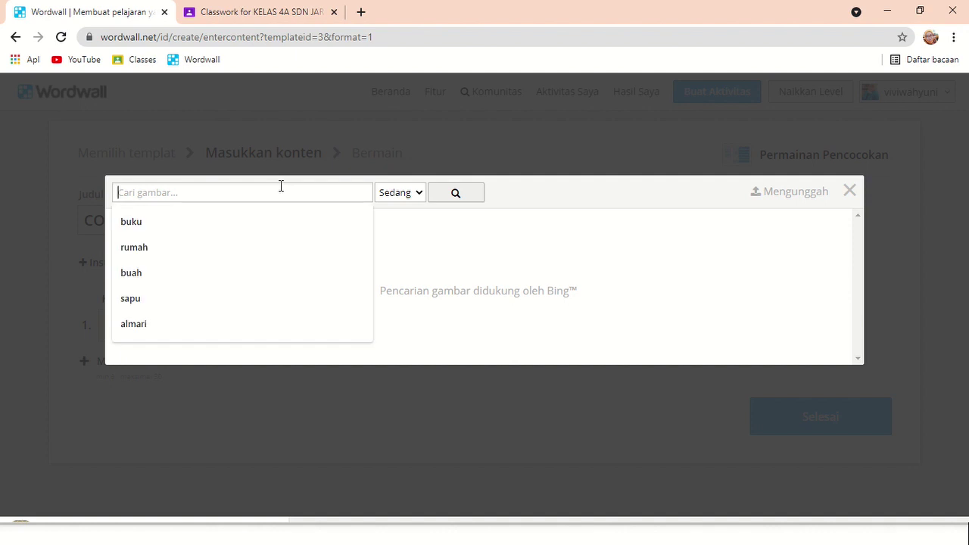
pyautogui.click(269, 219)
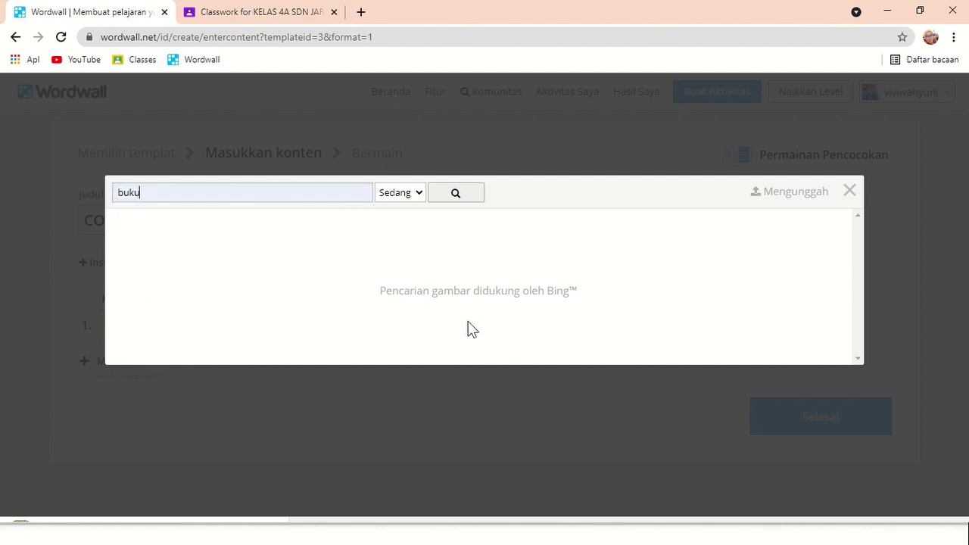
pyautogui.press('Return')
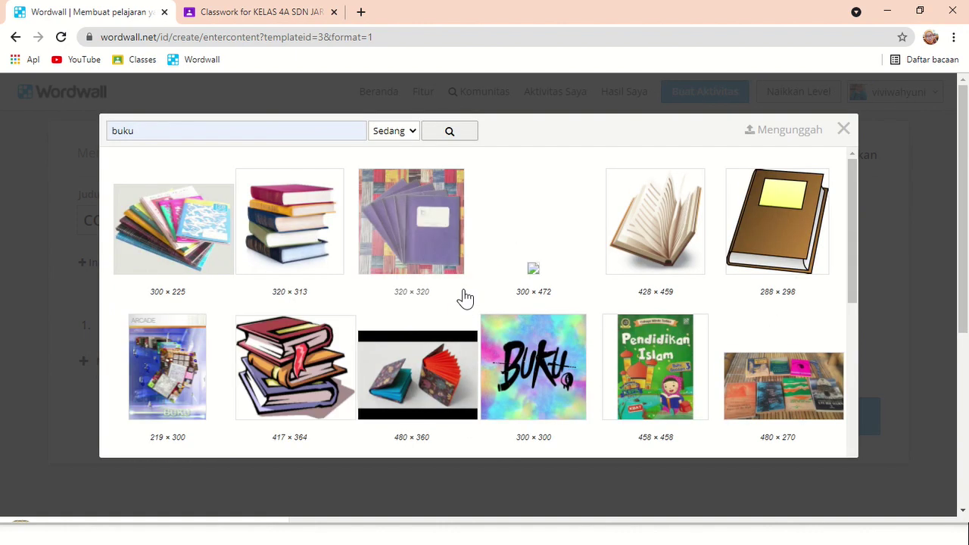
pyautogui.click(790, 231)
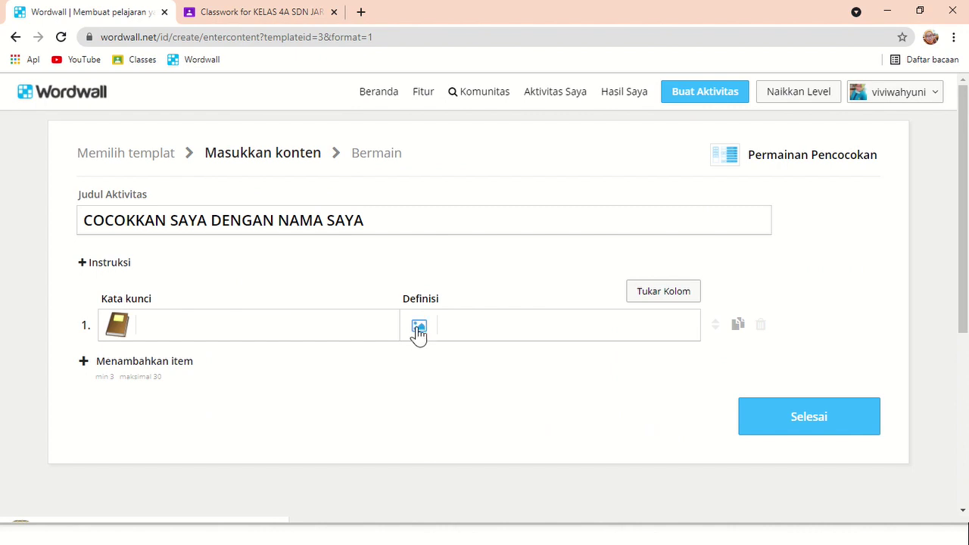
pyautogui.click(451, 319)
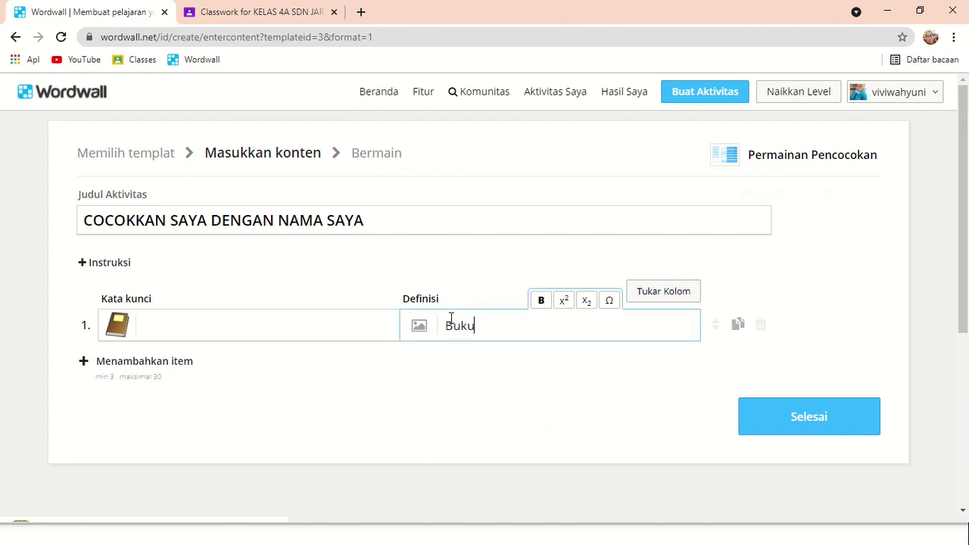
# Add item 2 with the white house picture from an image search for rumah as its keyword and the definition rumah.
pyautogui.click(144, 362)
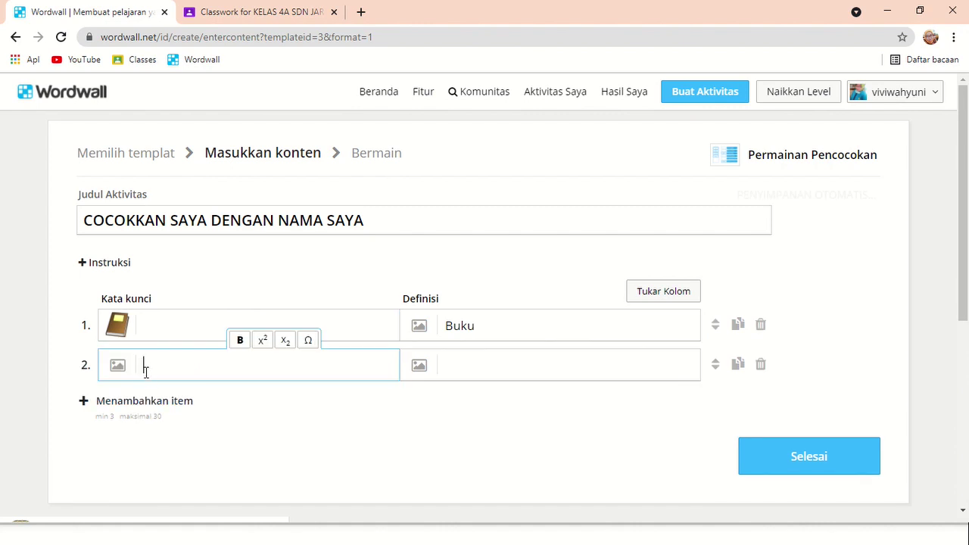
pyautogui.click(117, 365)
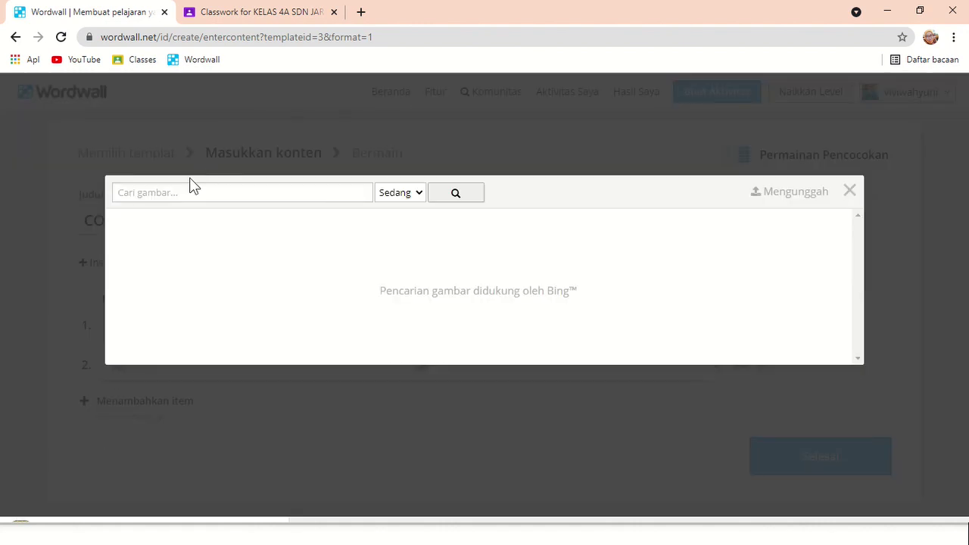
pyautogui.click(189, 191)
pyautogui.click(156, 250)
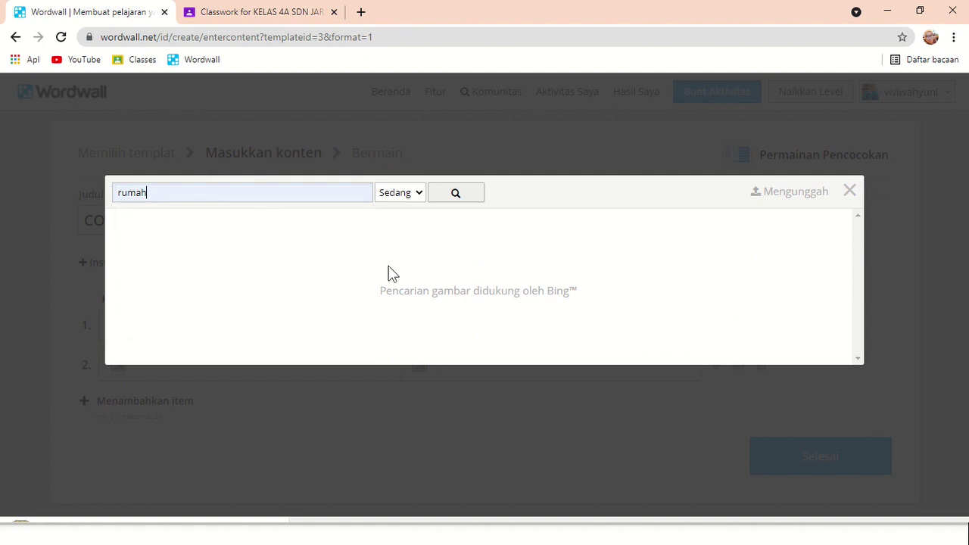
pyautogui.press('Return')
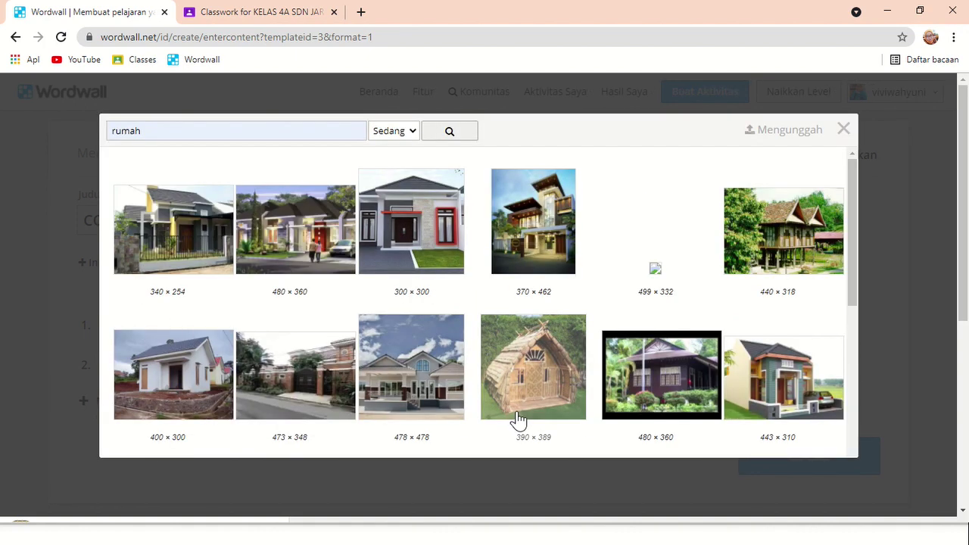
pyautogui.click(160, 390)
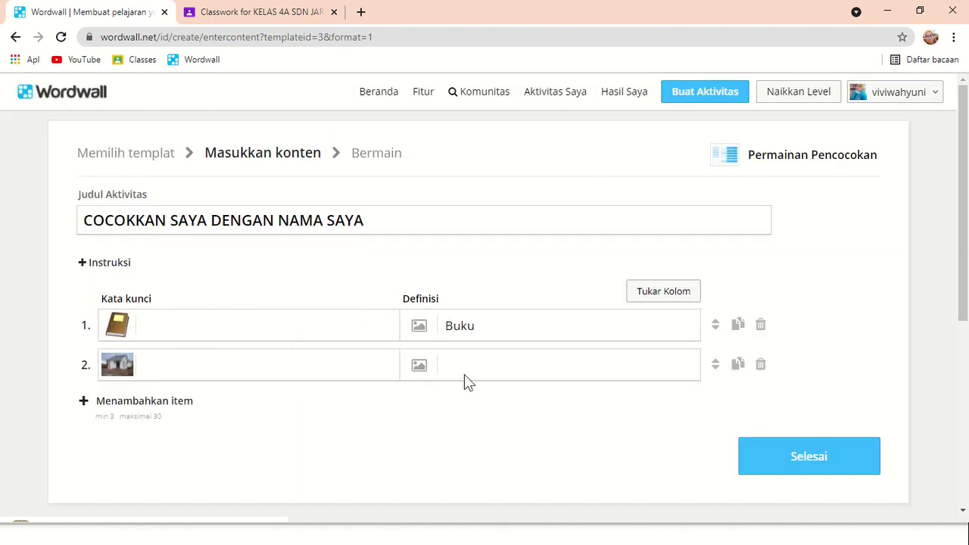
pyautogui.click(464, 372)
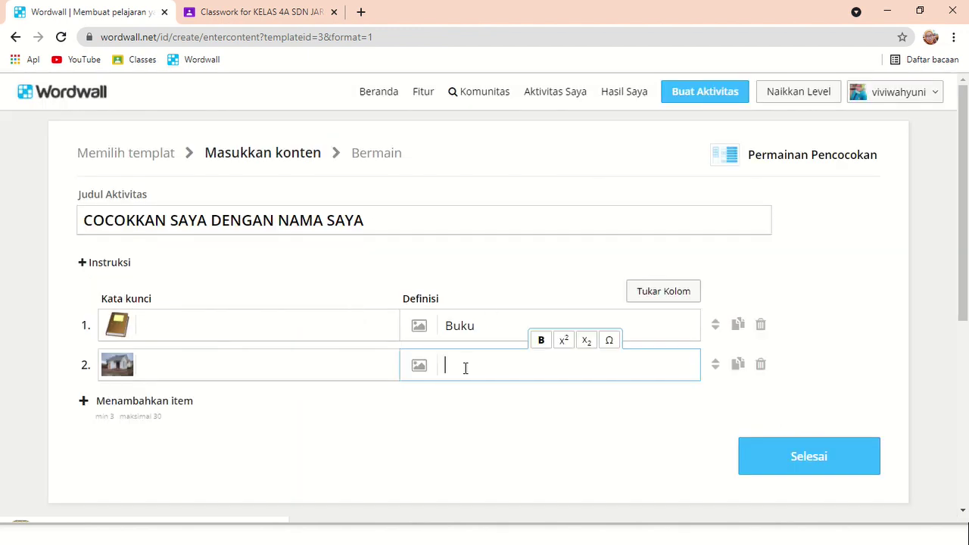
pyautogui.write('rumah')
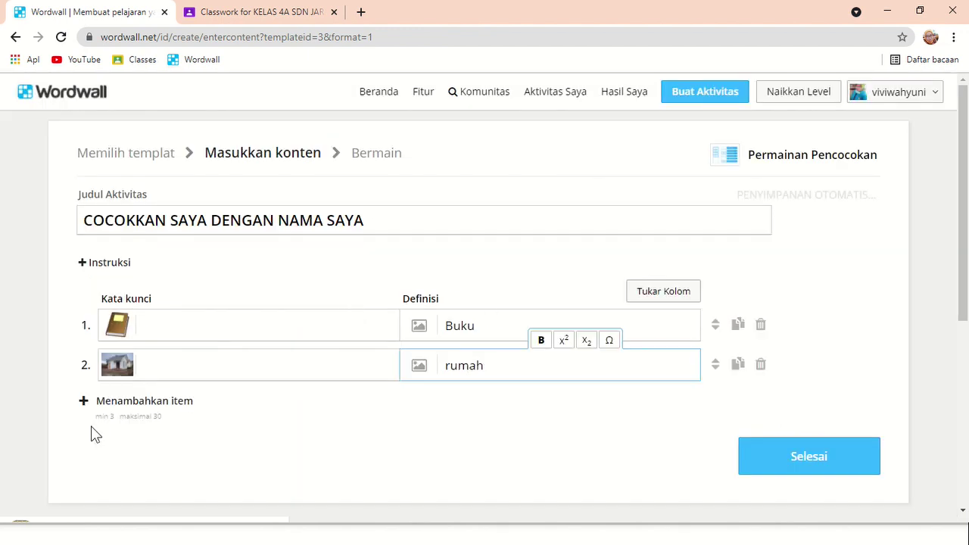
# Add item 3 with the 400 × 258 kiwi picture from an image search for buah as its keyword and the definition Buah.
pyautogui.click(94, 403)
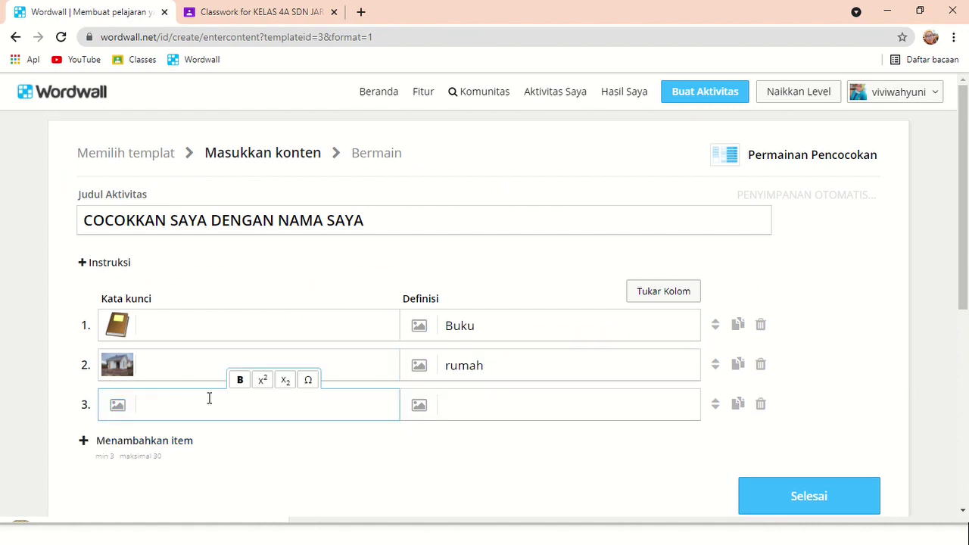
pyautogui.click(117, 406)
pyautogui.click(215, 192)
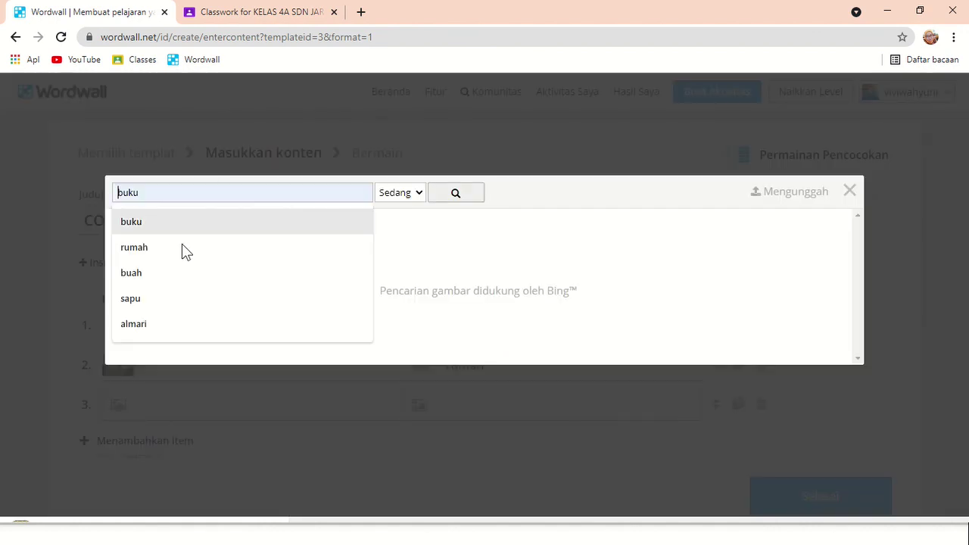
pyautogui.click(169, 281)
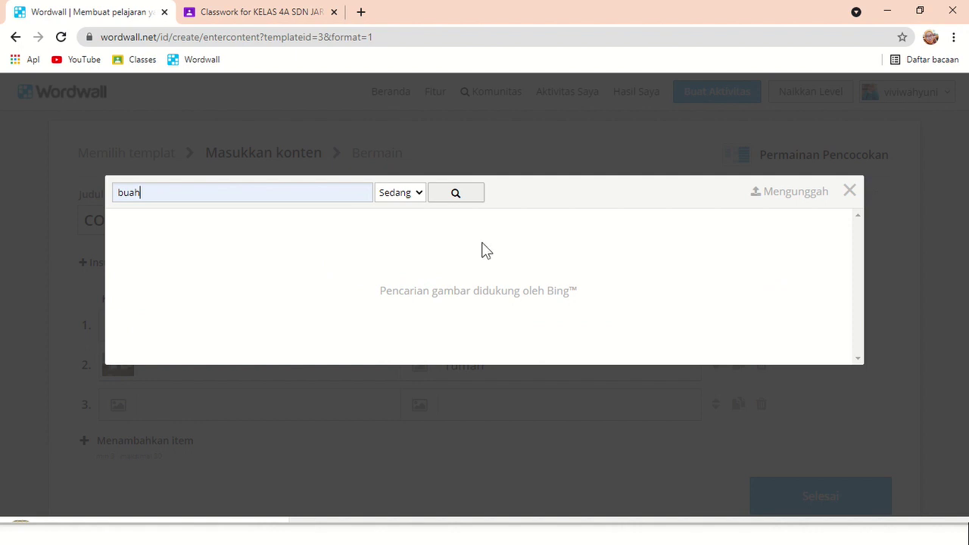
pyautogui.press('Return')
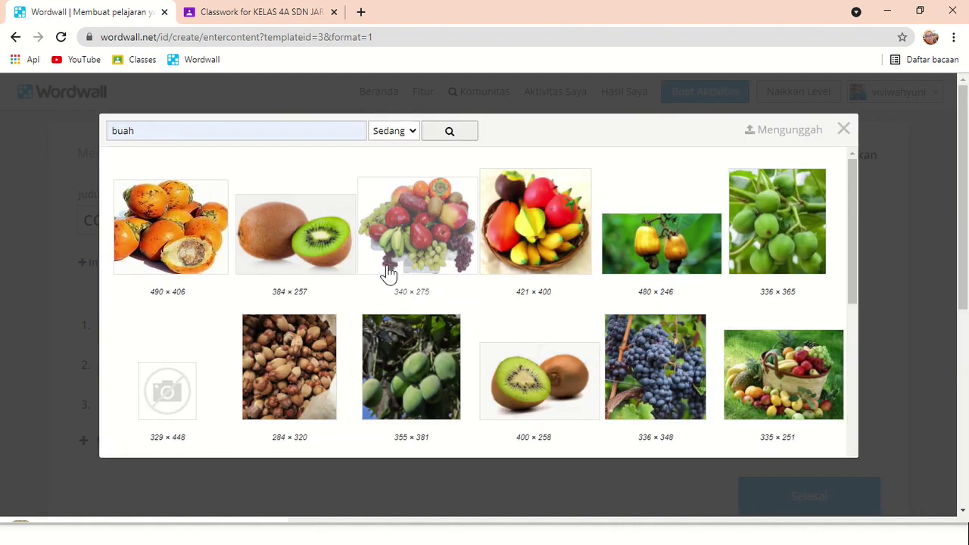
pyautogui.click(525, 401)
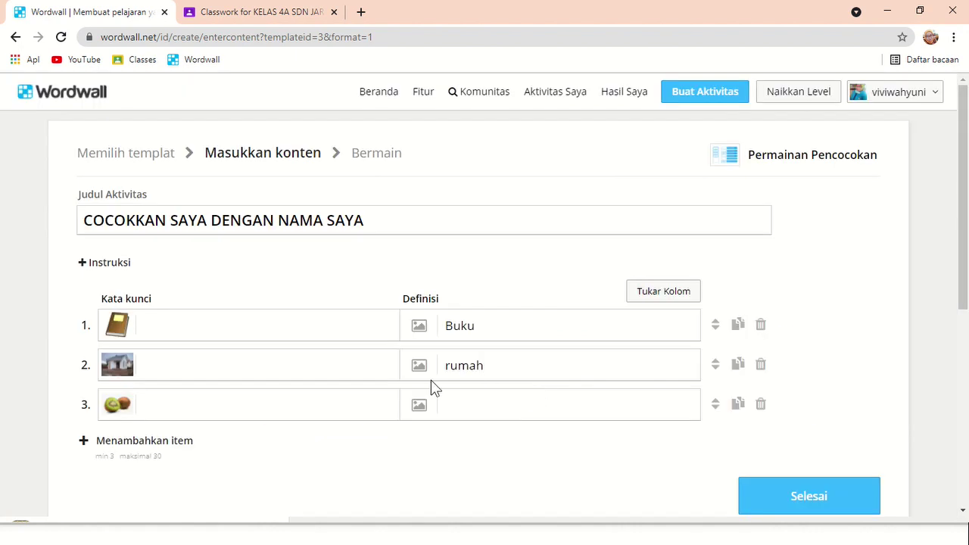
pyautogui.click(466, 409)
pyautogui.write('Buah')
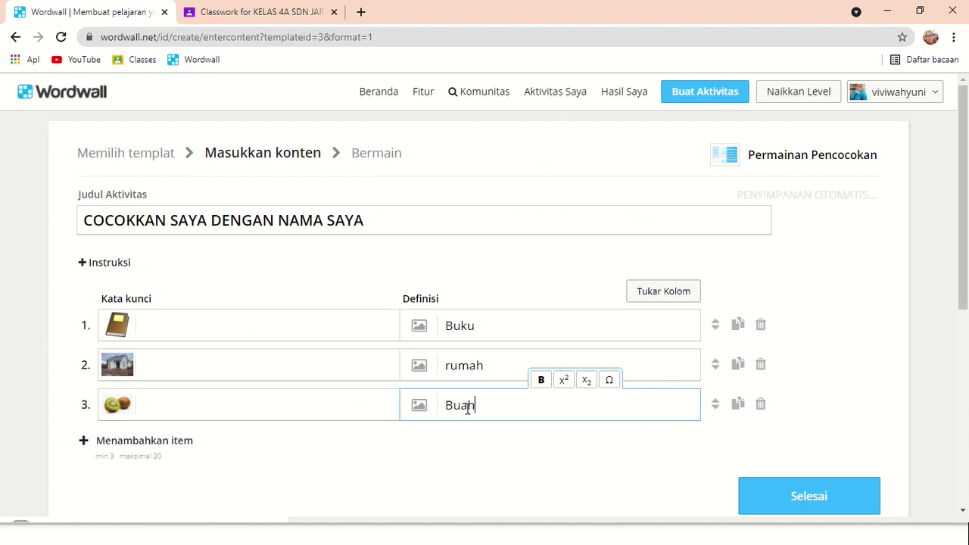
# Capitalise the first letter of item 2's definition so it reads Rumah.
pyautogui.click(447, 367)
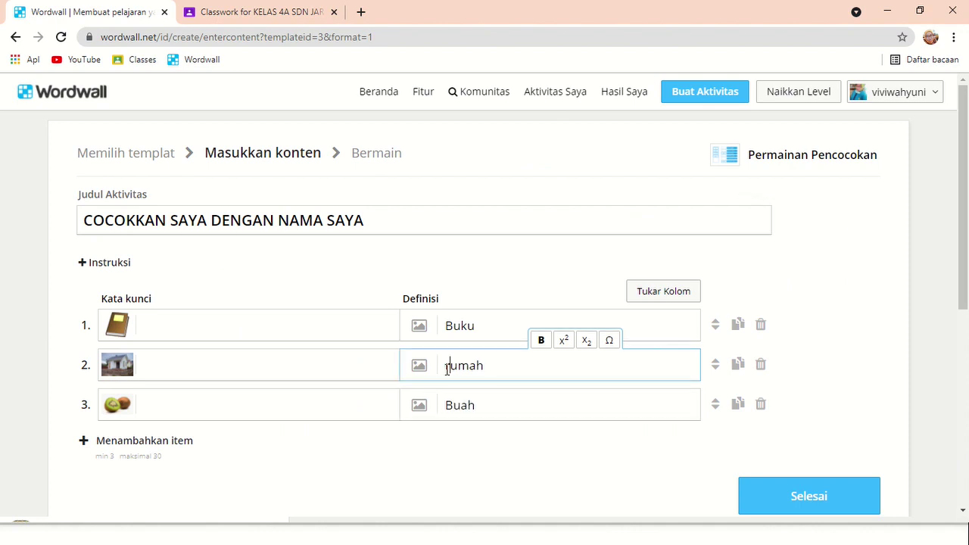
pyautogui.press('Delete')
pyautogui.write('R')
# Add item 4 with the first 300 × 300 broom picture from an image search for sapu, define it as Sapu, and finish the content.
pyautogui.click(152, 441)
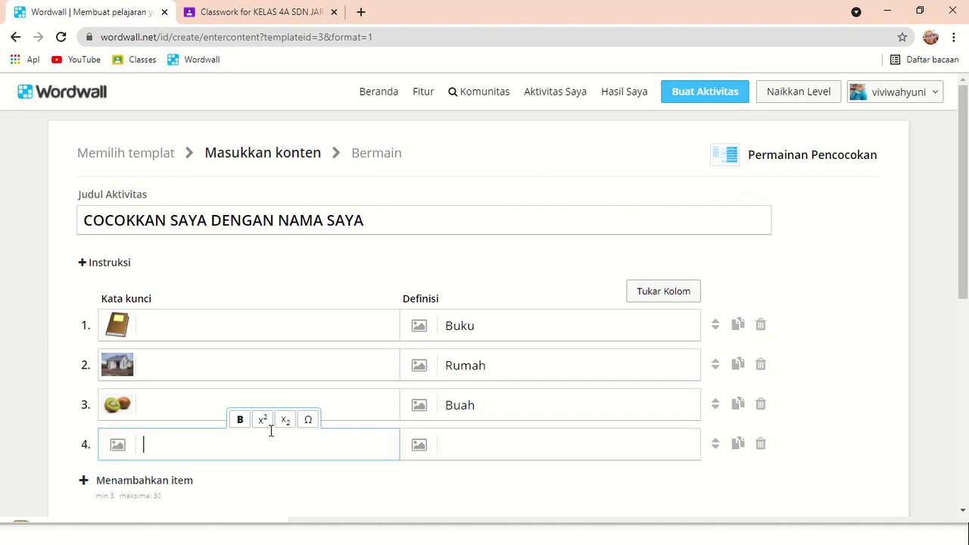
pyautogui.scroll(-1, 270, 431)
pyautogui.click(117, 417)
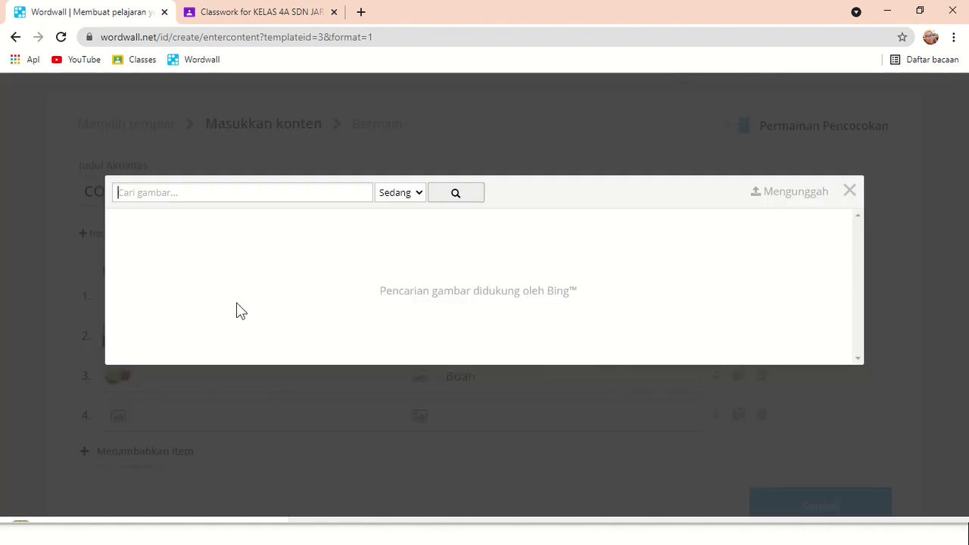
pyautogui.click(211, 189)
pyautogui.click(166, 299)
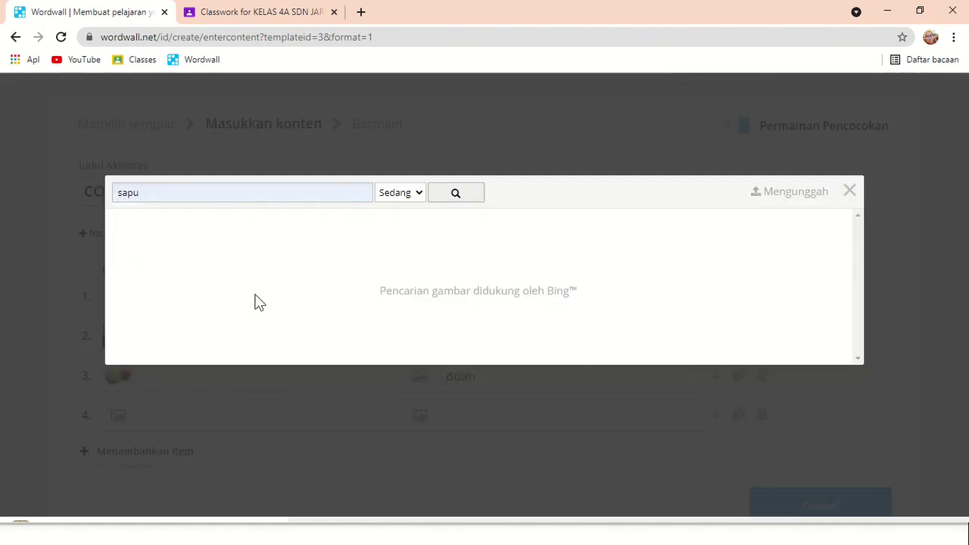
pyautogui.press('Return')
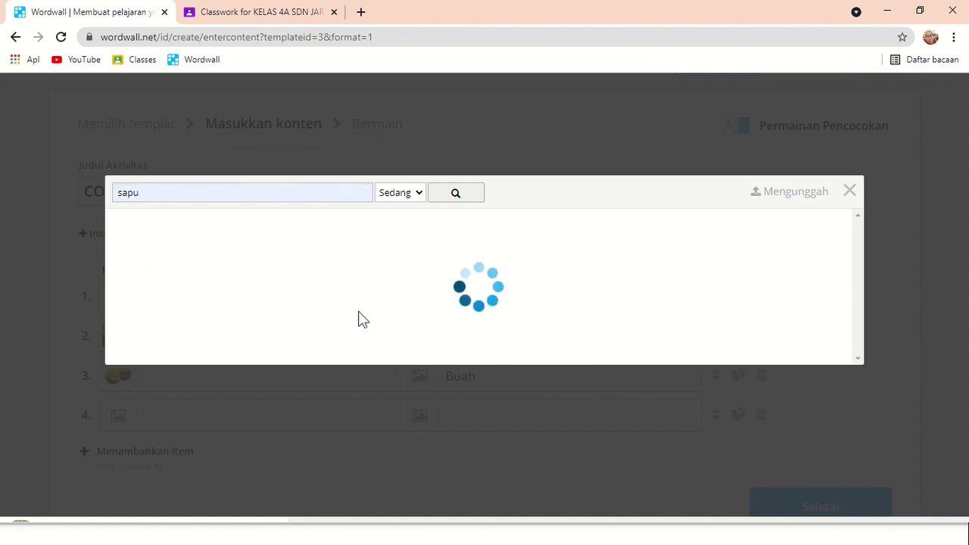
pyautogui.click(203, 258)
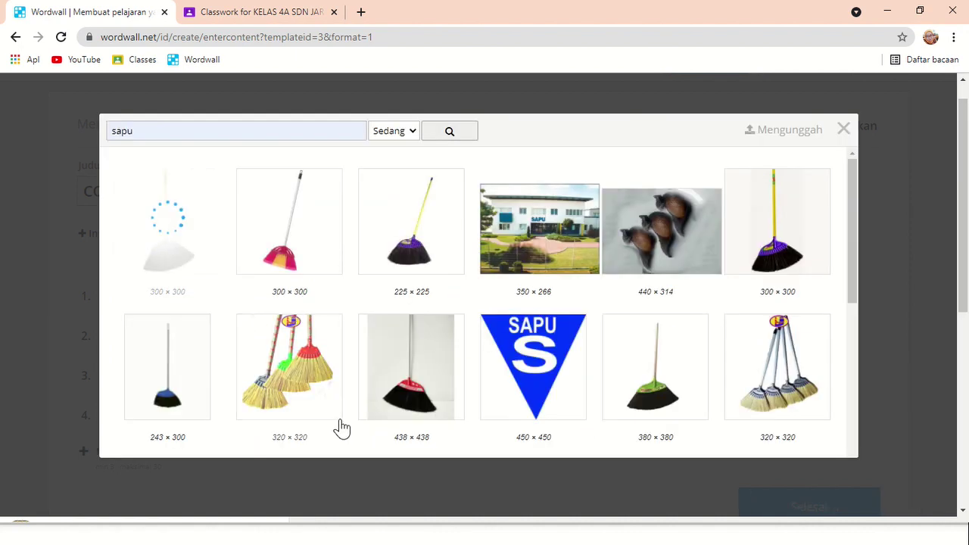
pyautogui.click(466, 420)
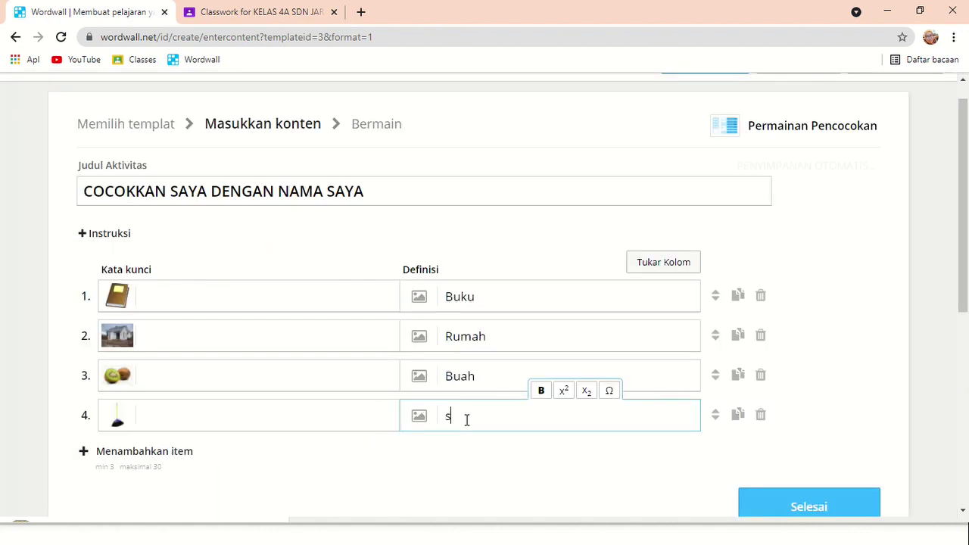
pyautogui.press('BackSpace')
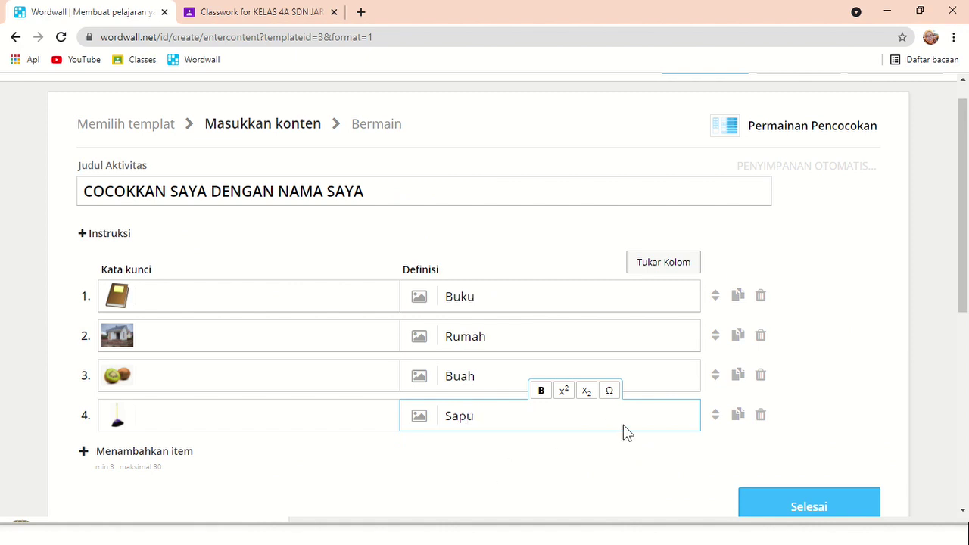
pyautogui.scroll(-1, 890, 366)
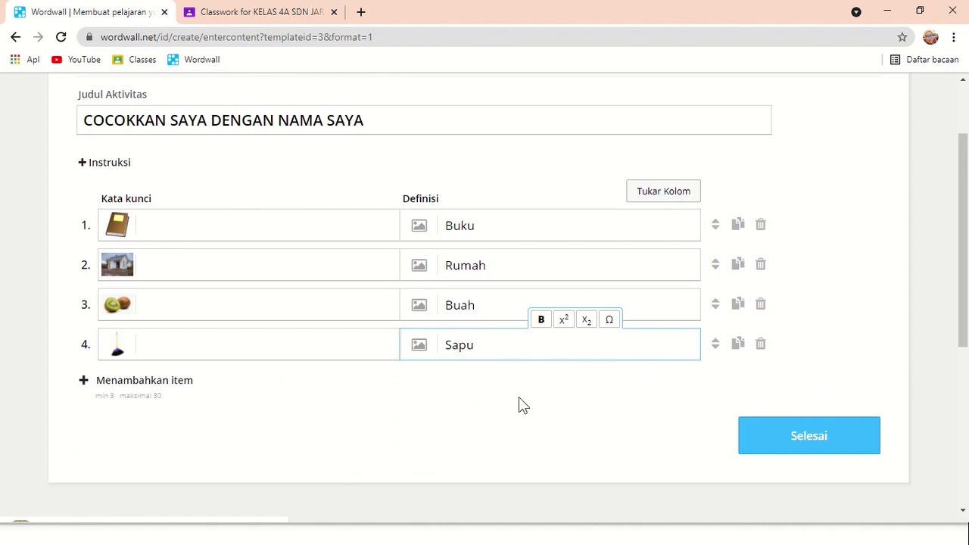
pyautogui.click(820, 455)
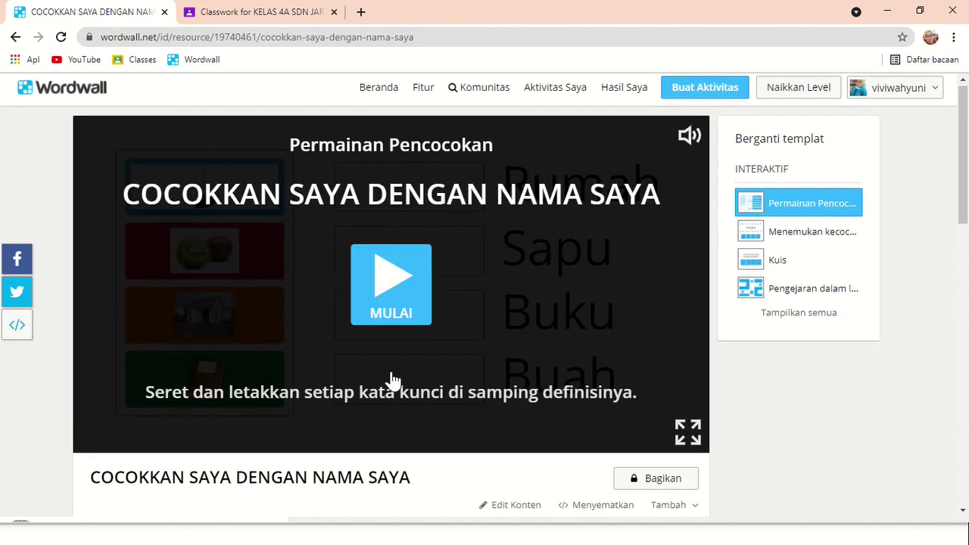
# Apply the Hutan theme to the matching game and start the game as a preview.
pyautogui.scroll(-1, 393, 380)
pyautogui.scroll(-1, 393, 380)
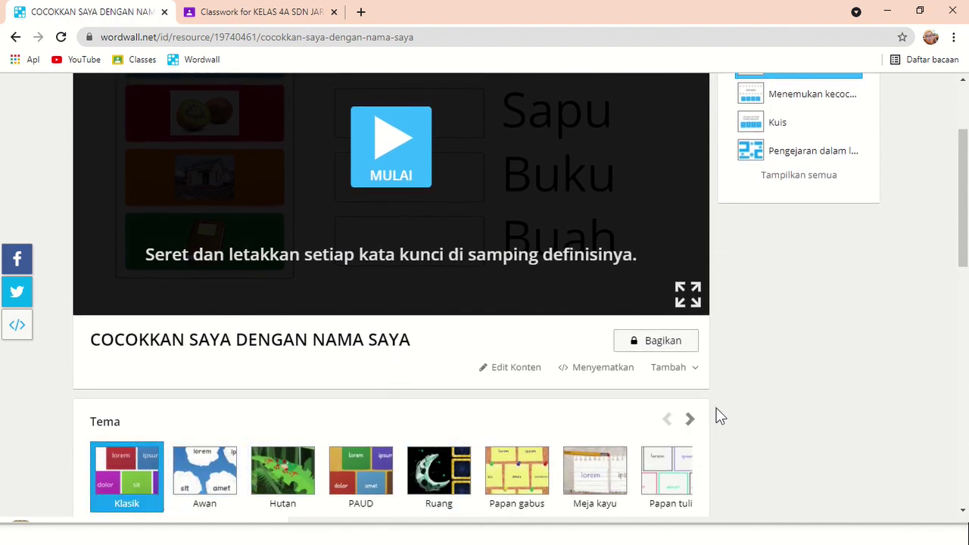
pyautogui.click(691, 421)
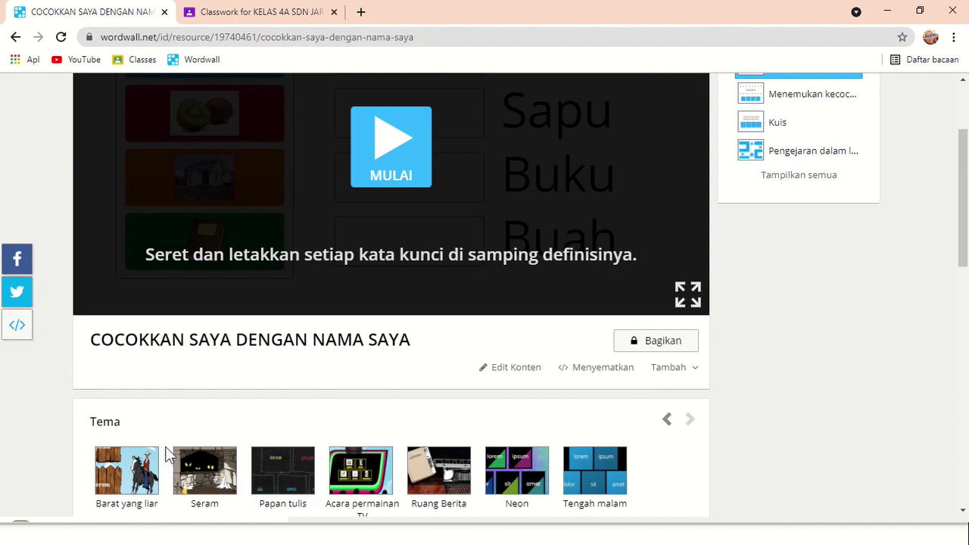
pyautogui.click(666, 421)
pyautogui.click(666, 421)
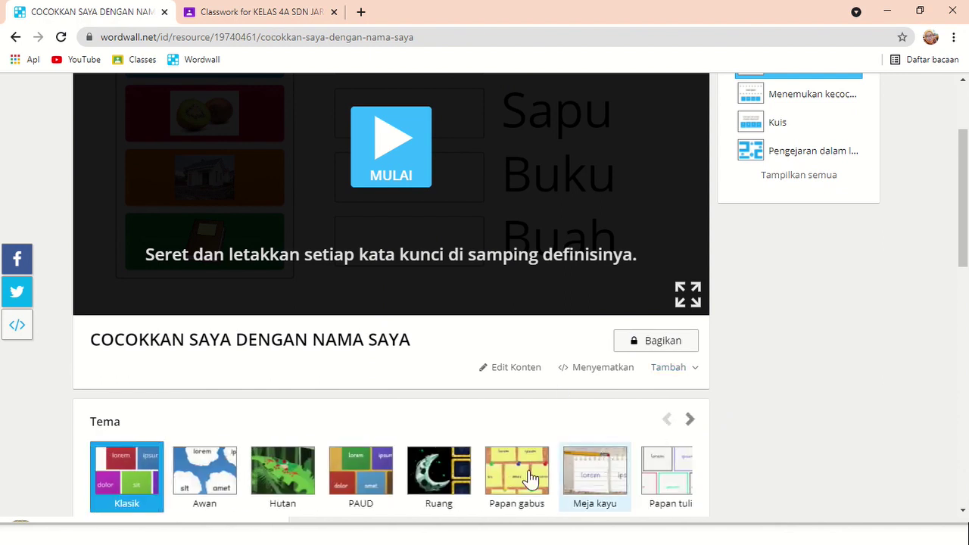
pyautogui.click(203, 500)
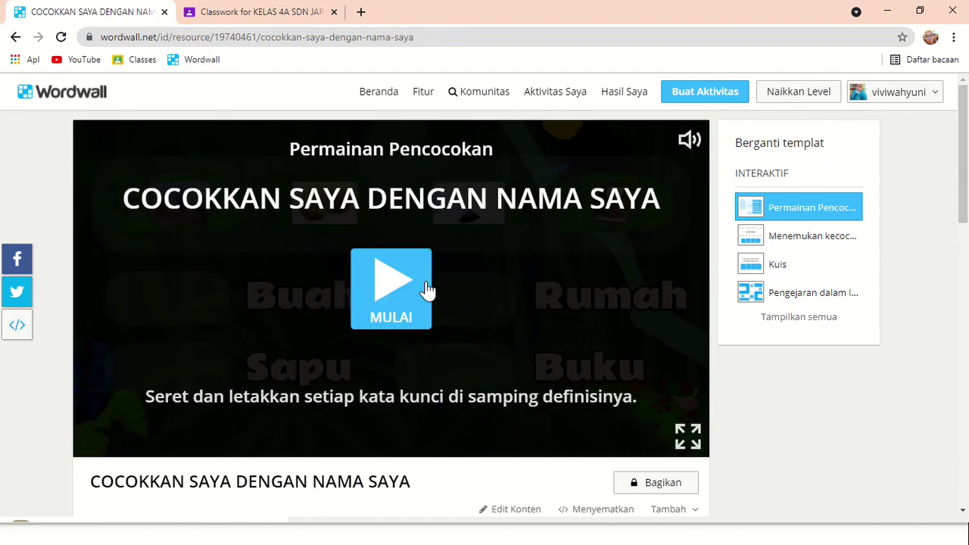
pyautogui.click(426, 291)
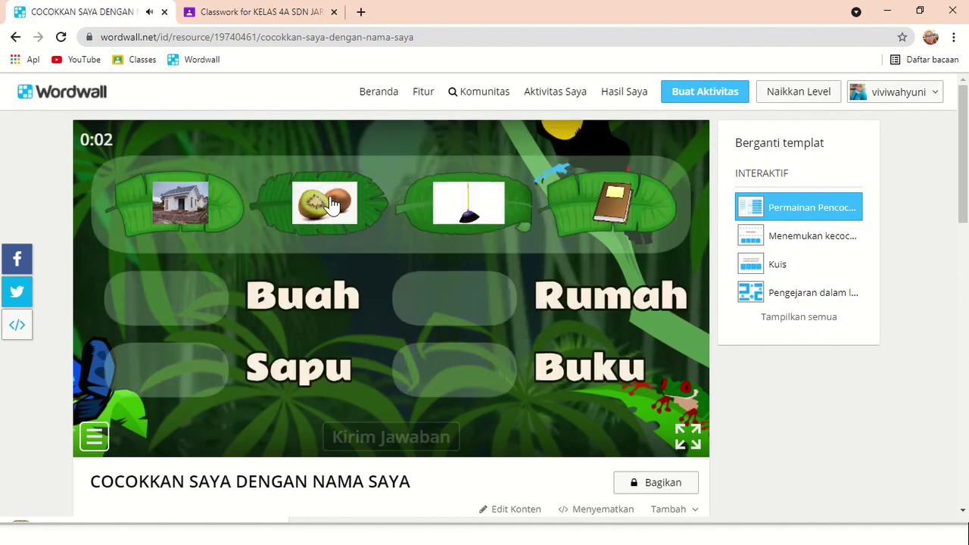
# Set the game's timer to Hitung mundur with a duration of 6 minutes and 0 seconds.
pyautogui.scroll(-3, 576, 318)
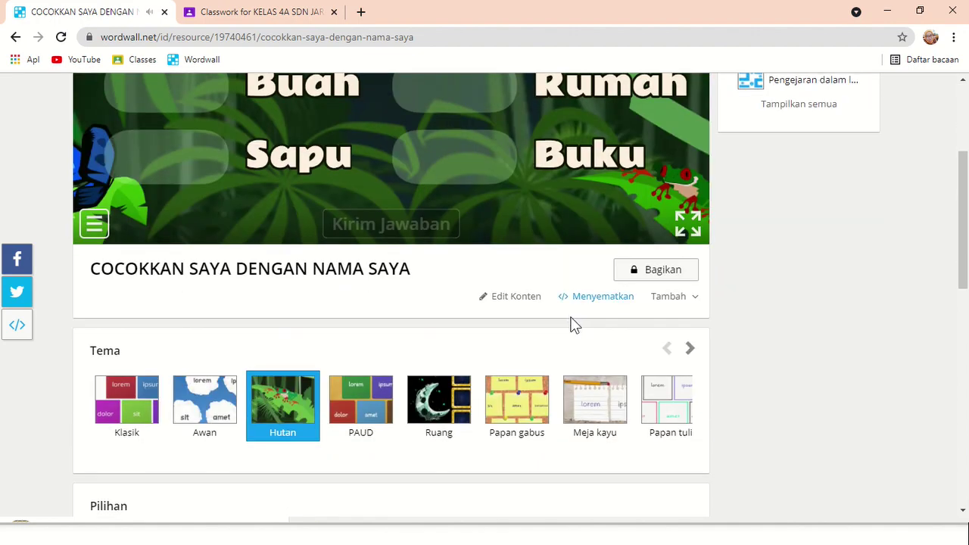
pyautogui.scroll(-3, 581, 310)
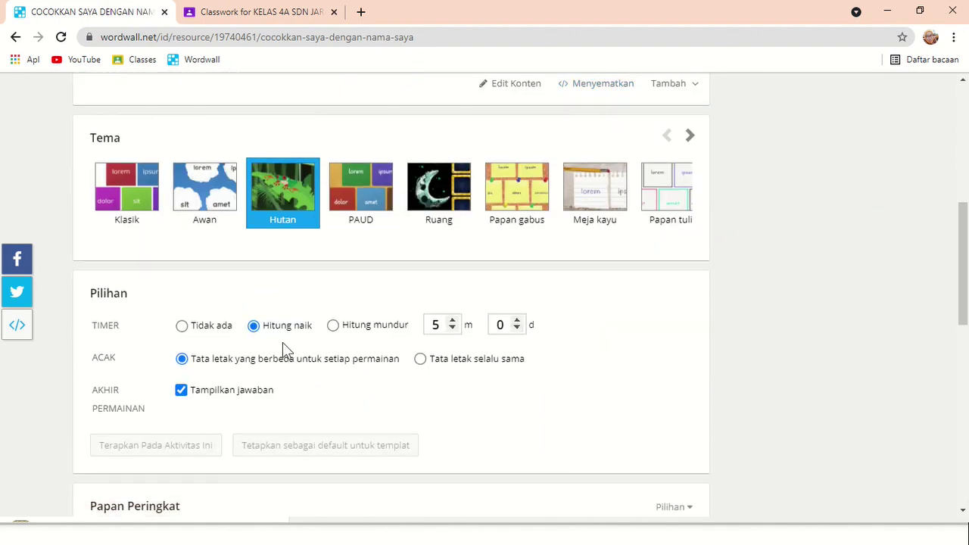
pyautogui.click(334, 327)
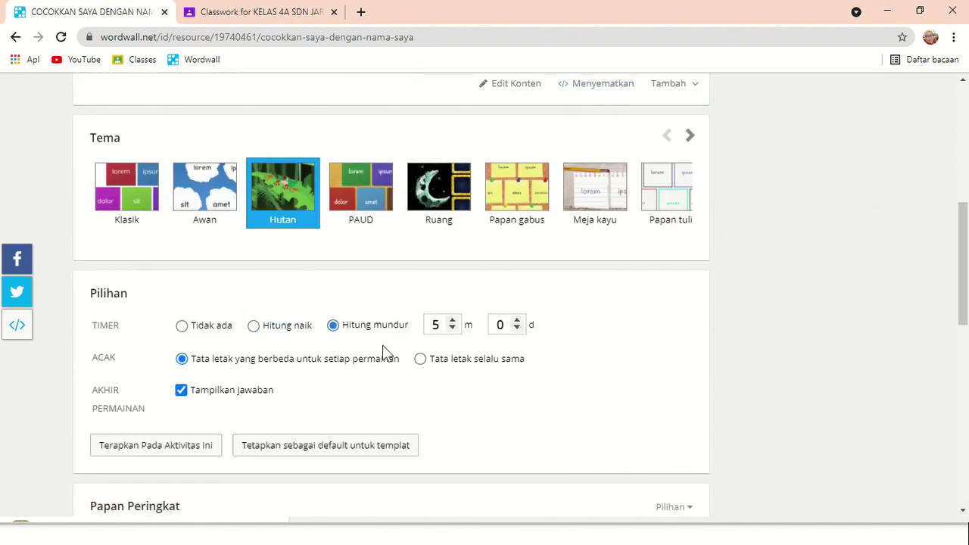
pyautogui.click(452, 320)
pyautogui.click(452, 320)
pyautogui.click(452, 320)
pyautogui.click(452, 327)
pyautogui.scroll(-1, 205, 365)
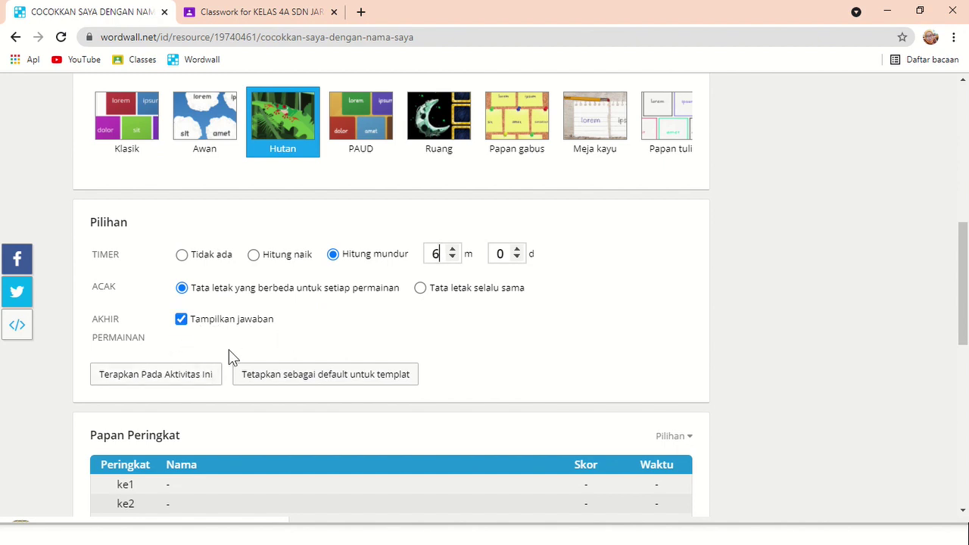
# Apply the changed game options to this activity.
pyautogui.click(178, 378)
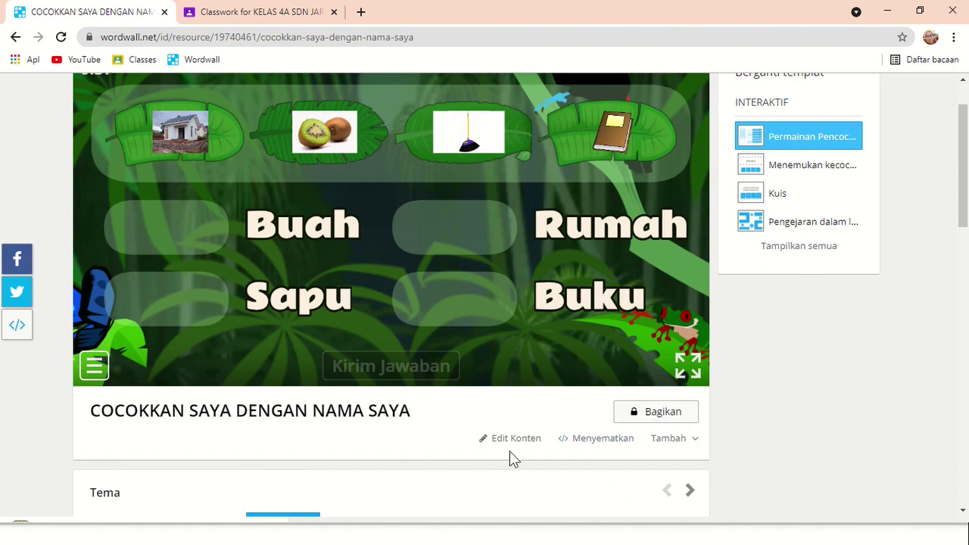
pyautogui.scroll(-4, 510, 451)
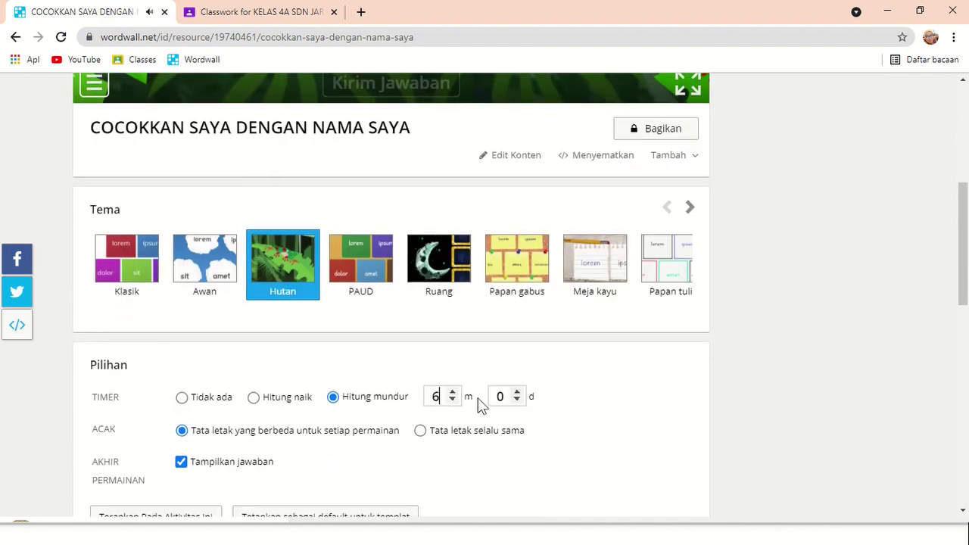
pyautogui.scroll(3, 478, 399)
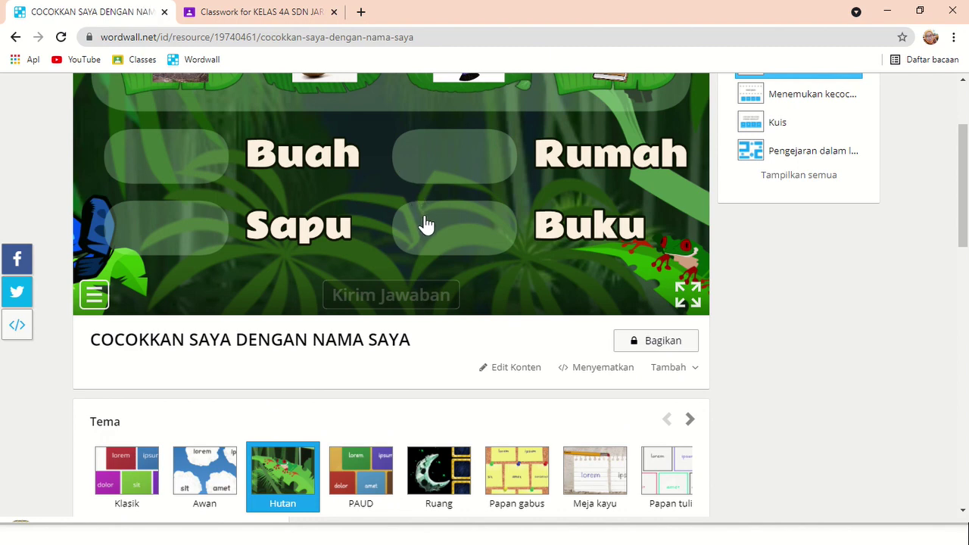
pyautogui.scroll(-2, 426, 225)
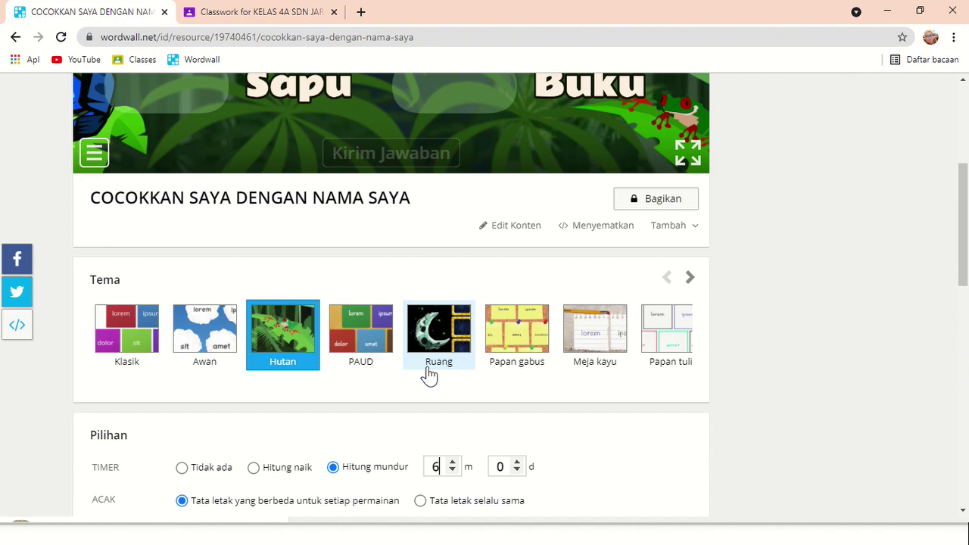
pyautogui.scroll(-3, 429, 376)
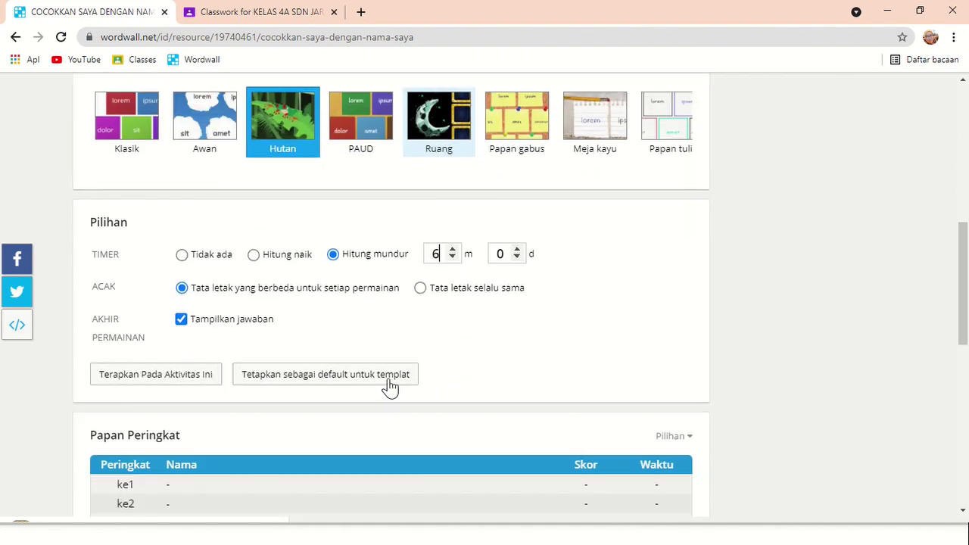
pyautogui.click(120, 387)
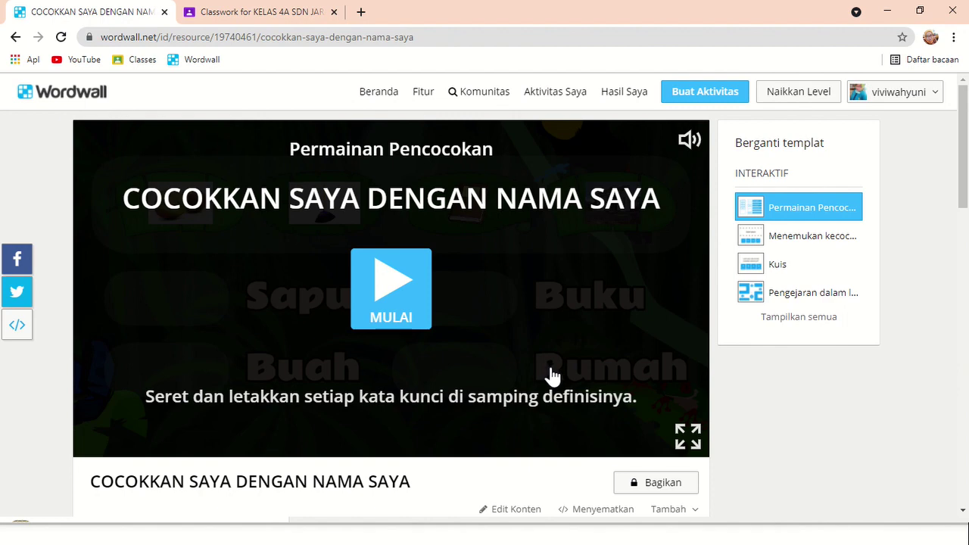
# Set up an assignment for Murid-murid saya and shorten the result title to 'COCOKKAN SAYA DENGAN NAMA SAYA'.
pyautogui.scroll(-1, 550, 374)
pyautogui.click(664, 415)
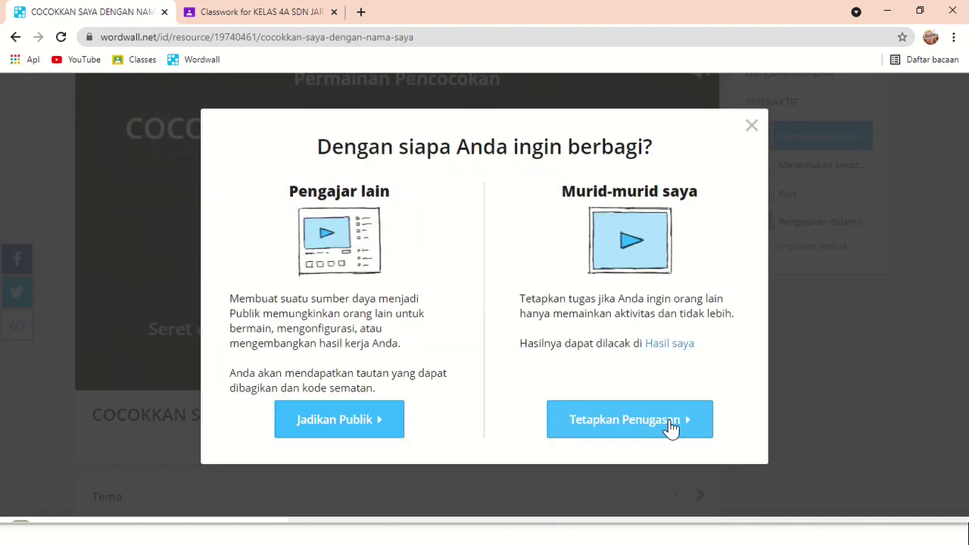
pyautogui.click(642, 437)
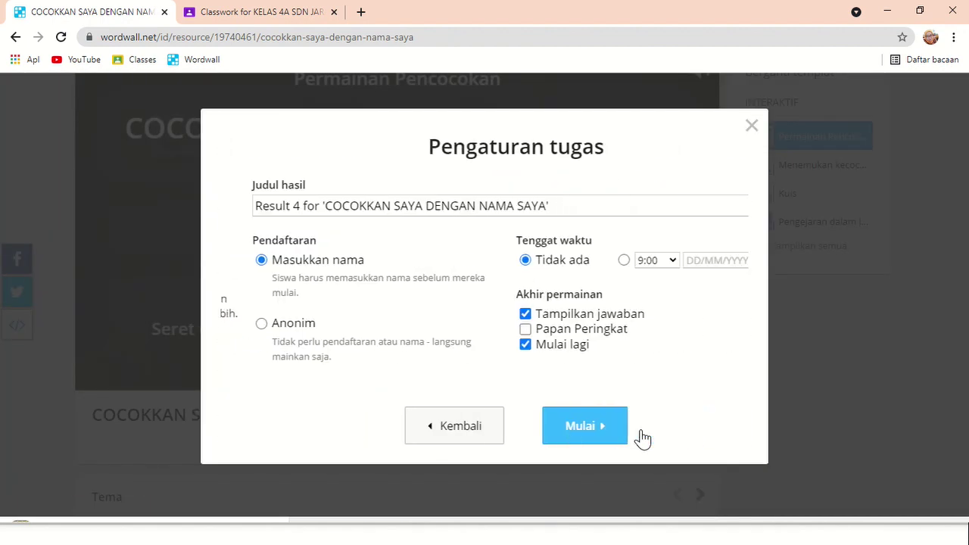
pyautogui.moveTo(293, 205); pyautogui.dragTo(222, 207)
pyautogui.press('BackSpace')
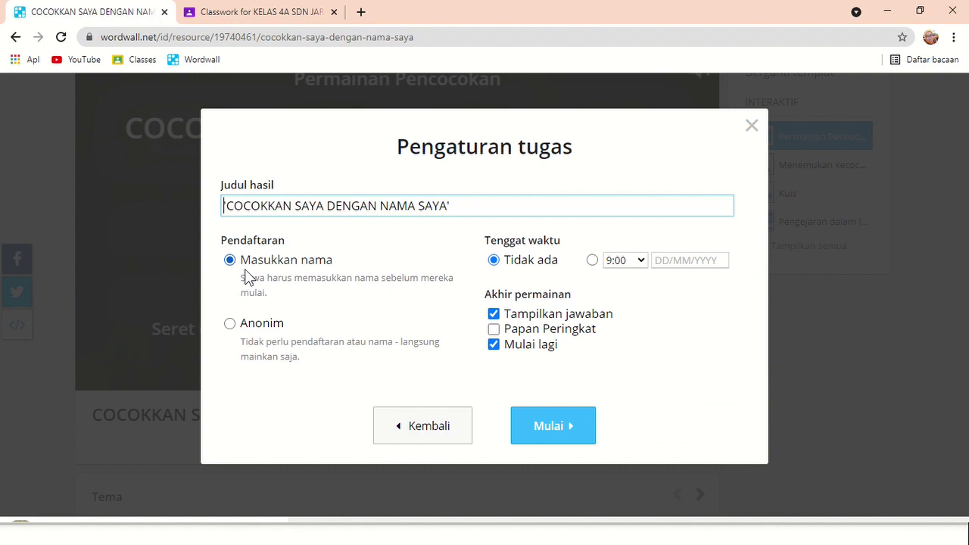
# Set the assignment's deadline to 9:00 on 03/08/2021.
pyautogui.click(592, 261)
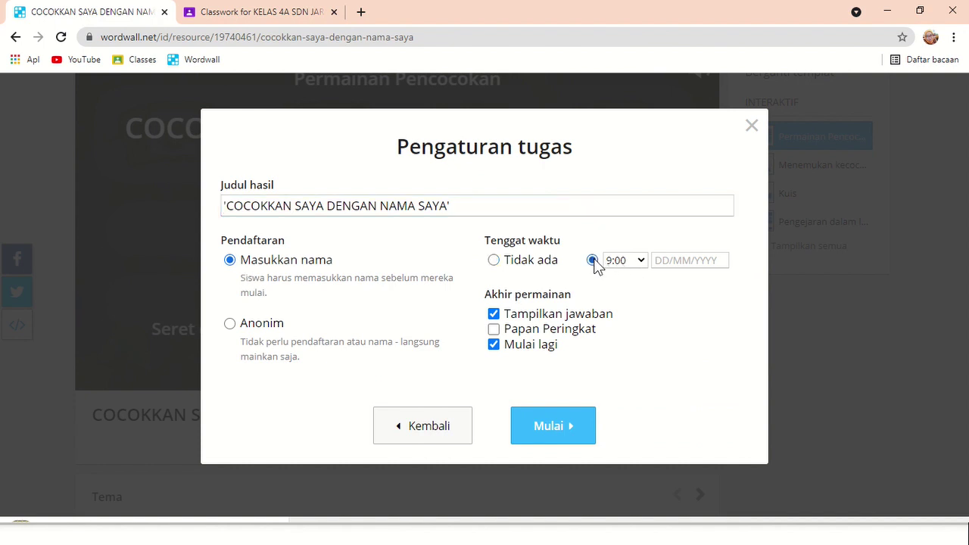
pyautogui.click(669, 262)
pyautogui.click(726, 337)
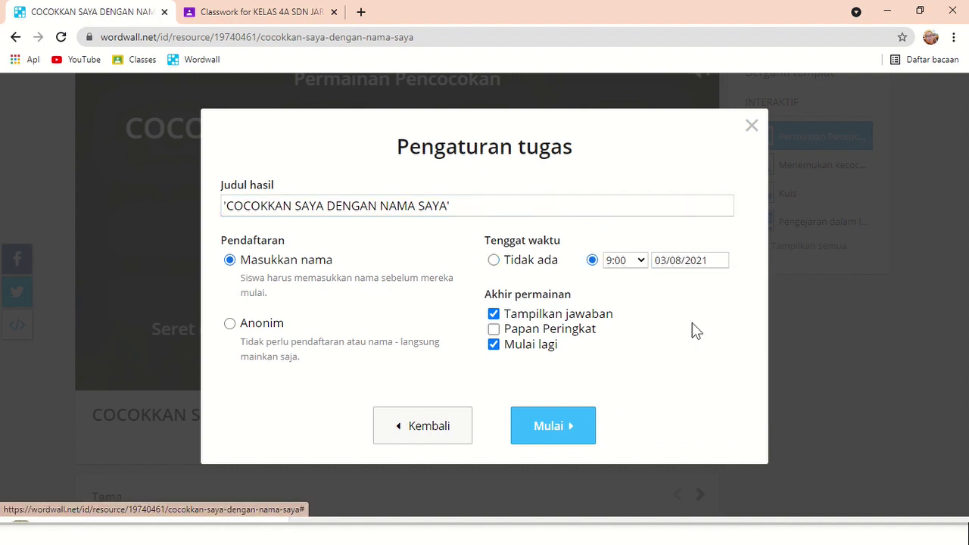
# Enable Papan Peringkat and disable Mulai lagi for the end of the game, and create the assignment.
pyautogui.click(494, 329)
pyautogui.click(494, 347)
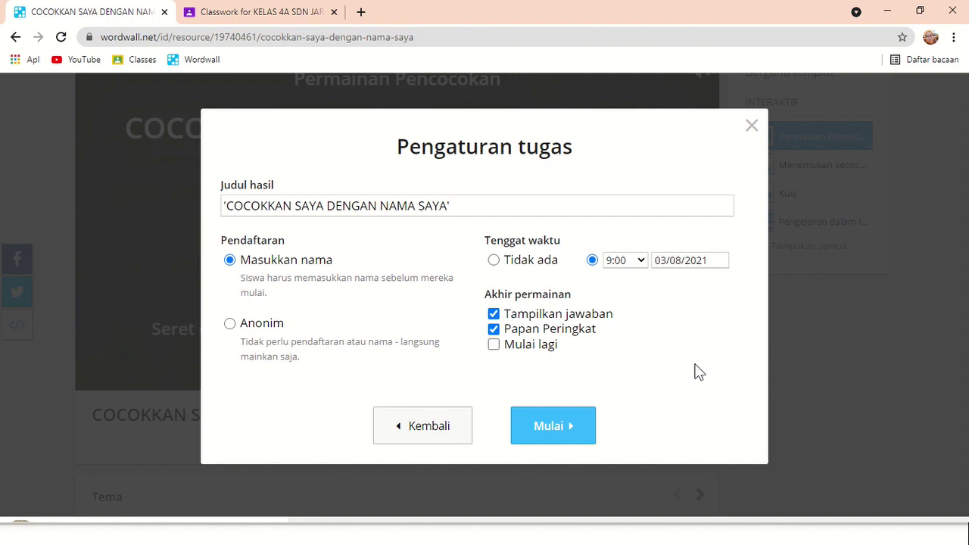
pyautogui.click(565, 430)
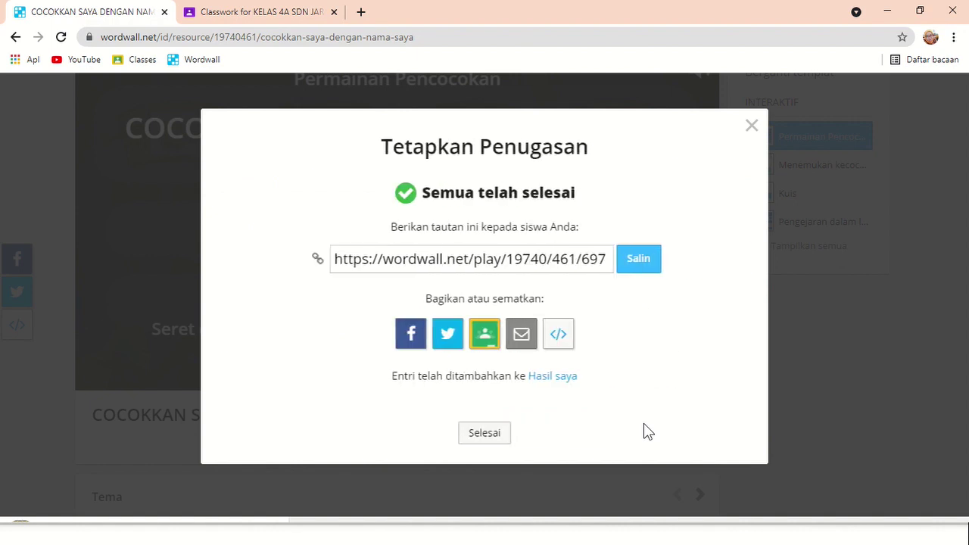
# Copy the assignment's student link and start sharing the assignment to Google Classroom.
pyautogui.click(640, 261)
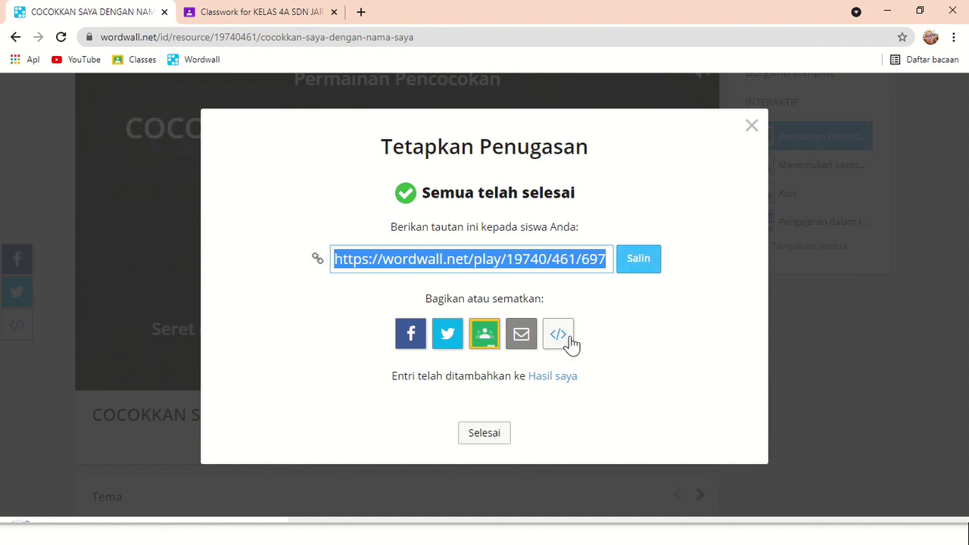
pyautogui.click(486, 353)
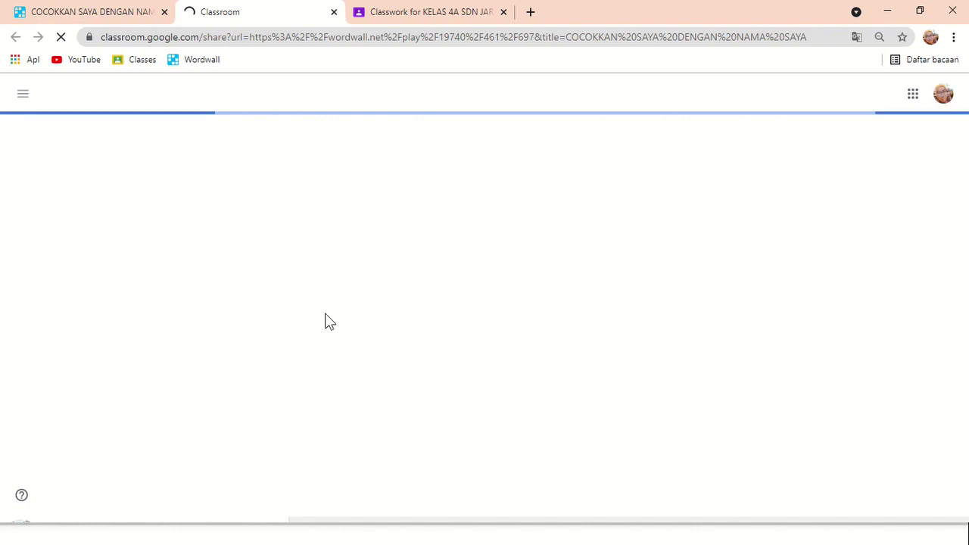
pyautogui.click(333, 12)
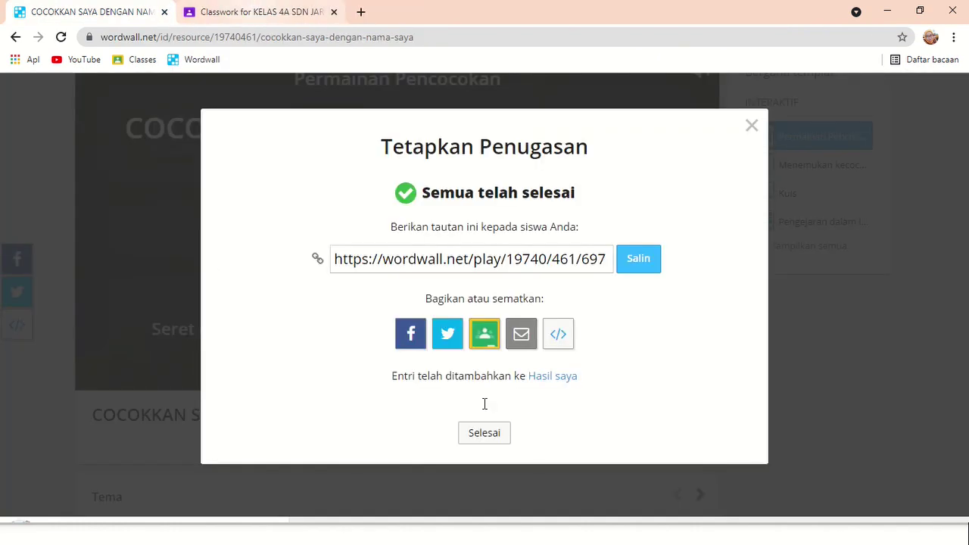
pyautogui.click(488, 337)
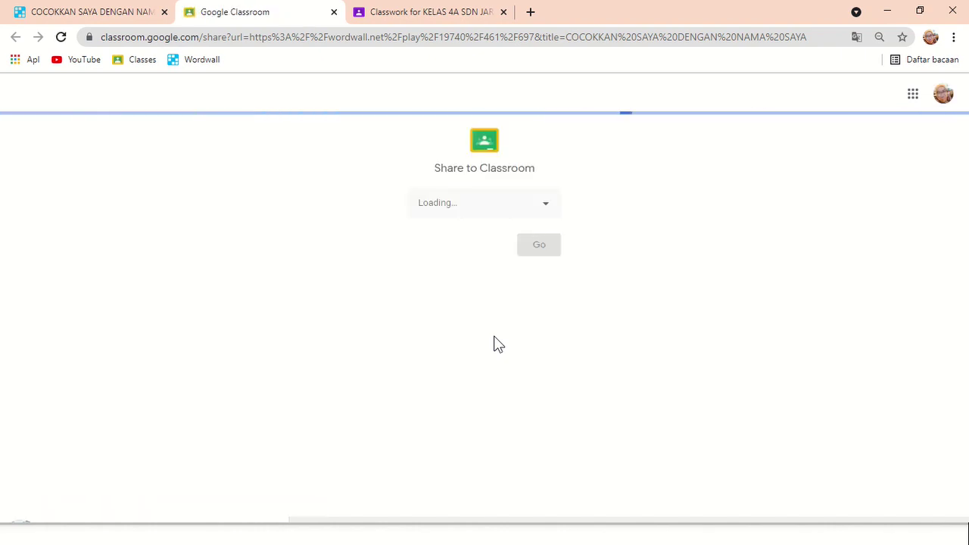
# Select the class KELAS 4A for sharing and choose Create assignment as the action.
pyautogui.click(496, 211)
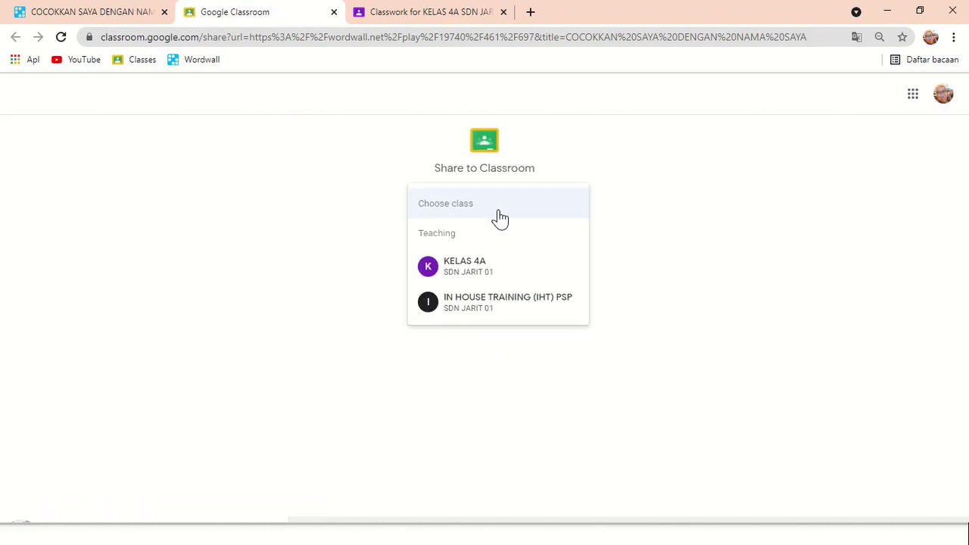
pyautogui.click(496, 274)
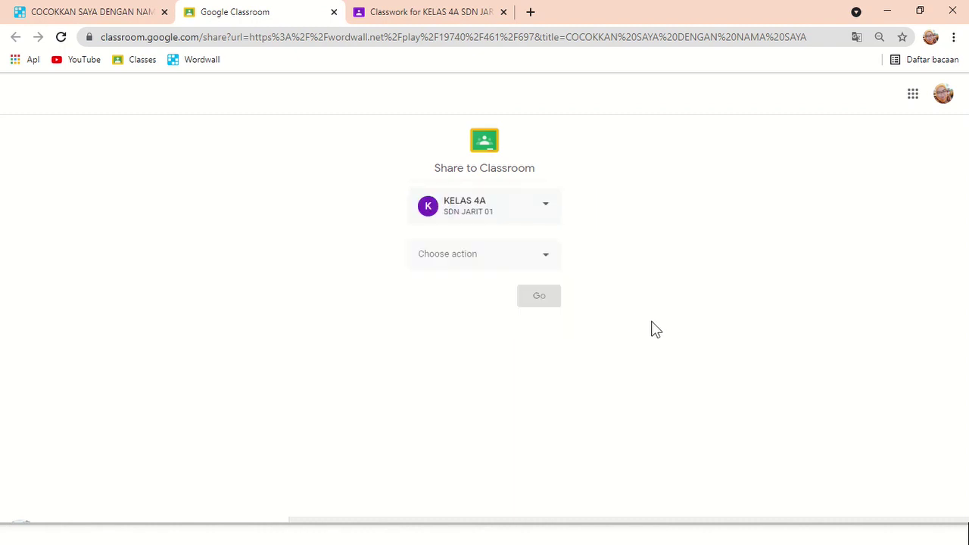
pyautogui.click(551, 261)
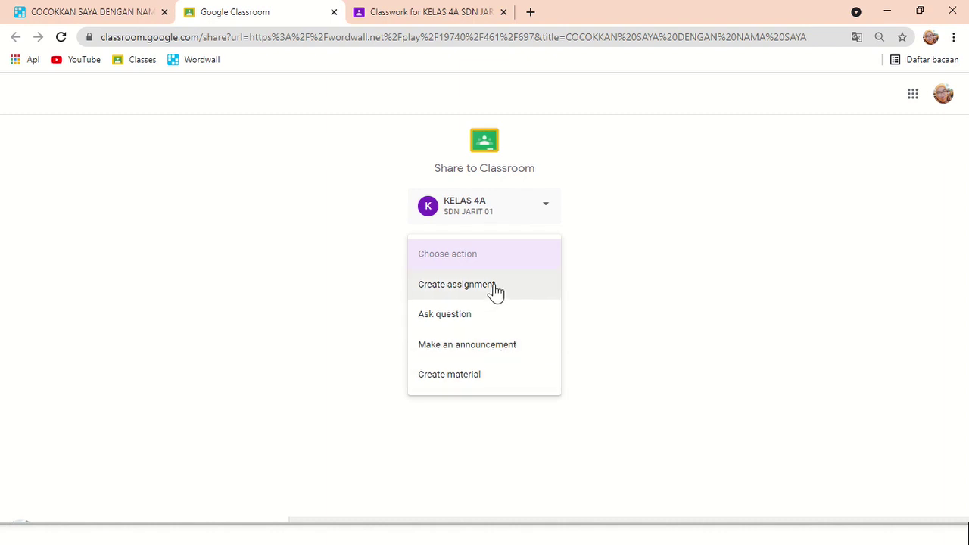
pyautogui.click(435, 284)
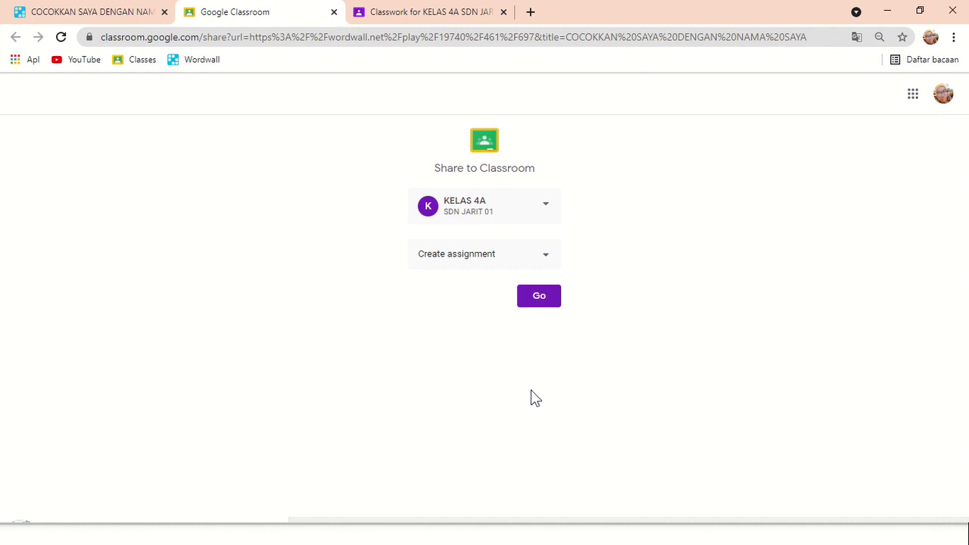
# Switch back to Wordwall, close the finished assignment dialog and view the Hasil Saya results list.
pyautogui.click(76, 7)
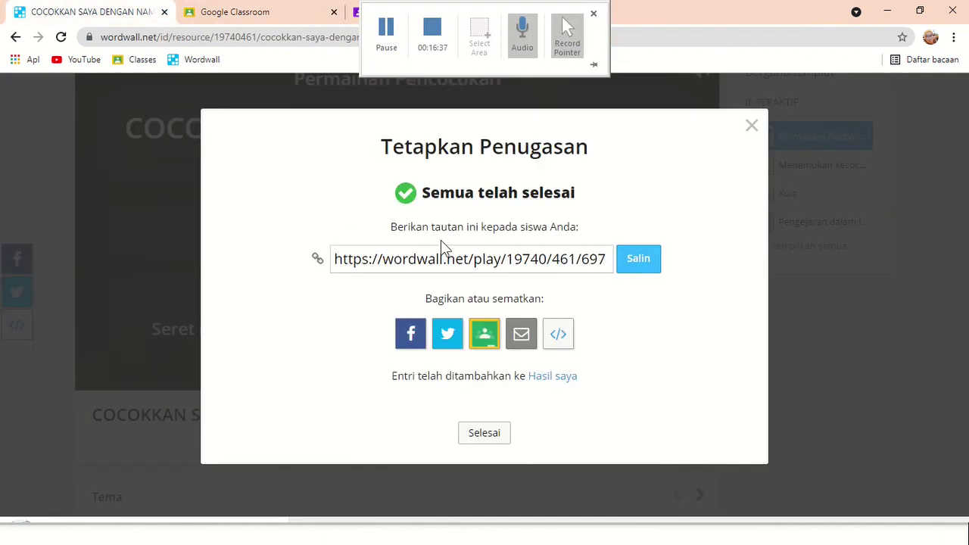
pyautogui.click(752, 126)
pyautogui.scroll(1, 472, 212)
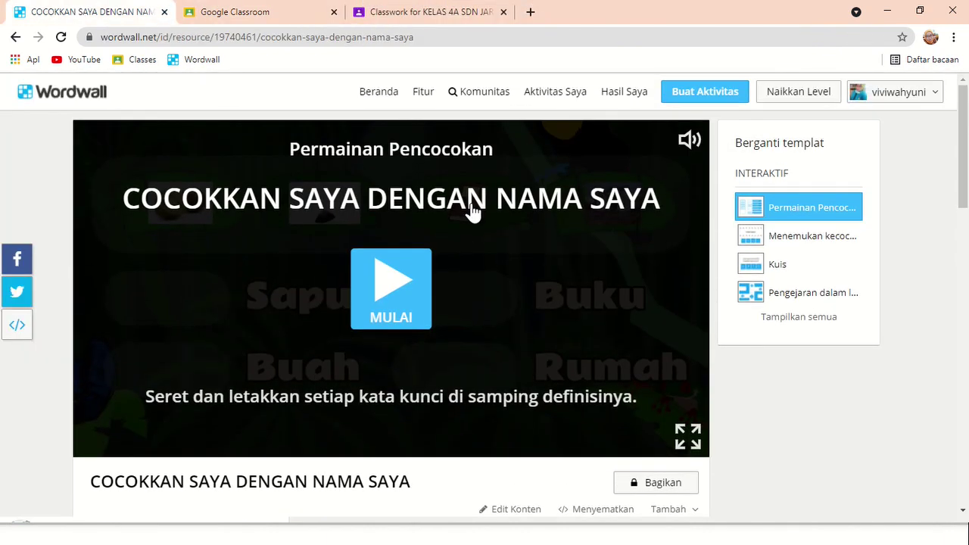
pyautogui.click(628, 91)
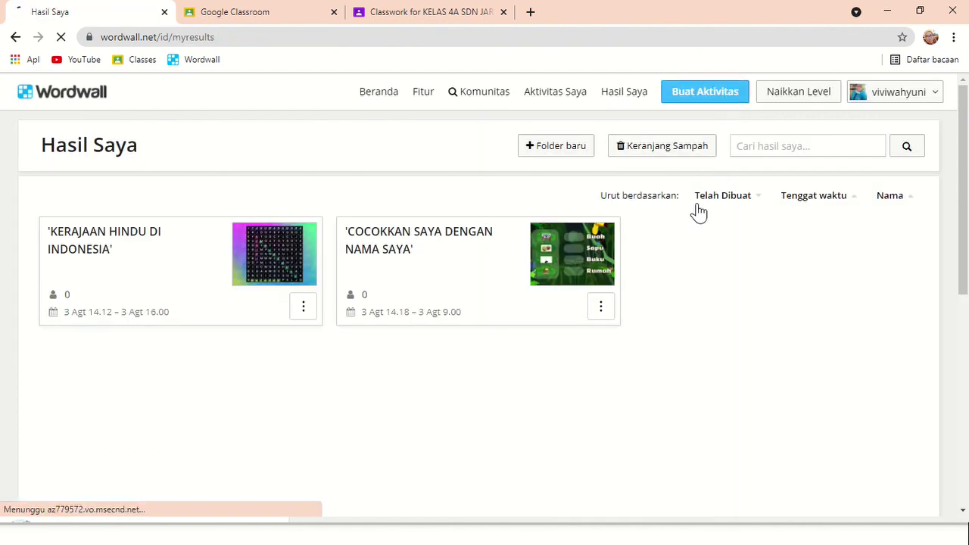
# Open the template selection for a new activity and look through the interactive Basic templates.
pyautogui.click(704, 92)
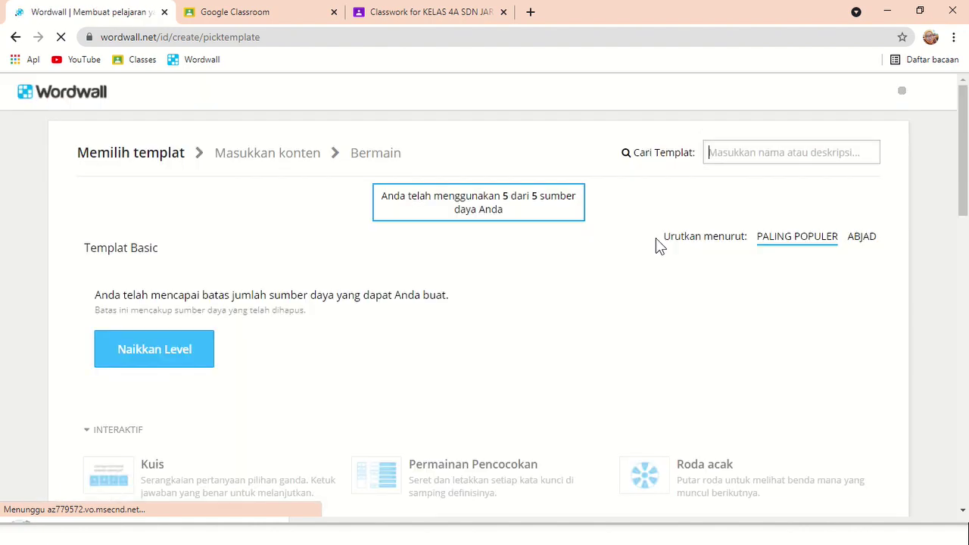
pyautogui.scroll(-4, 750, 398)
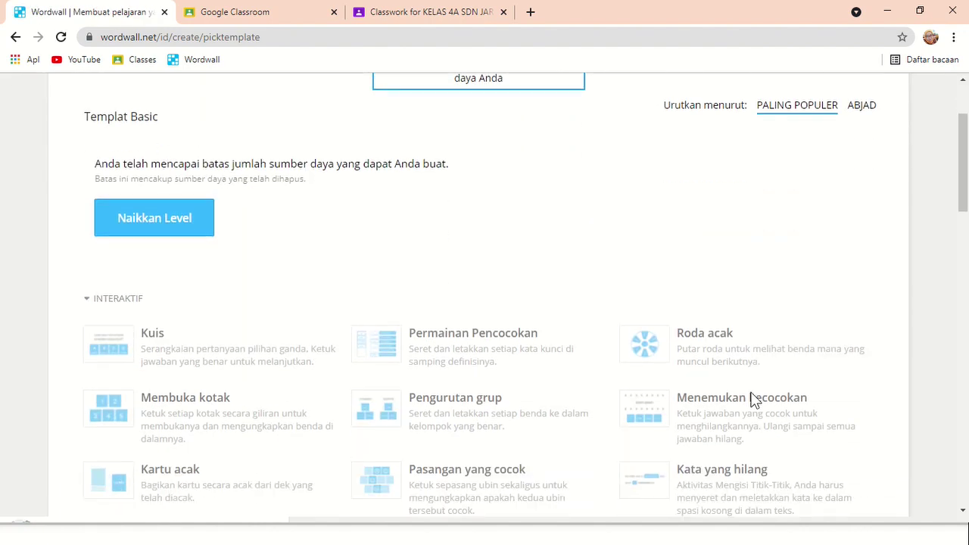
pyautogui.scroll(-2, 752, 394)
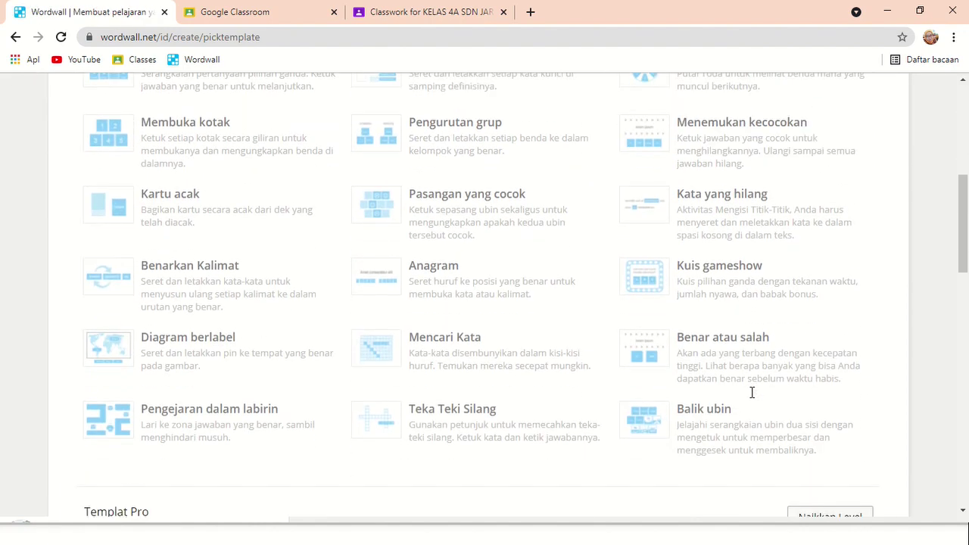
pyautogui.scroll(1, 753, 399)
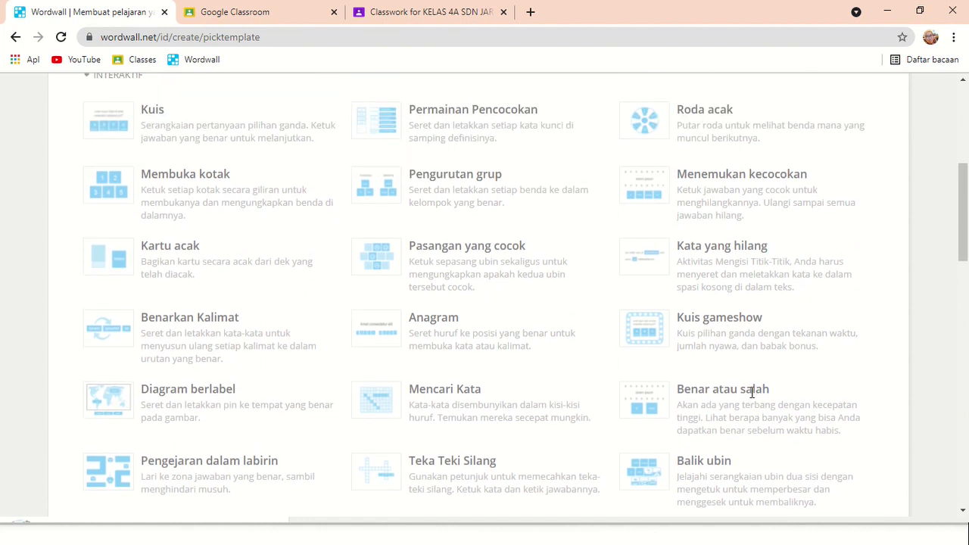